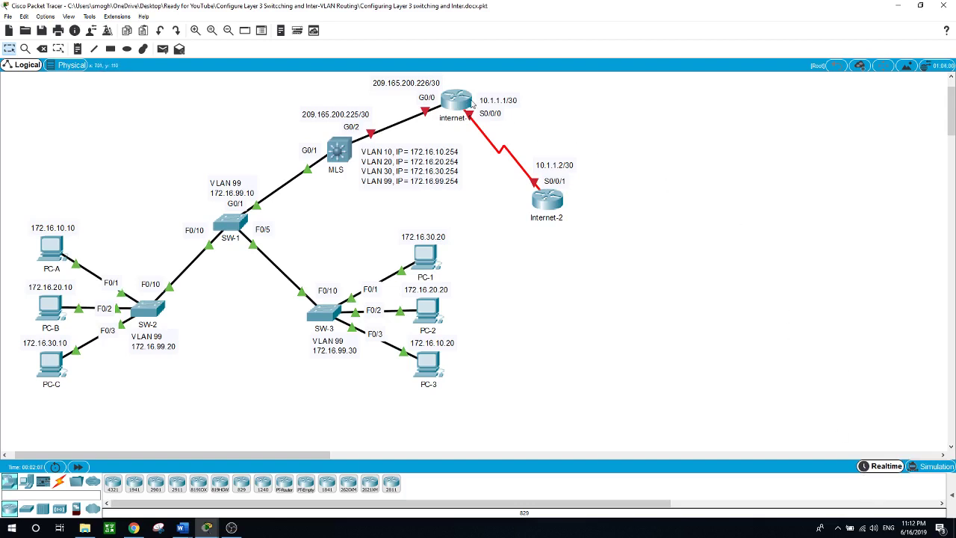
Step: Enter global configuration mode on the internet-1 router and set its hostname to Internet-1
click(464, 100)
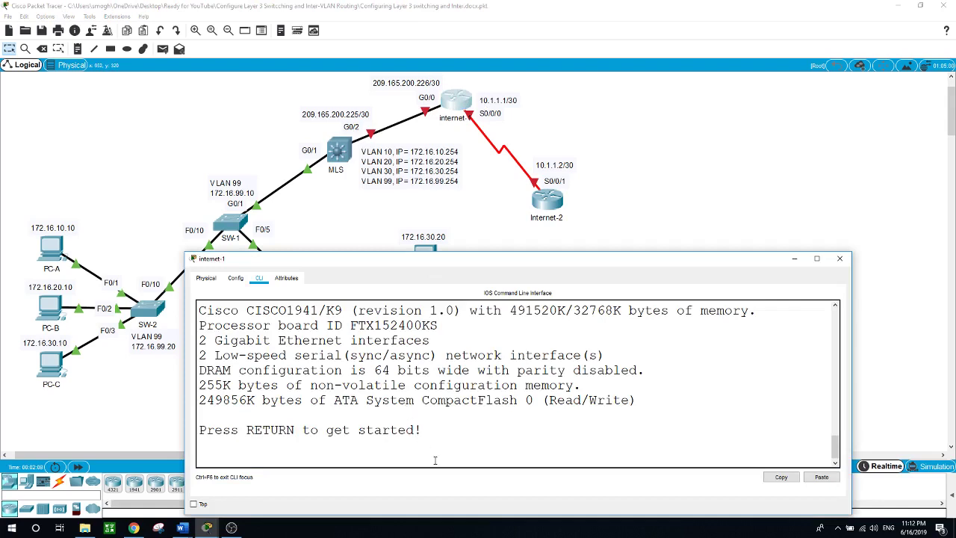
key(Return)
text(en)
key(Return)
text(conf t)
key(Return)
text(hostn)
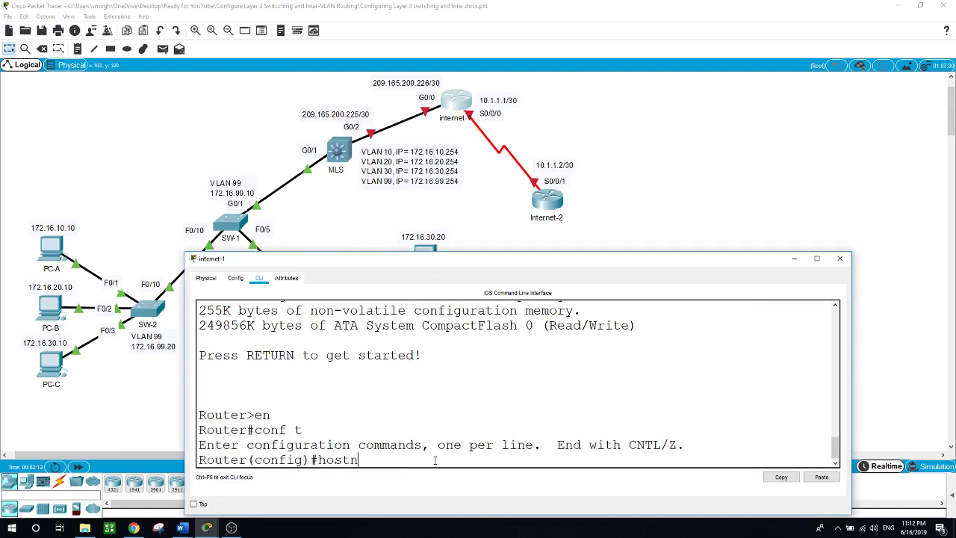
text(ame Internet-1)
key(Return)
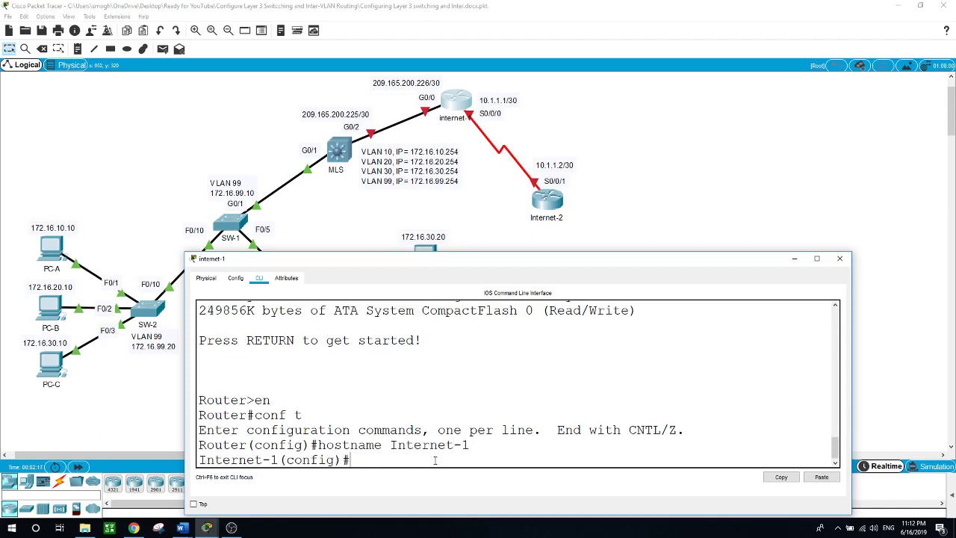
Step: Assign IP address 209.165.200.226 with mask 255.255.255.252 to interface G0/0 on Internet-1 and enable the interface
text(int g0/0)
key(Return)
text(ig-if)#i)
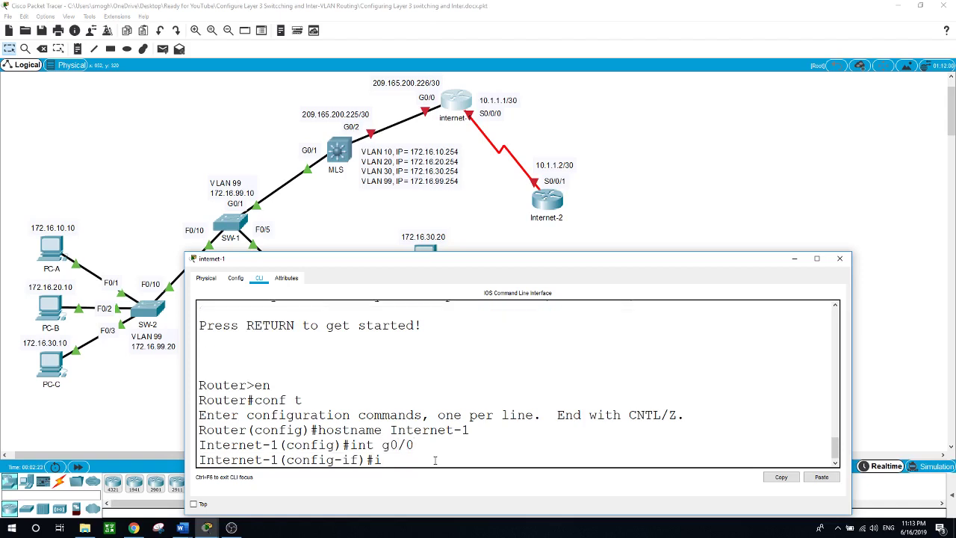
text(p address 209)
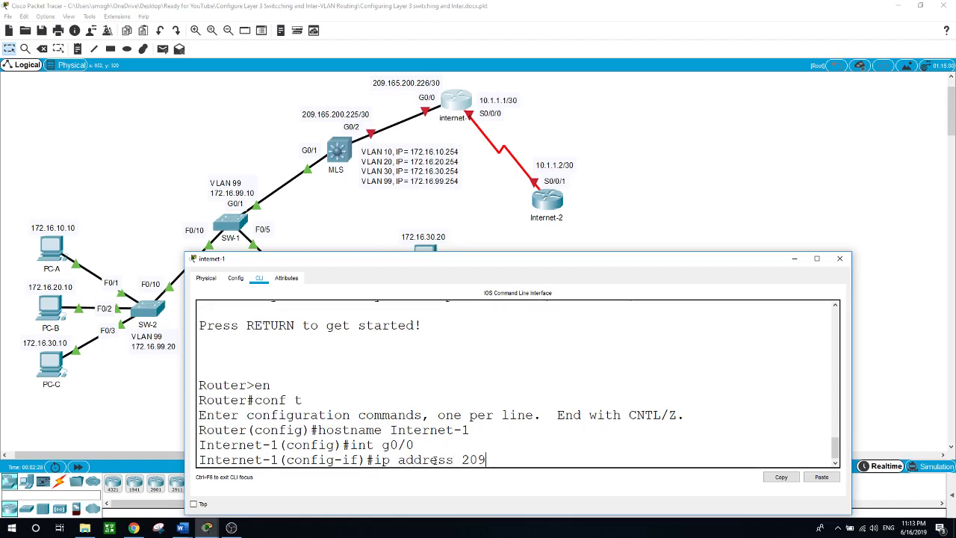
text(.165.200.226 255.255.255.25)
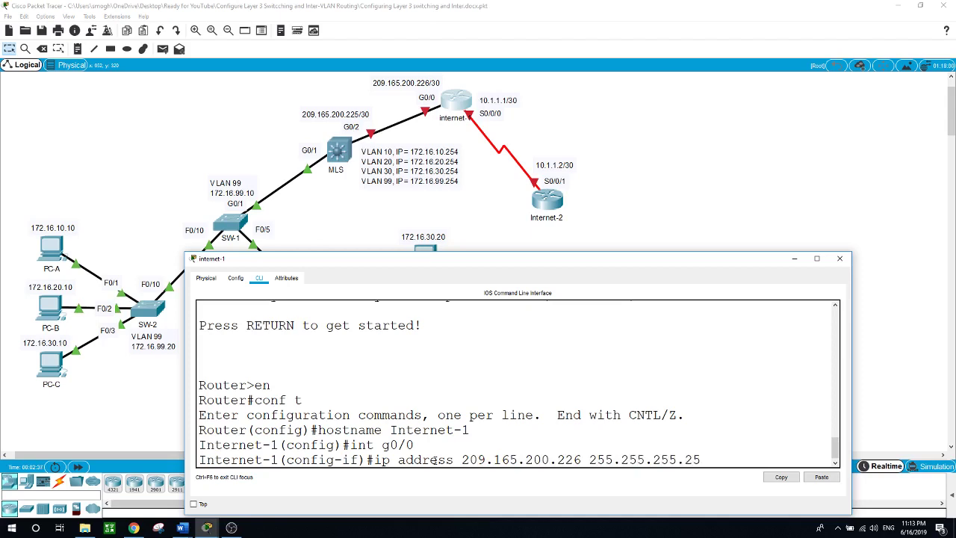
text(2)
key(Return)
text(no sh)
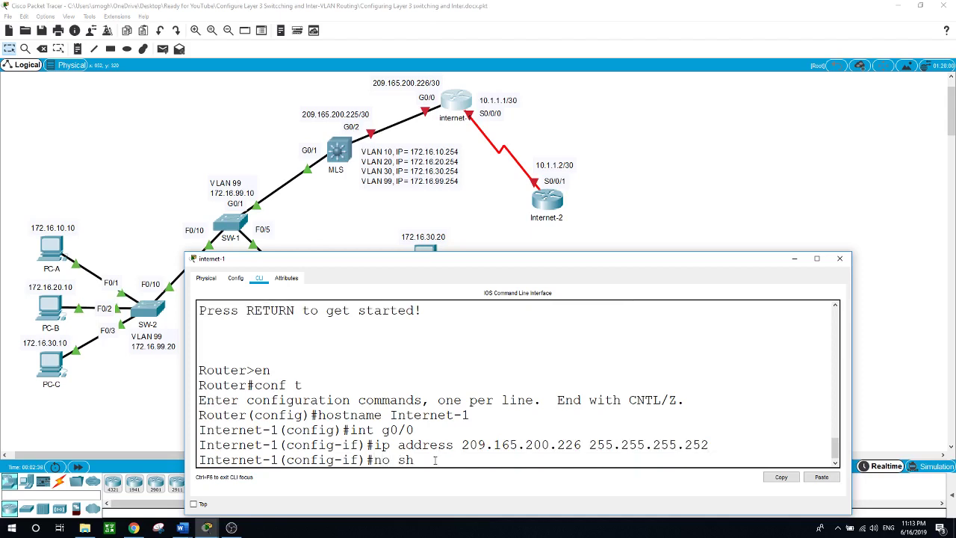
text(ut)
key(Return)
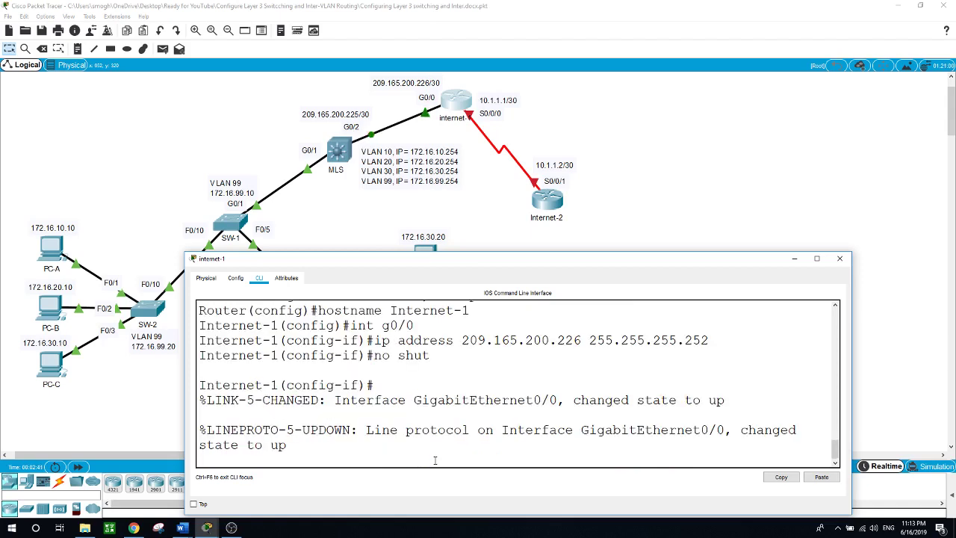
key(Return)
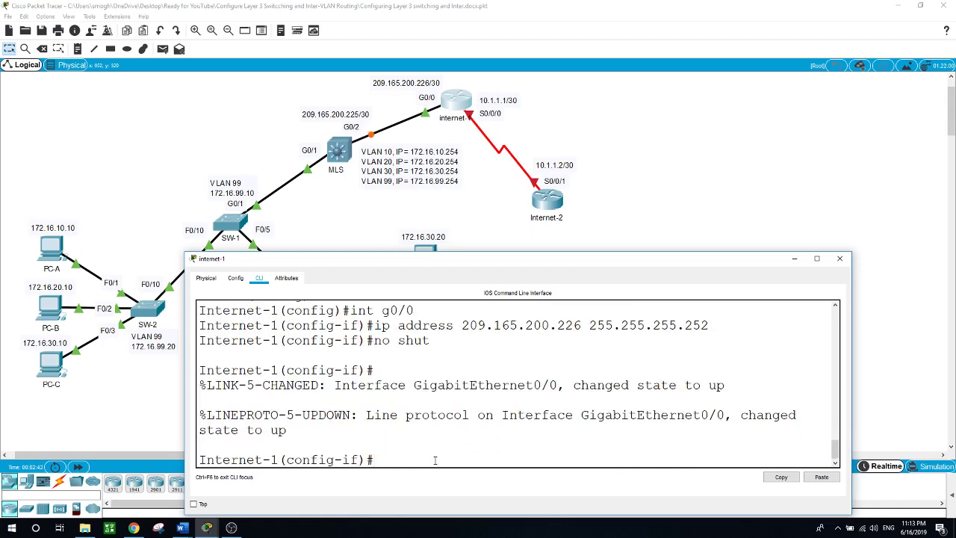
Step: Assign IP address 10.1.1.1 with mask 255.255.255.252 to interface S0/0/0 on Internet-1 and enable the interface
text(int s0/0/0/)
key(BackSpace)
key(Return)
text(ip a)
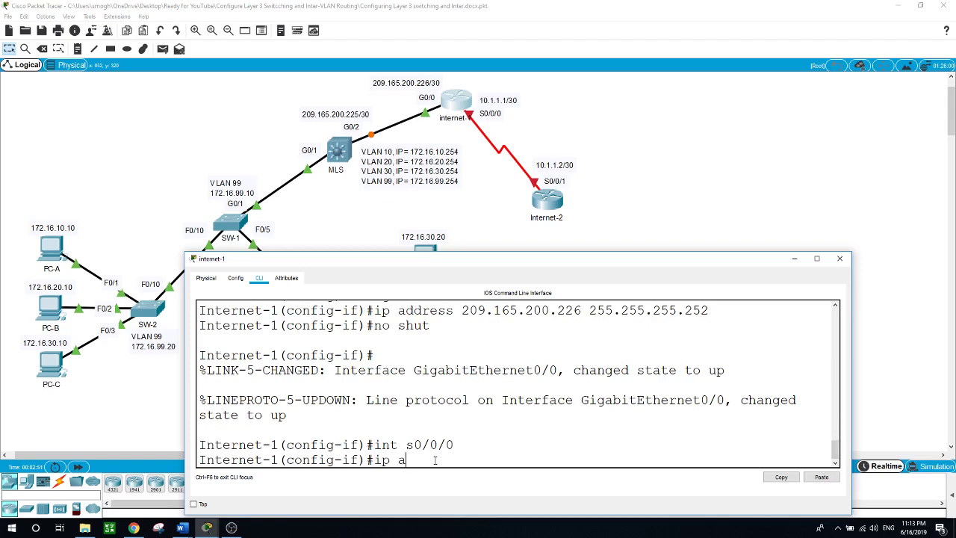
text(ddress 10.1.1.1 255.255.255.252)
key(Return)
text(no shut)
key(Return)
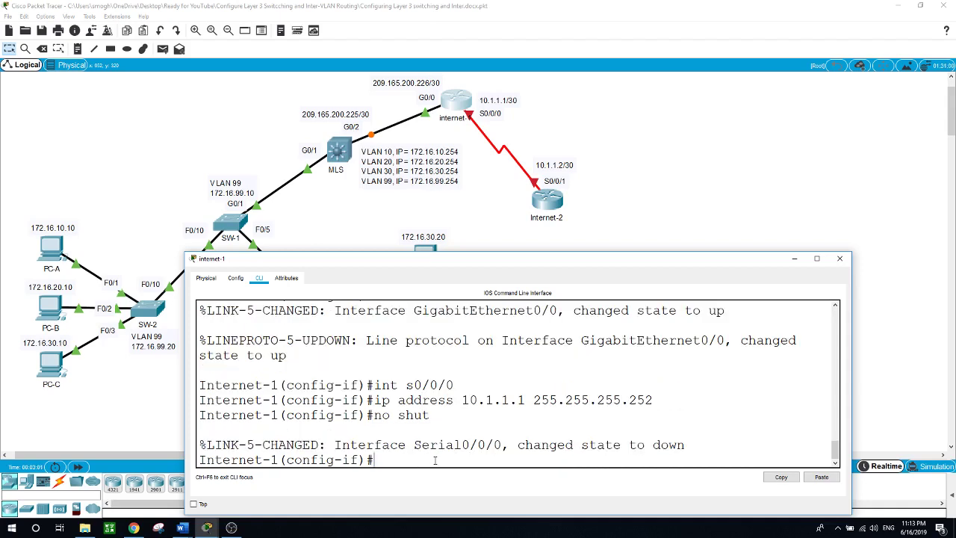
Step: Enter global configuration mode on the Internet-2 router and set its hostname to Internet-2
click(559, 206)
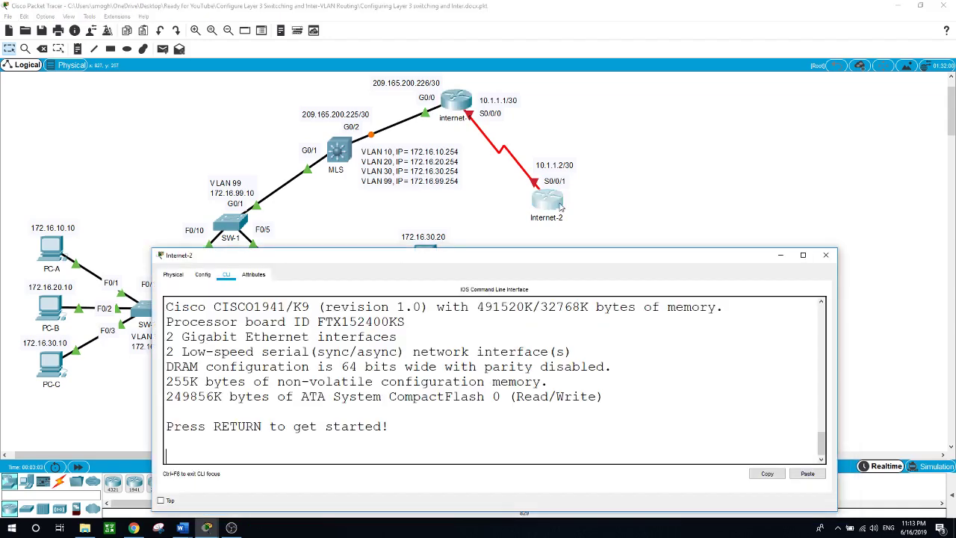
key(Return)
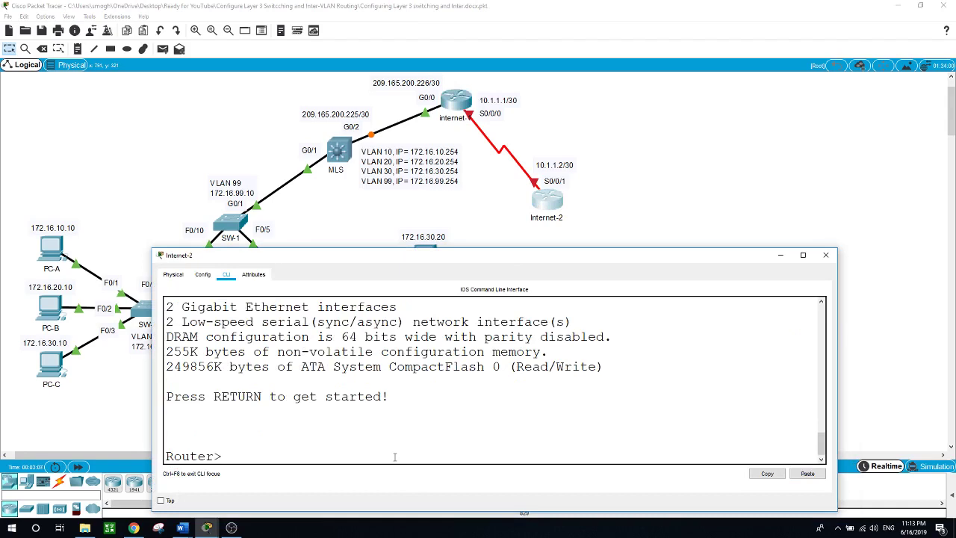
text(en)
key(Return)
text(conf t)
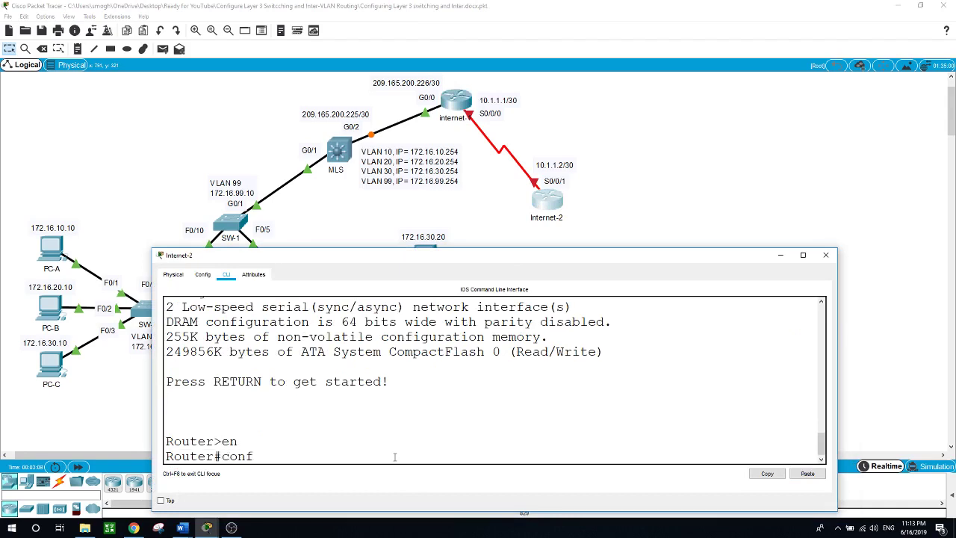
key(Return)
text(hostname)
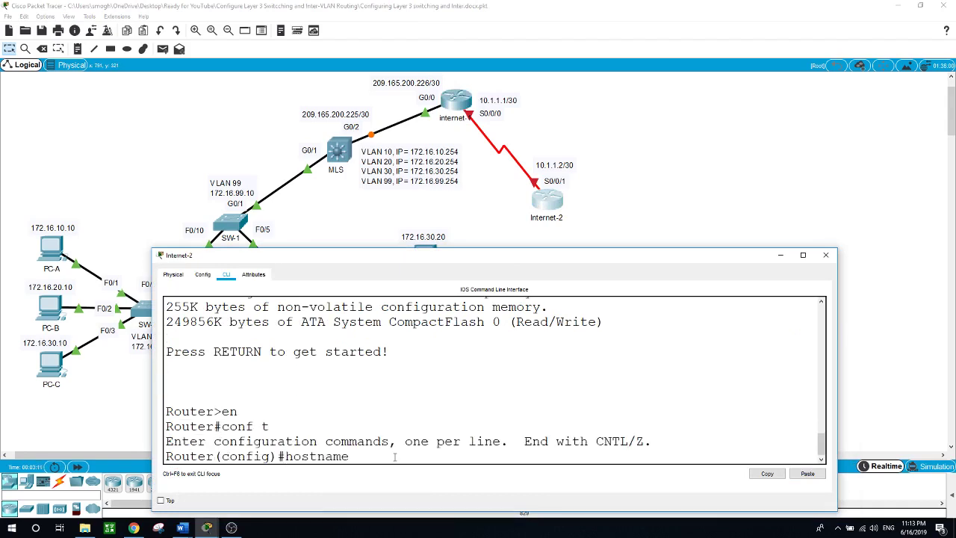
text( Internet-2)
key(Return)
Step: Assign IP address 10.1.1.2 with mask 255.255.255.252 to interface S0/0/1 on Internet-2 and enable the interface
text(int)
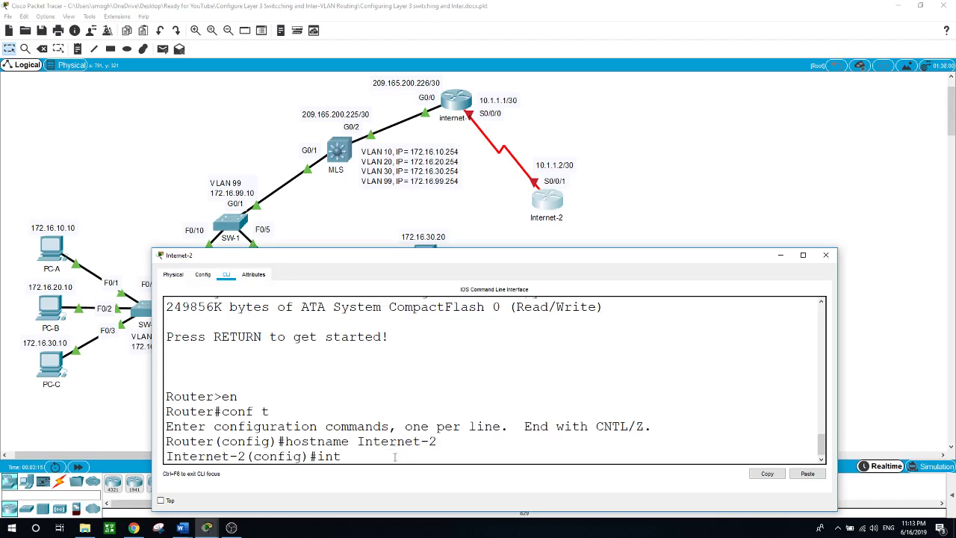
text( s0/0/1)
key(Return)
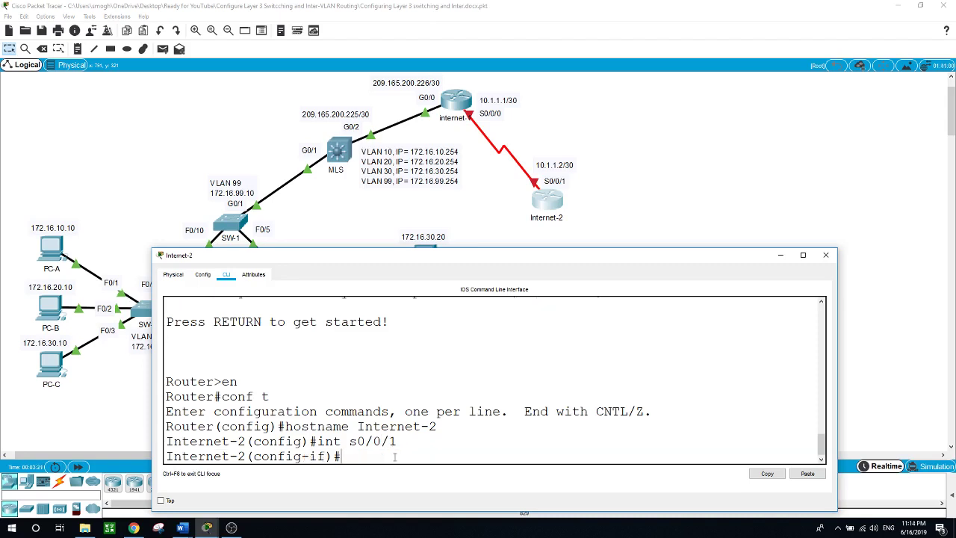
text(ip address 10.1.1.2 255.255)
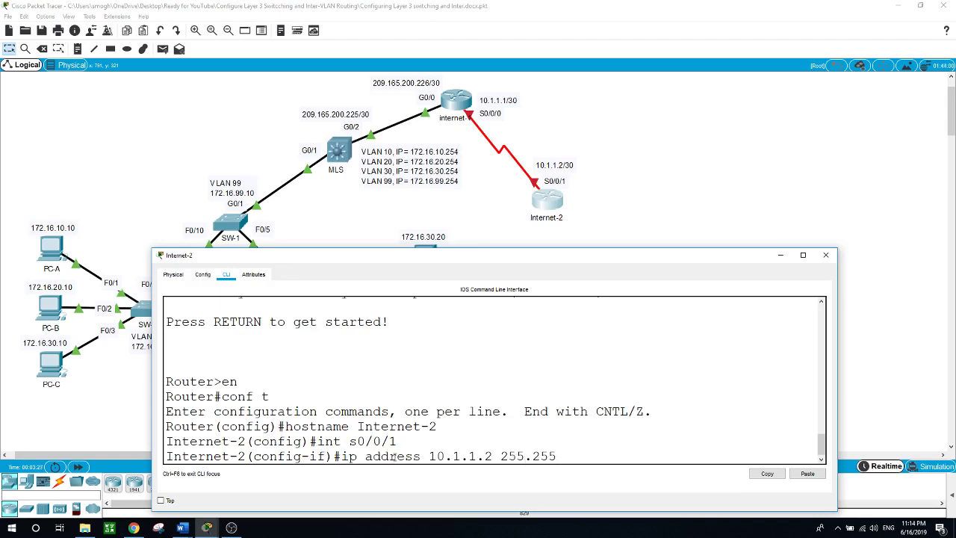
text(.255.252)
key(Return)
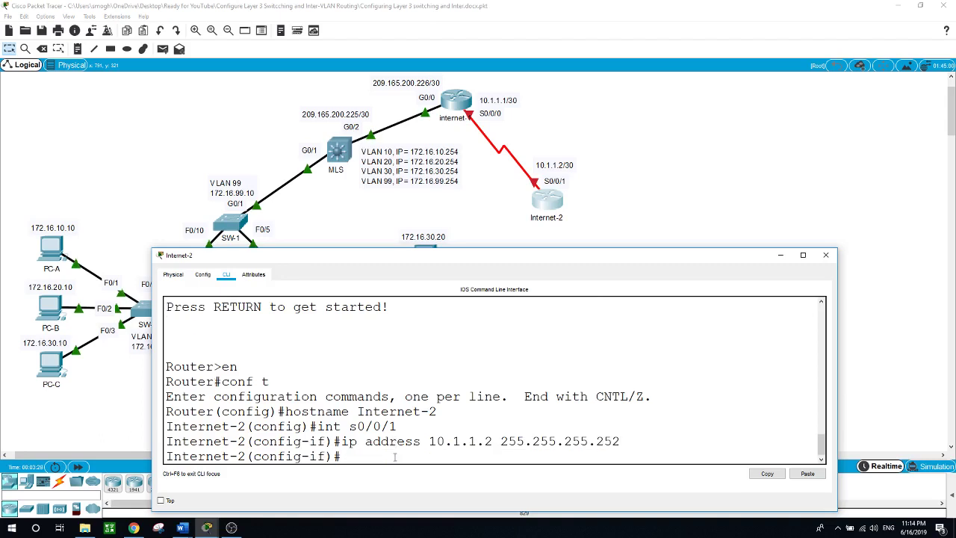
text(no shut)
key(Return)
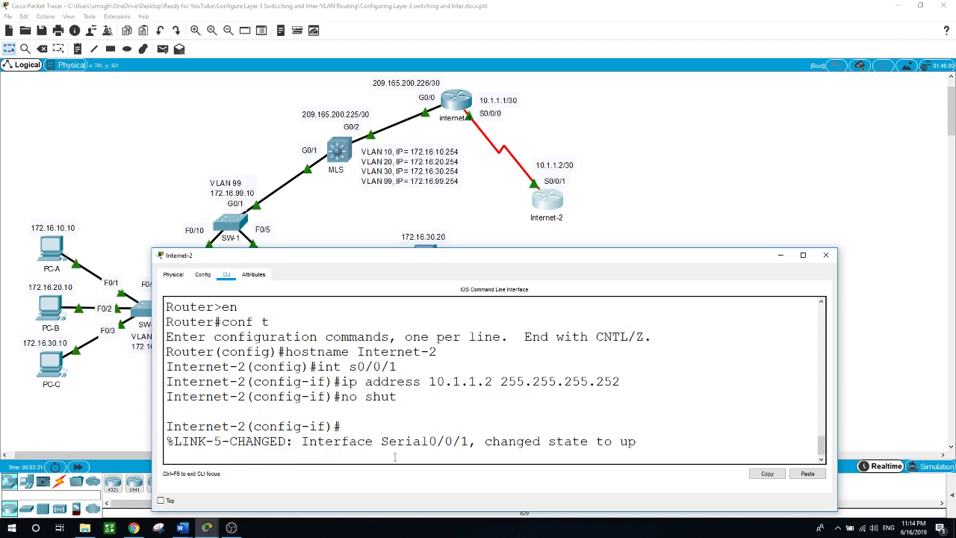
key(Return)
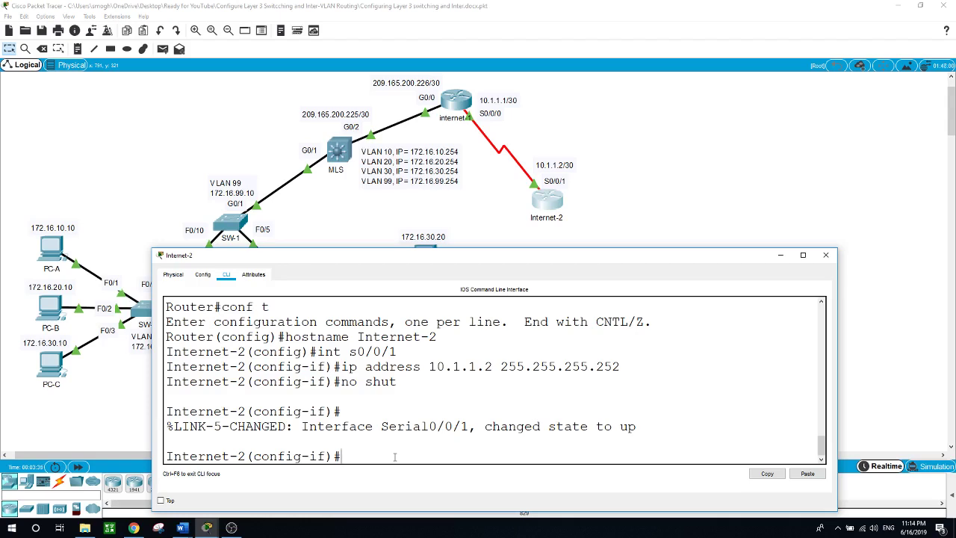
Step: Enter global configuration mode on the SW-1 switch and set its hostname to SW-1
click(326, 229)
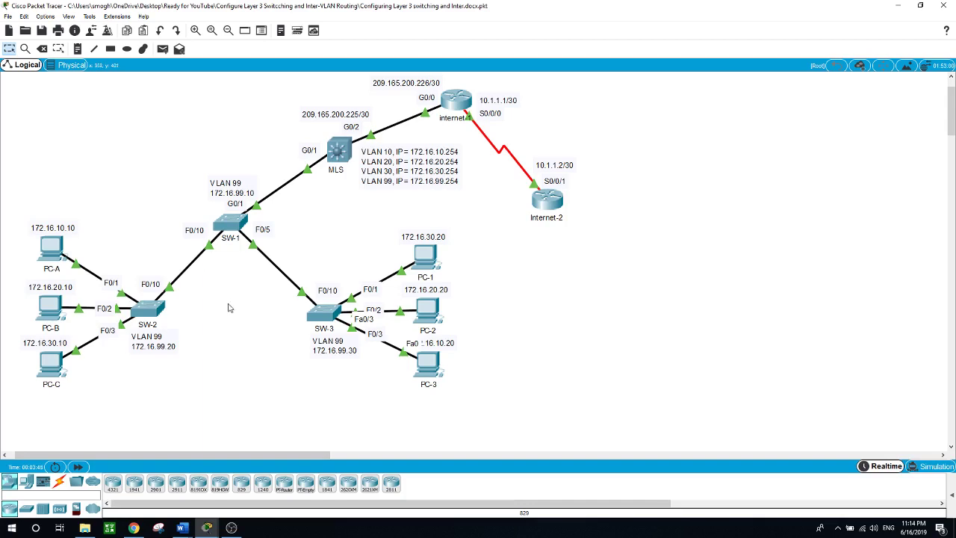
click(231, 223)
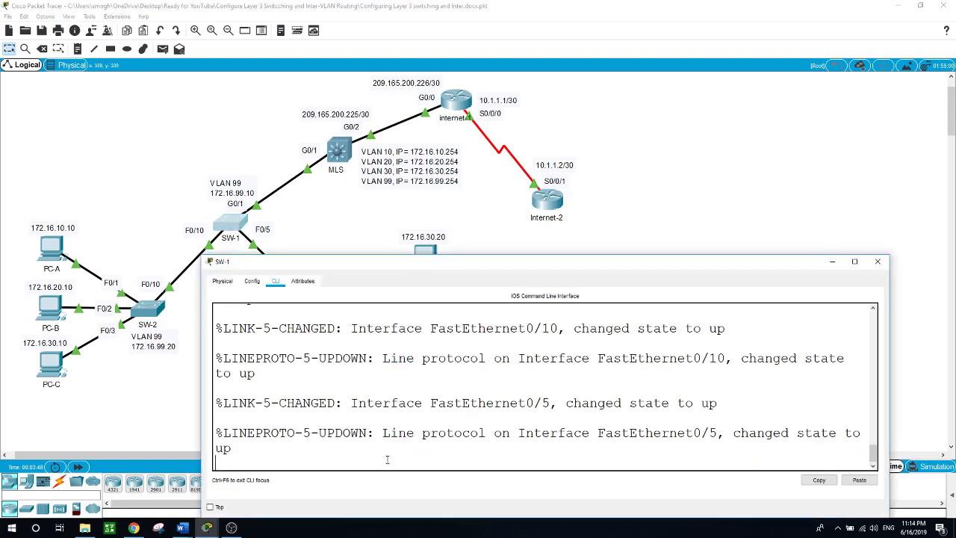
key(Return)
text(en)
key(Return)
text(conf t)
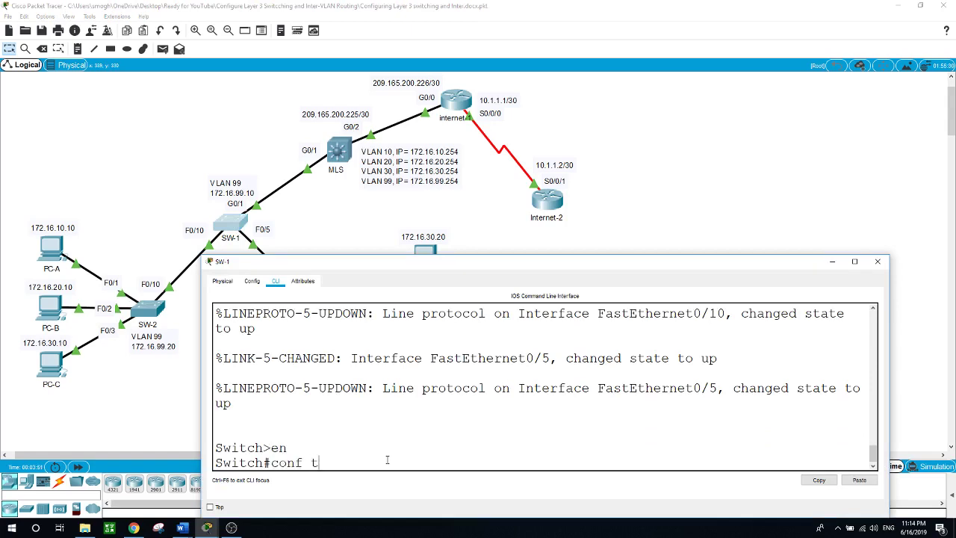
key(Return)
text(hostnam)
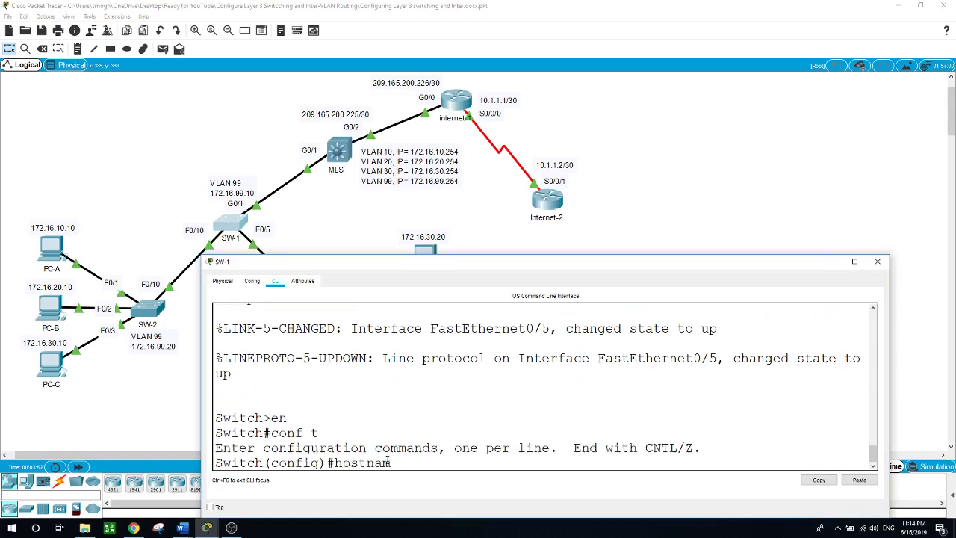
text(e SW-1)
key(Return)
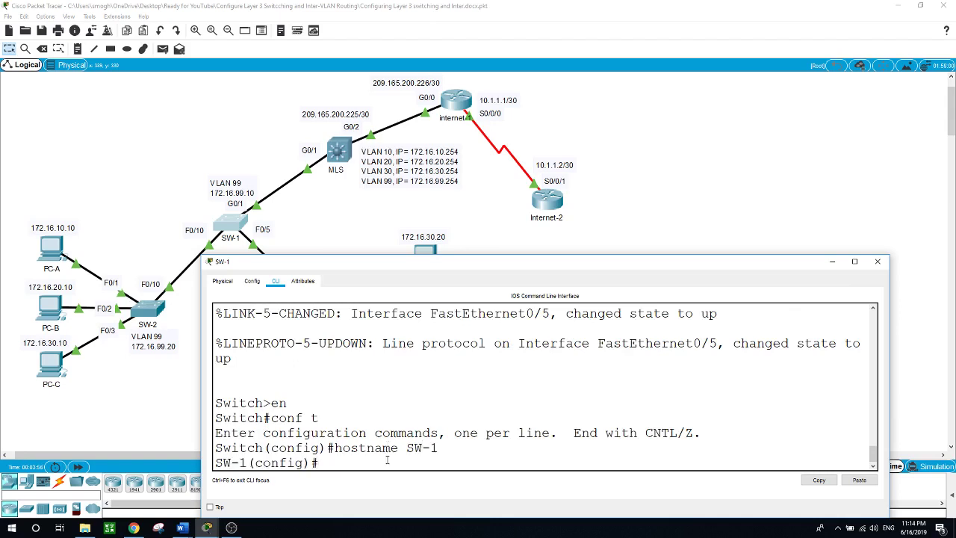
Step: Create VLAN 99 on SW-1 and enable its VLAN interface with IP address 172.16.99.10 and mask 255.255.255.0
text(vlan 99)
key(Return)
text(i)
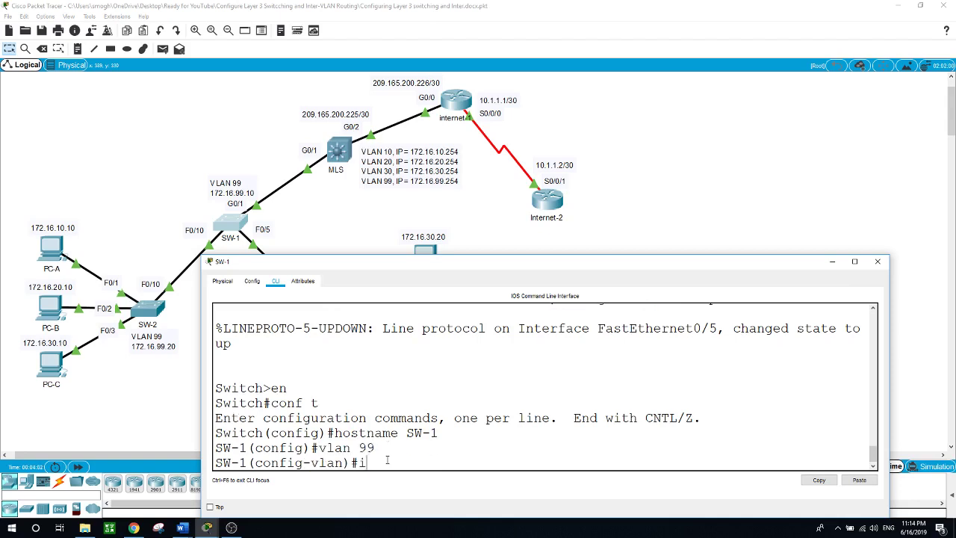
text(nt vlan 99)
key(Return)
text(ip address)
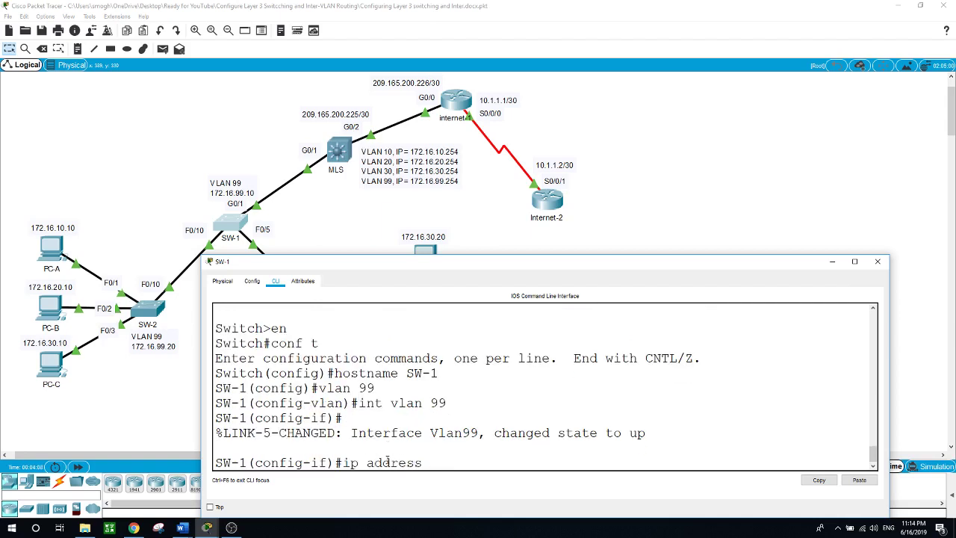
text( 172.16.99.10 255.255.255.0)
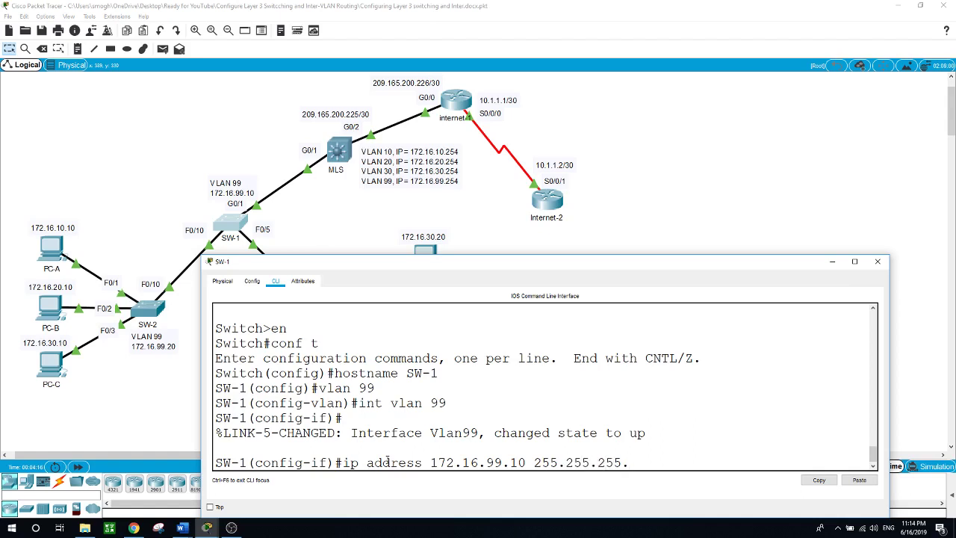
key(Return)
text(no shut)
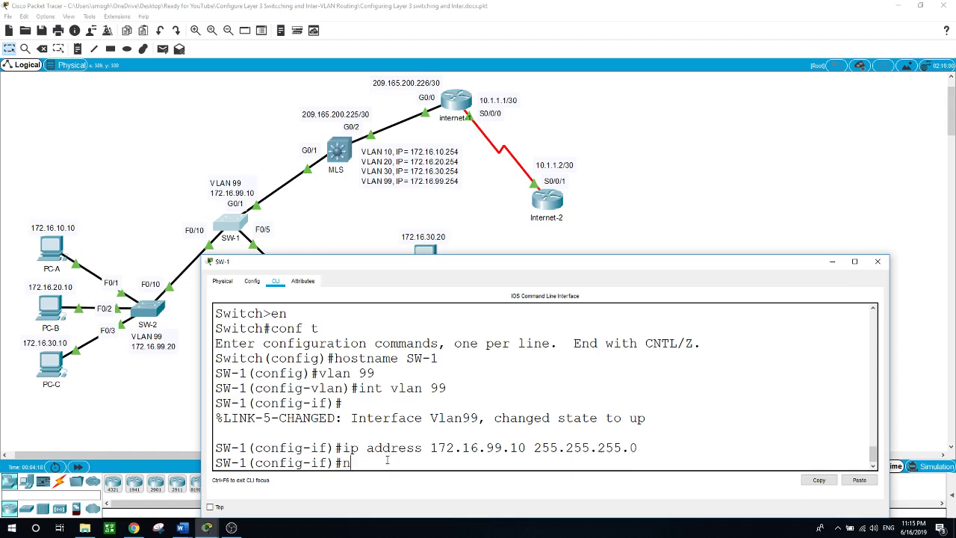
key(Return)
key(Return)
text(exit)
key(Return)
Step: Create VLANs 10, 20 and 30 on SW-1
text(vlan 10)
key(Return)
text(vlan 20)
key(Return)
text(vlan 30)
key(Return)
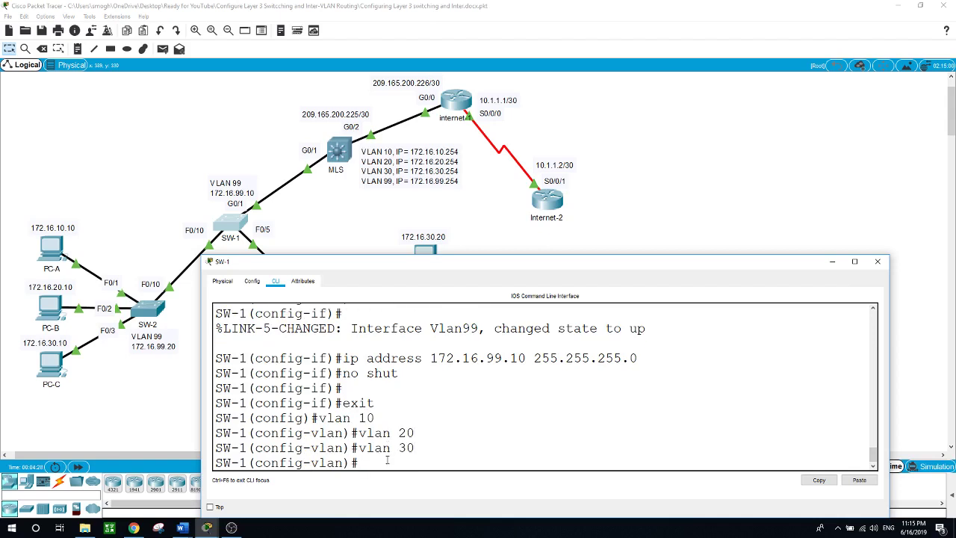
Step: Create the VLAN interfaces for VLANs 10, 20 and 30 on SW-1
text(int vlan 10)
key(Return)
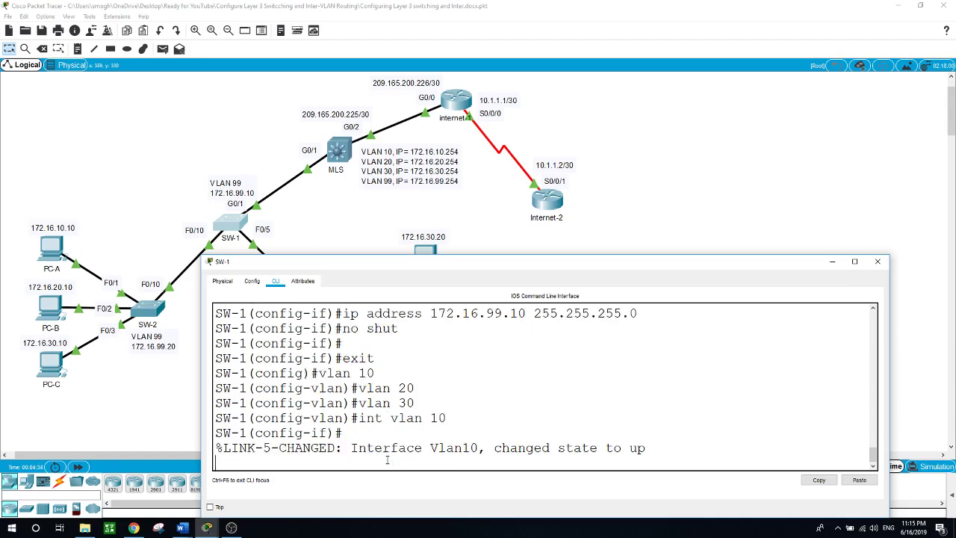
key(Return)
text(int vlan 20)
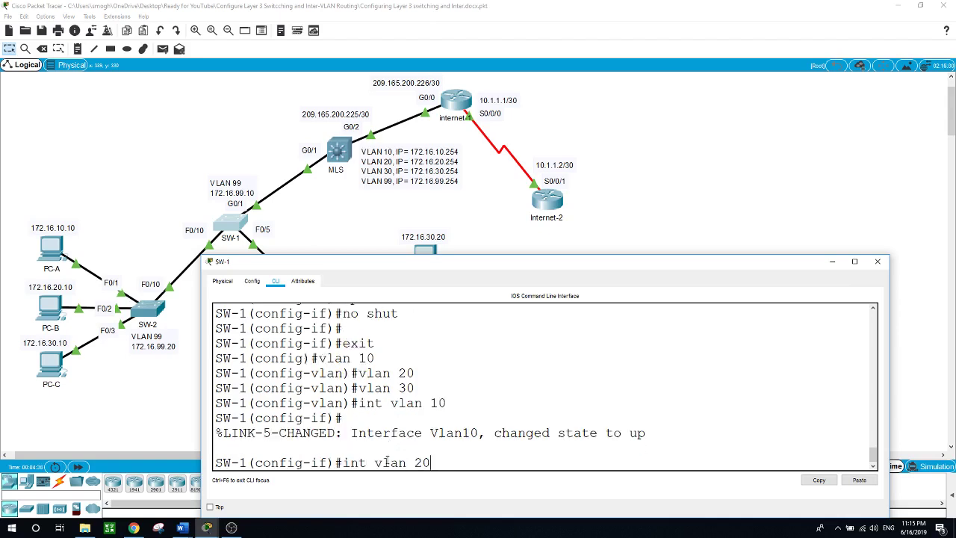
key(Return)
text(int vlan 30)
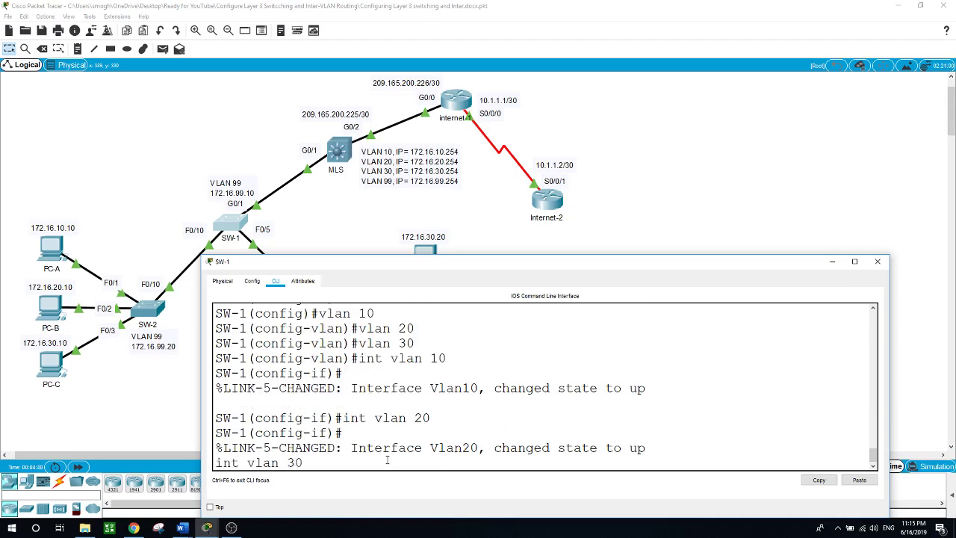
key(Return)
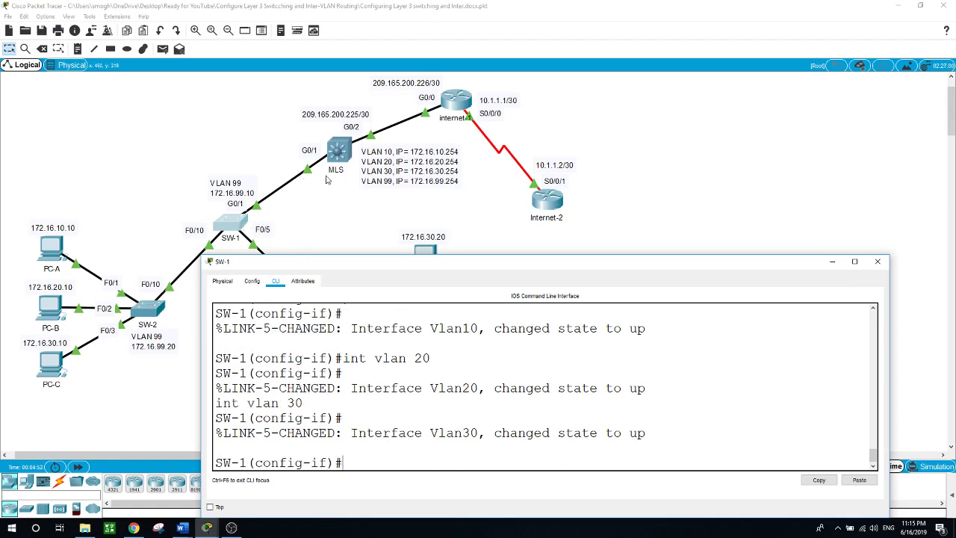
Step: Set interfaces G0/1, F0/5 and F0/10 on SW-1 to trunk mode, configuring them together as an interface range
click(329, 205)
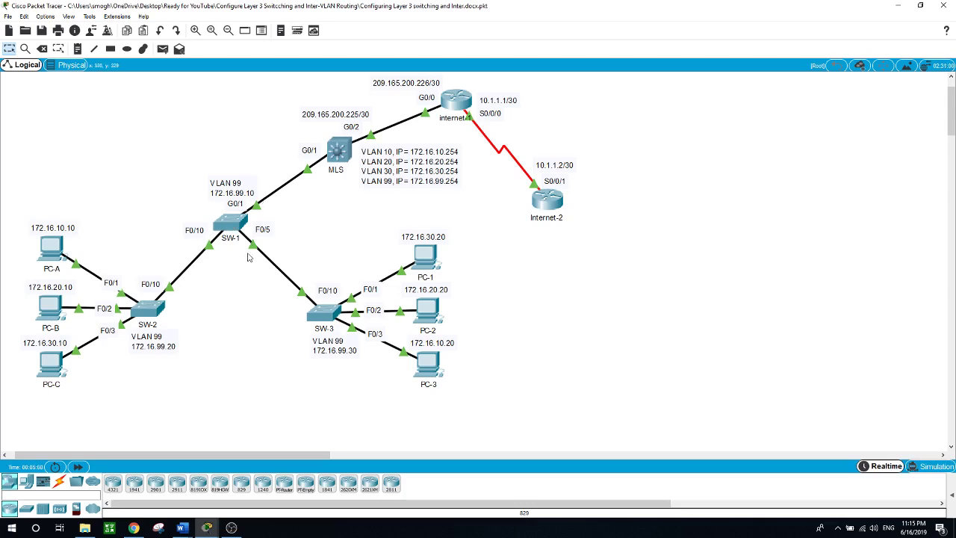
click(231, 229)
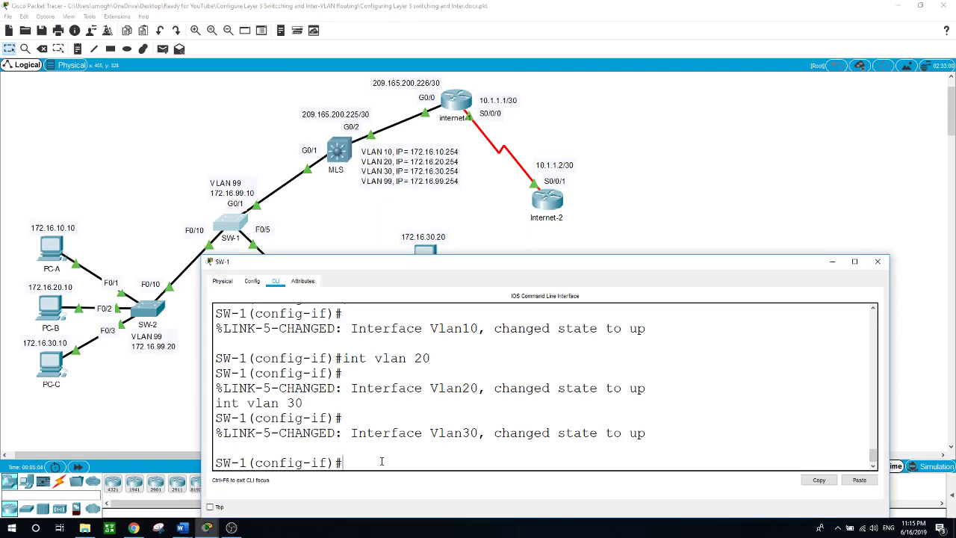
text(int range g0/1, f0/5, f0/10)
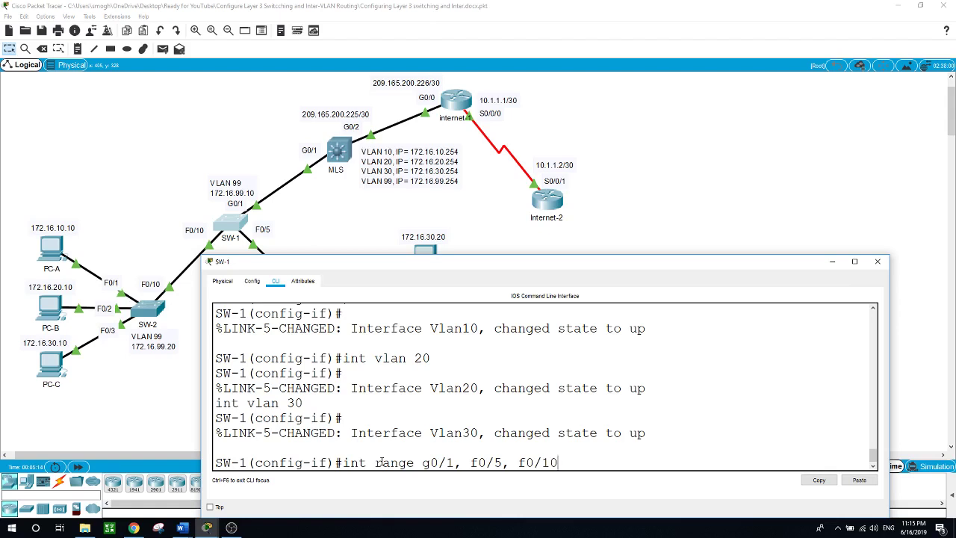
key(Return)
text(switchport m)
key(Tab)
text(mo)
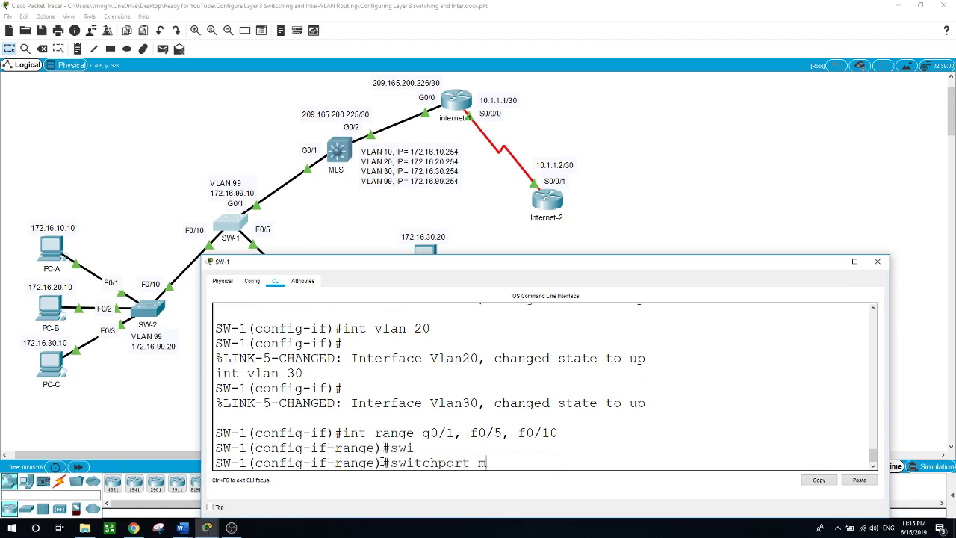
key(Tab)
text(tr)
key(Tab)
key(Return)
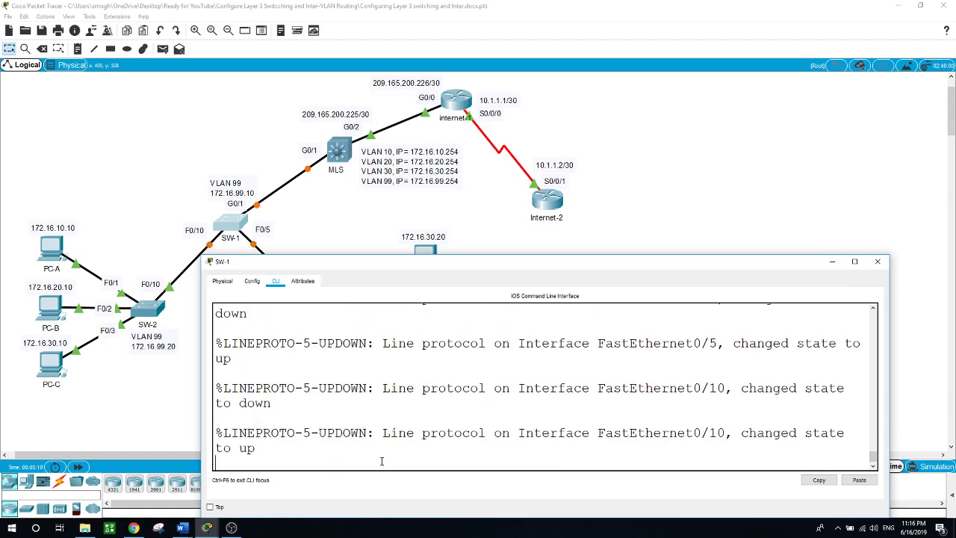
Step: Set the trunk native VLAN to 50 on SW-1's selected interface range
text(swi)
key(Tab)
text(tr)
key(Tab)
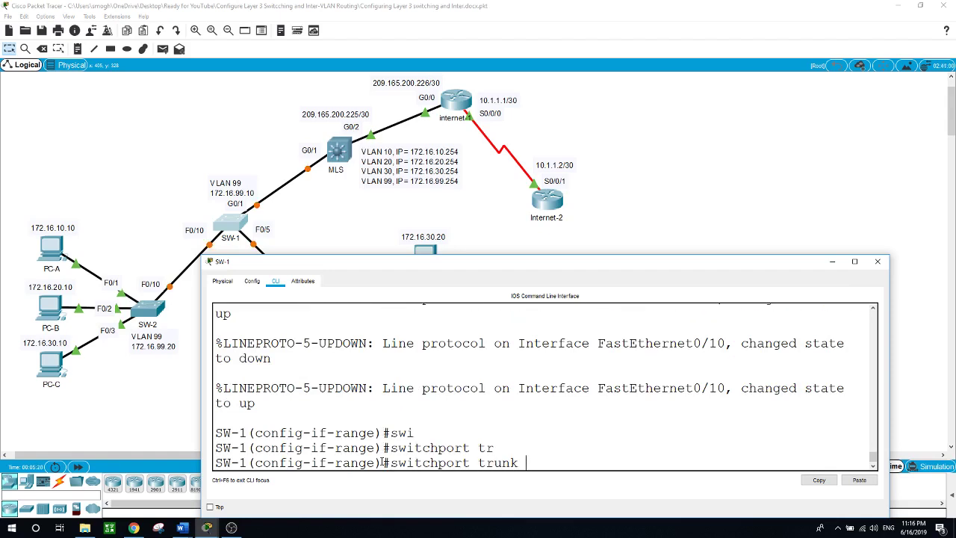
text(n)
key(Tab)
text(v)
key(Tab)
text(50)
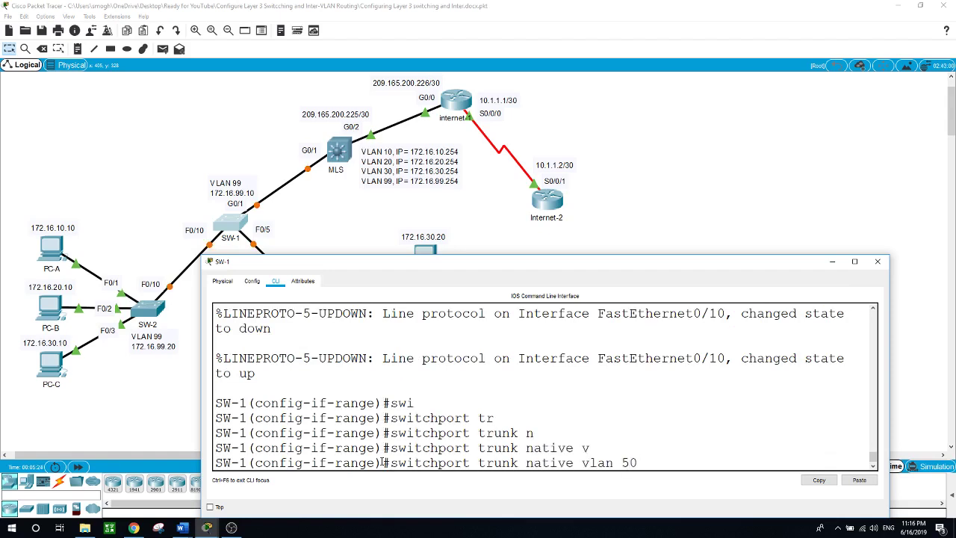
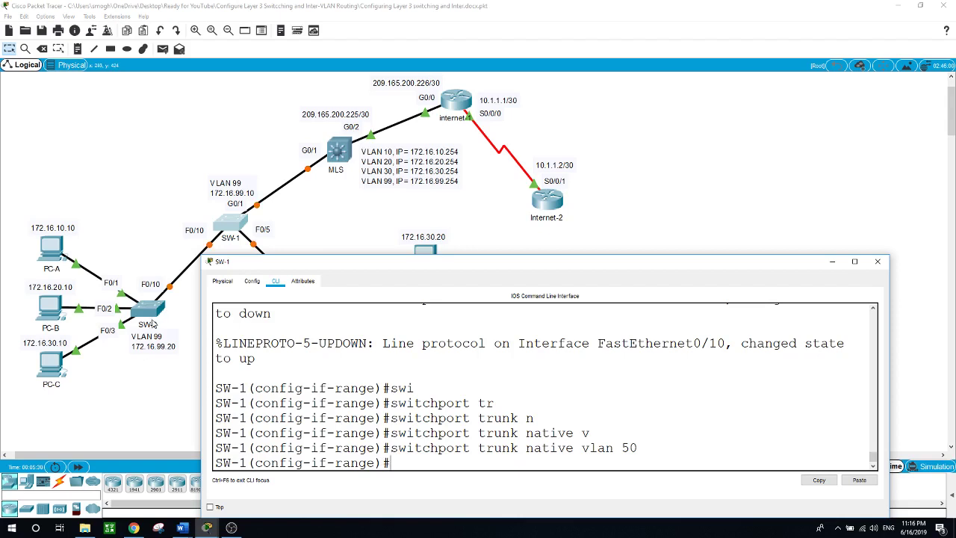
Step: Enter global configuration mode on the SW-2 switch and set its hostname to SW-2
click(152, 317)
key(Return)
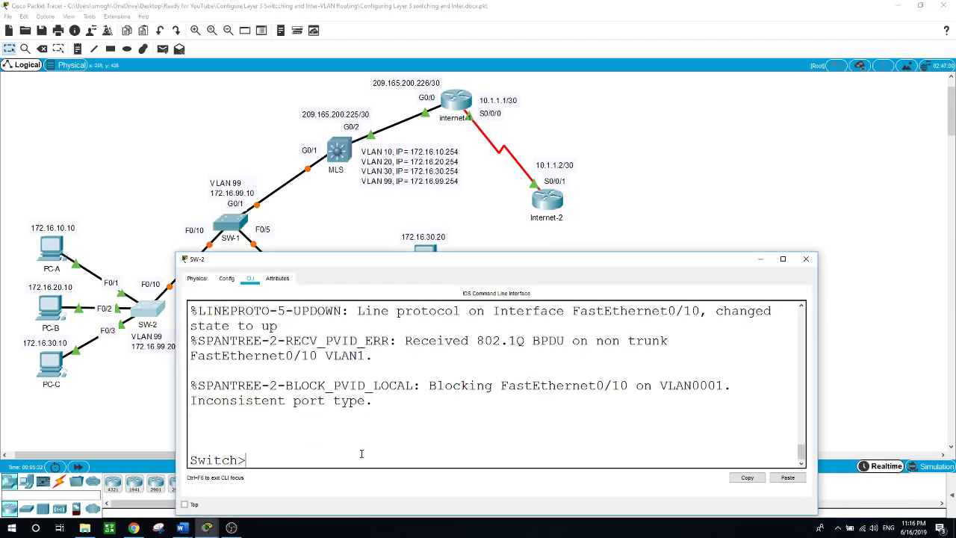
text(en)
key(Return)
text(conf t)
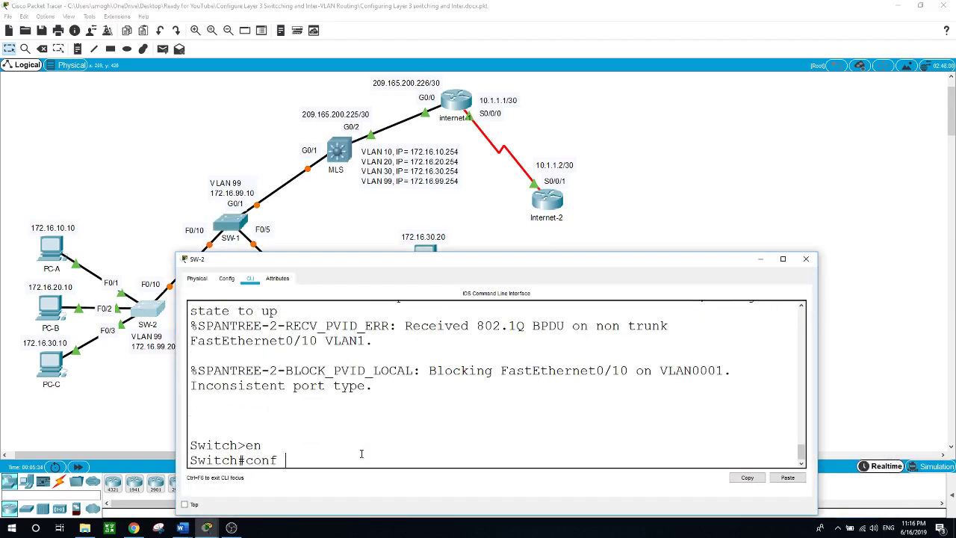
key(Return)
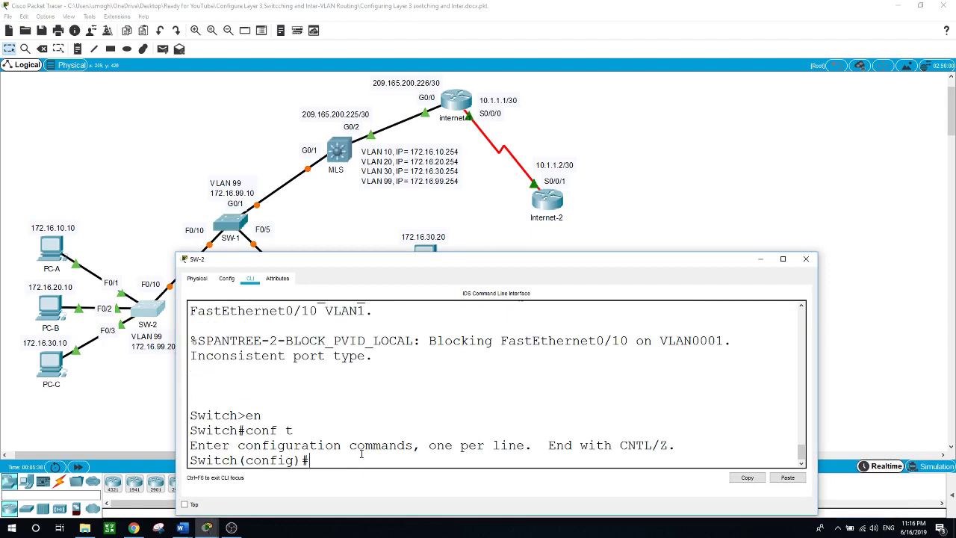
text(hostname SW-2)
key(Return)
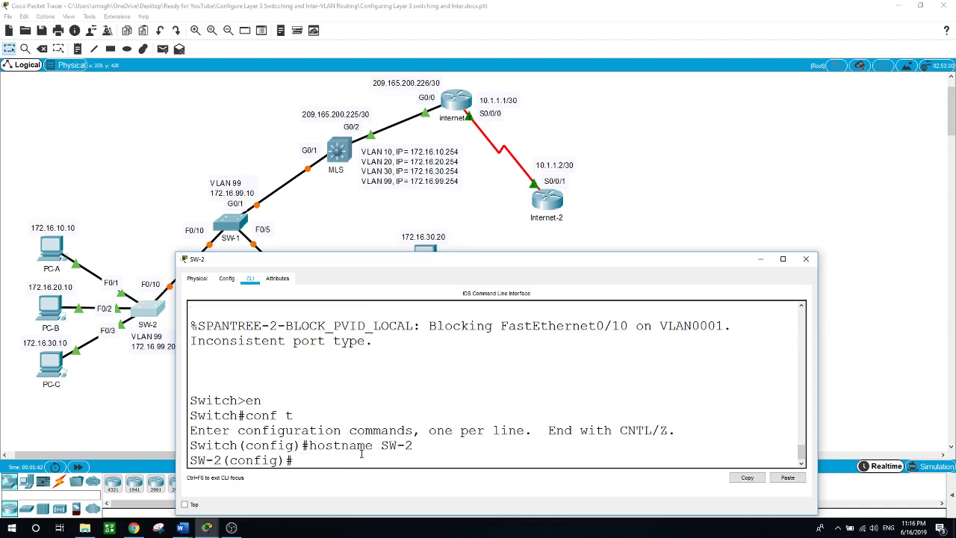
Step: Create VLAN 99 and its VLAN interface on SW-2
text(vlan 99)
key(Return)
text(int vl)
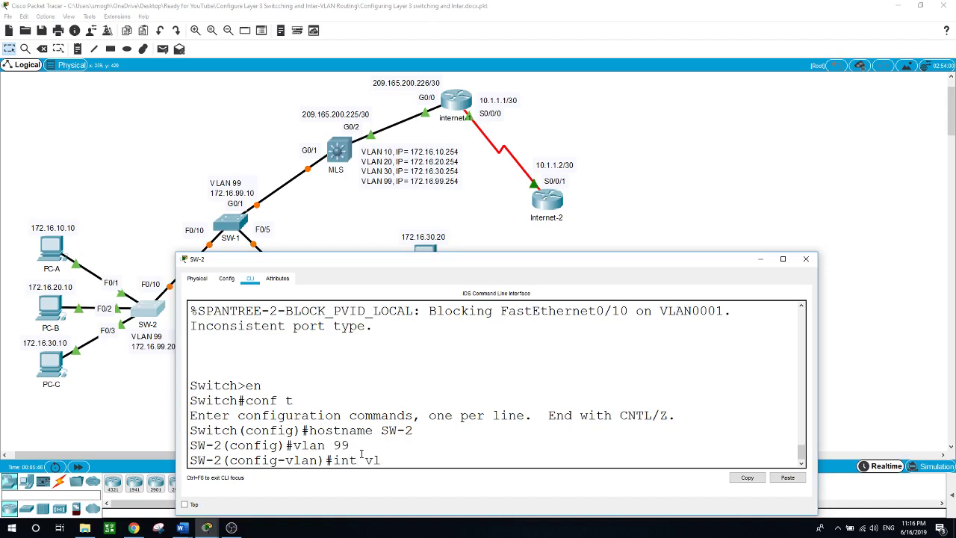
text(an 99)
key(Return)
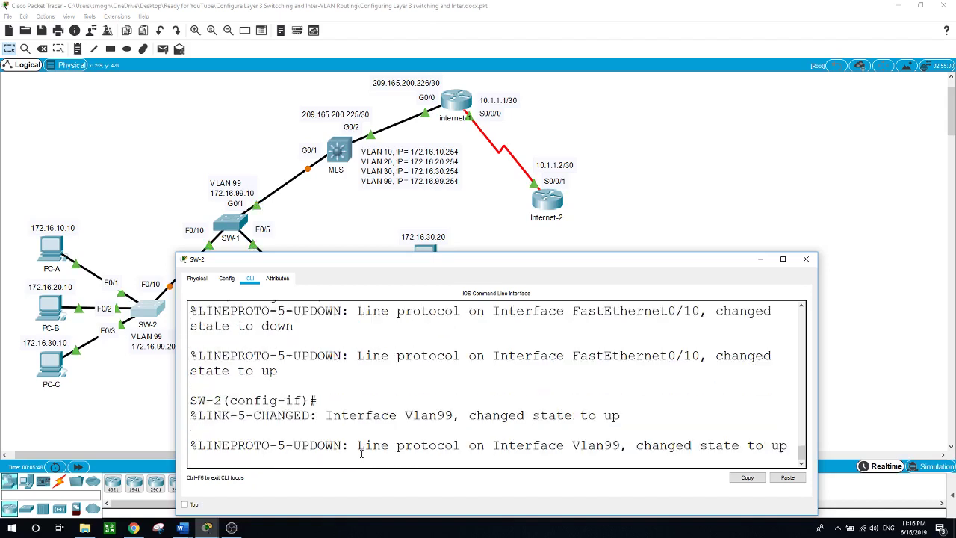
key(Return)
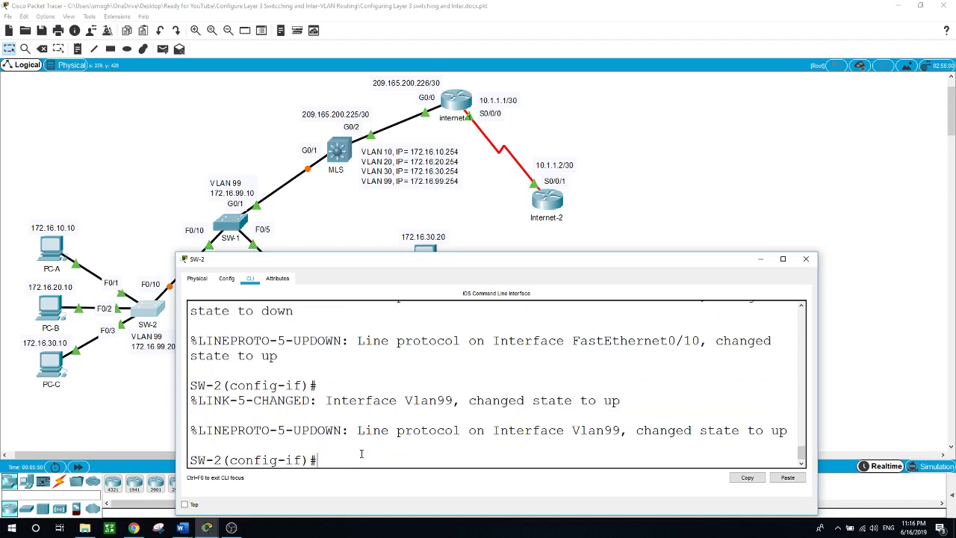
Step: Assign IP address 172.16.99.20 with mask 255.255.255.0 to SW-2's VLAN 99 interface, enable it and return to global configuration mode
text(ip address)
drag(375, 265, 420, 262)
text(s 172)
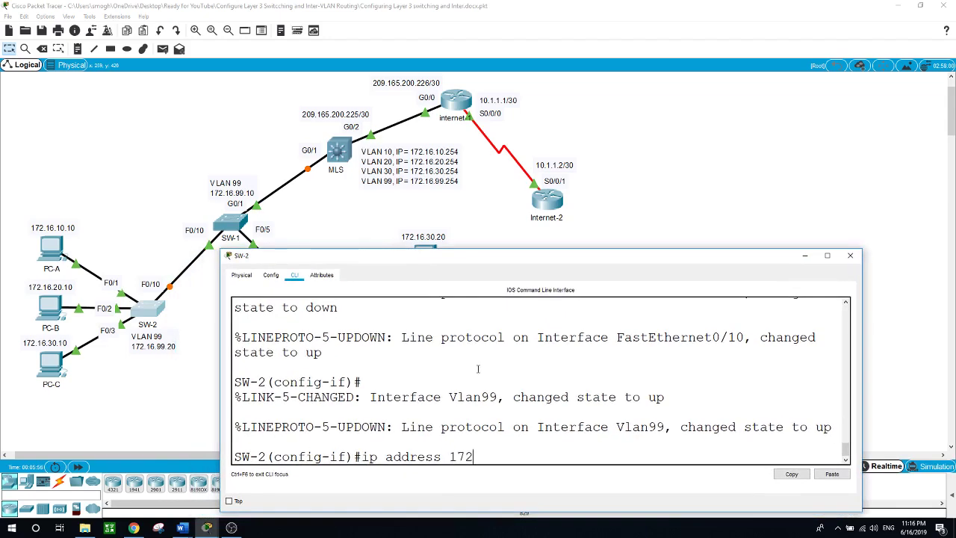
text(.16.99.20 255.255.255.0)
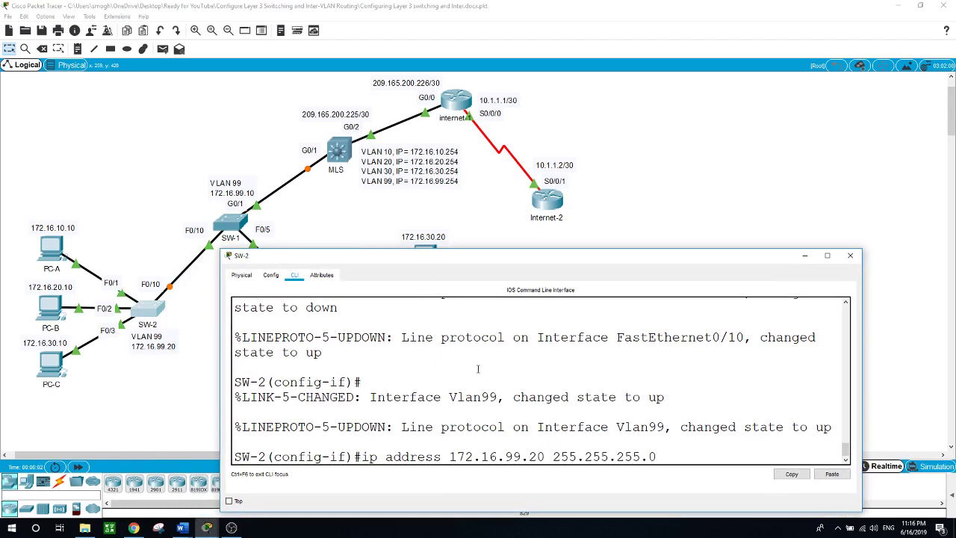
key(Return)
text(no shut)
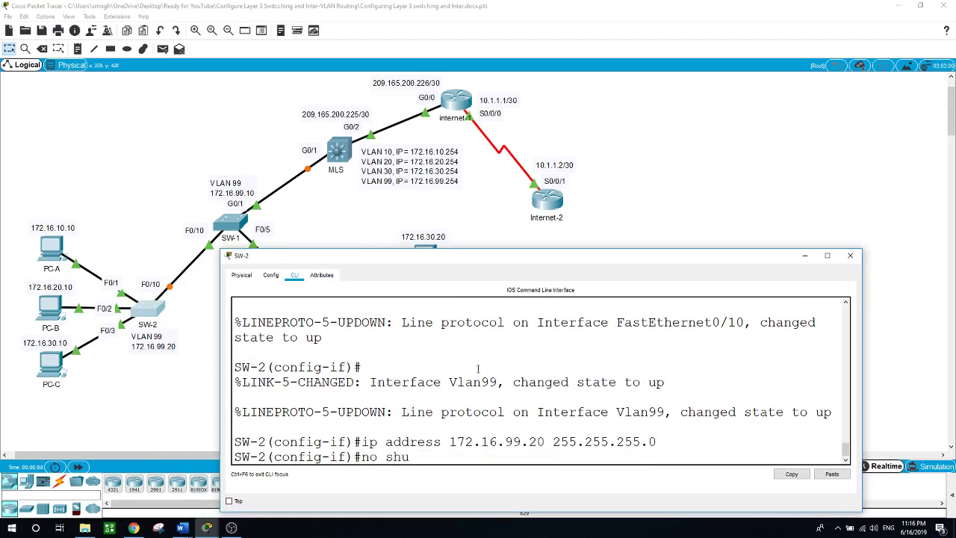
key(Return)
text(exit)
key(Return)
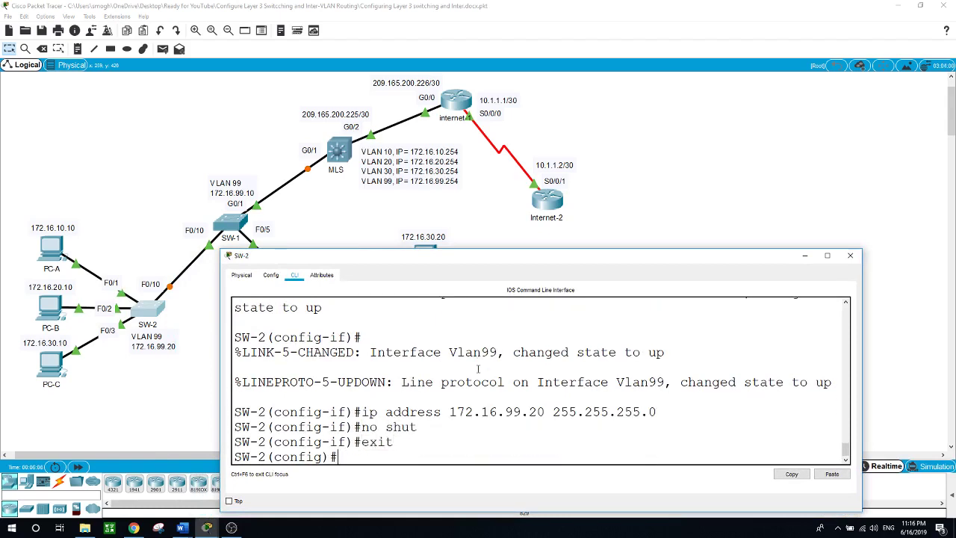
Step: Create VLAN 10 and its VLAN interface on SW-2
text(vlan 10)
key(Return)
text(in)
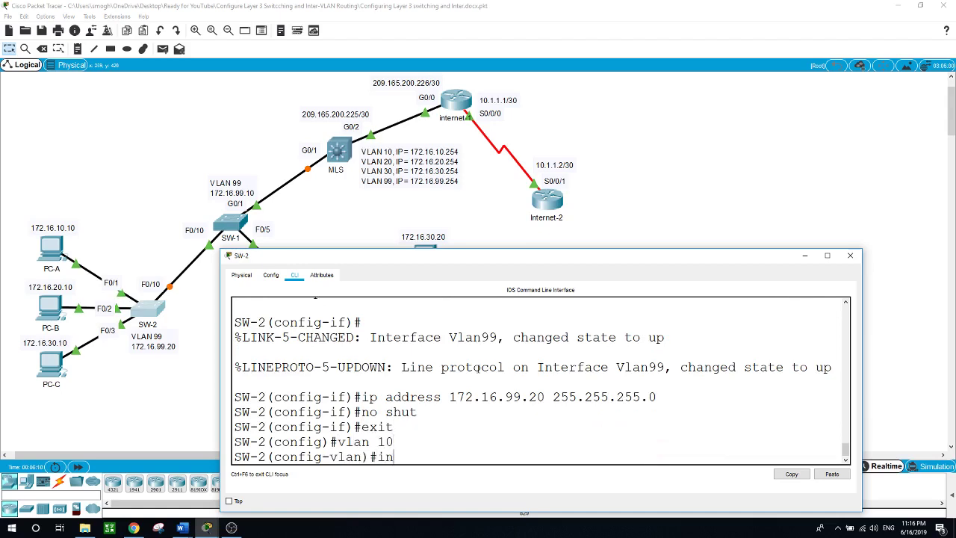
text(t vlan 10)
key(Return)
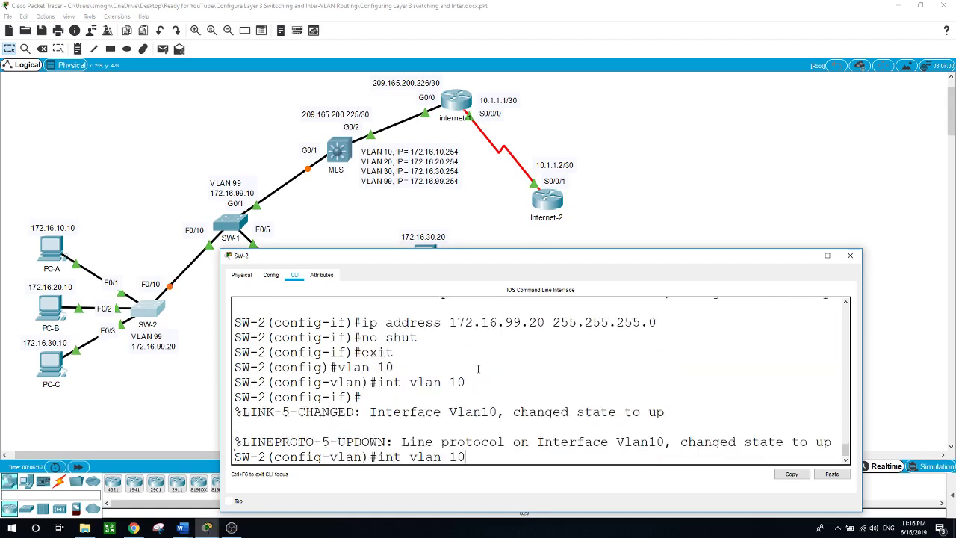
Step: Create VLAN 20 and its VLAN interface on SW-2
text(vlan 20)
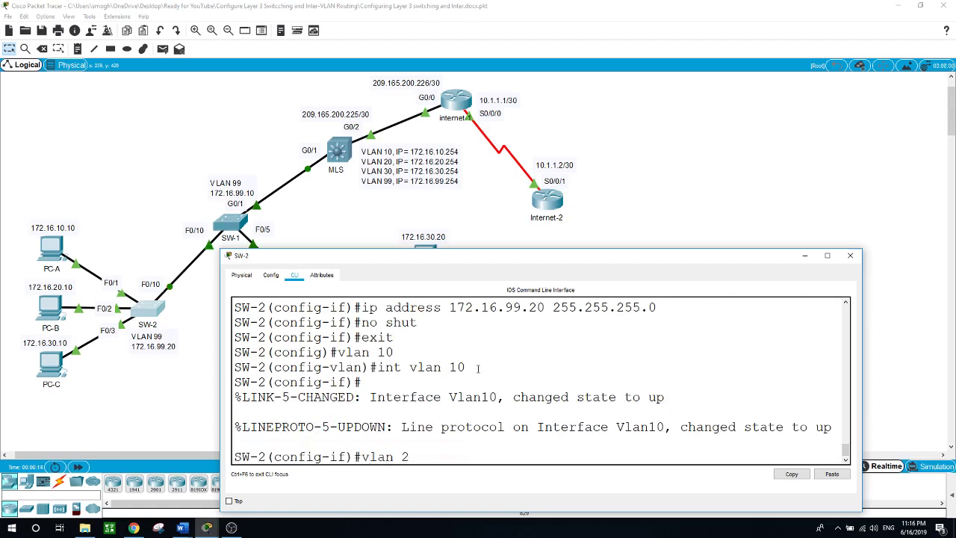
key(Return)
text(int vlan)
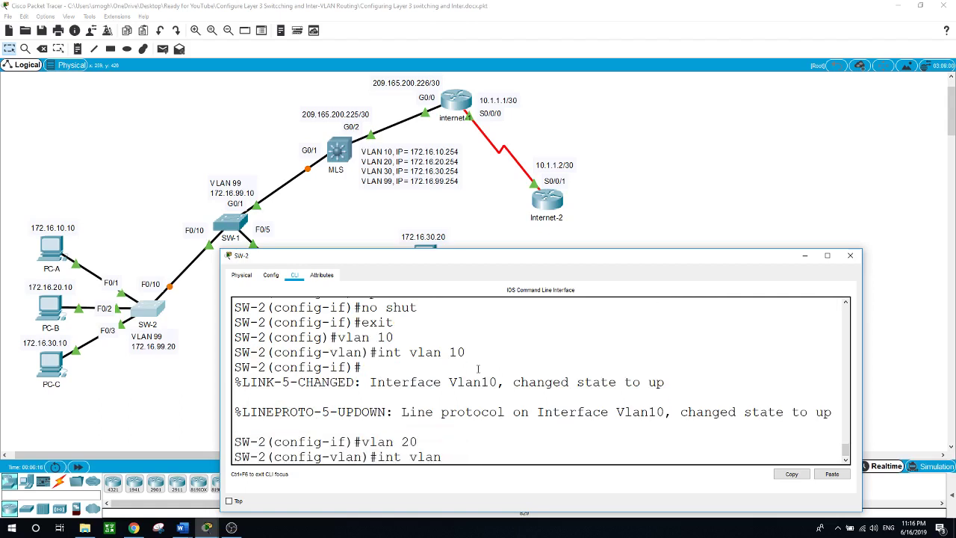
text( 20)
key(Return)
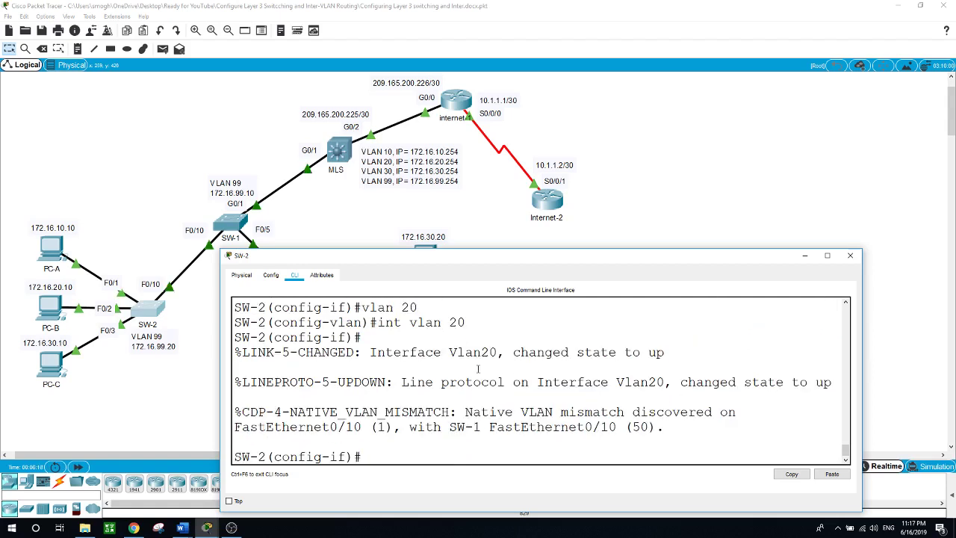
Step: Create VLAN 30 and its VLAN interface on SW-2
text(vlan 30)
key(Return)
text(int vla)
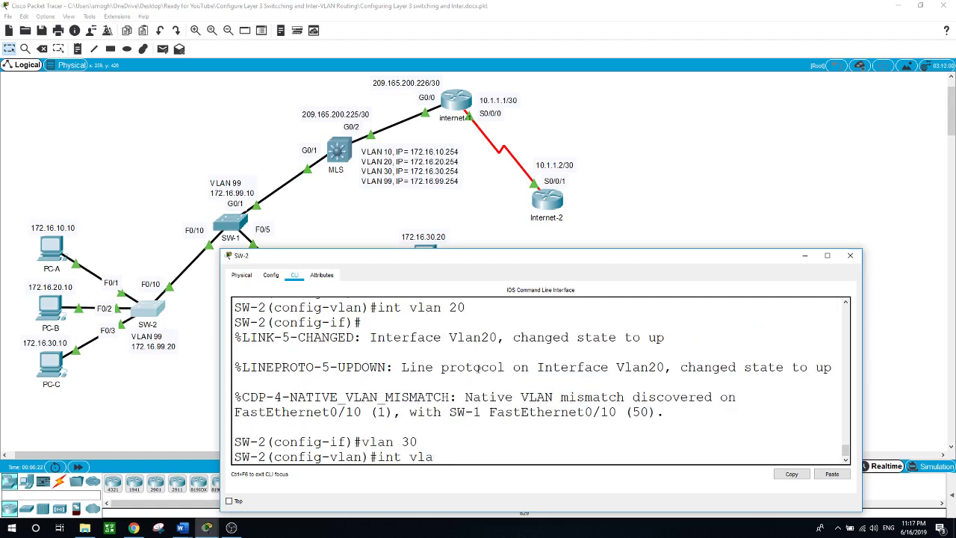
text(n 30)
key(Return)
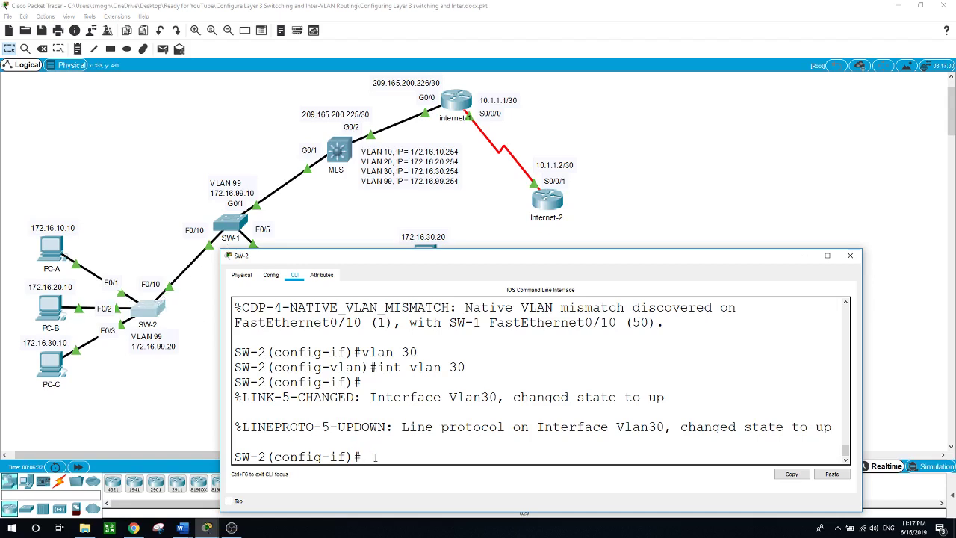
Step: Set interface F0/10 on SW-2, the uplink to SW-1, to trunk mode
text(int f0/10)
key(Return)
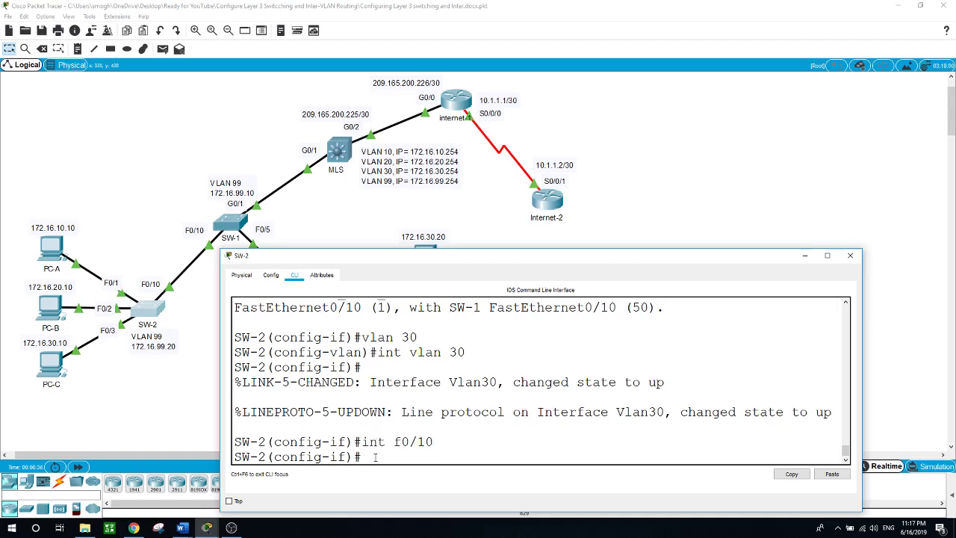
text(swi)
key(Tab)
text(mo)
key(Tab)
text(t)
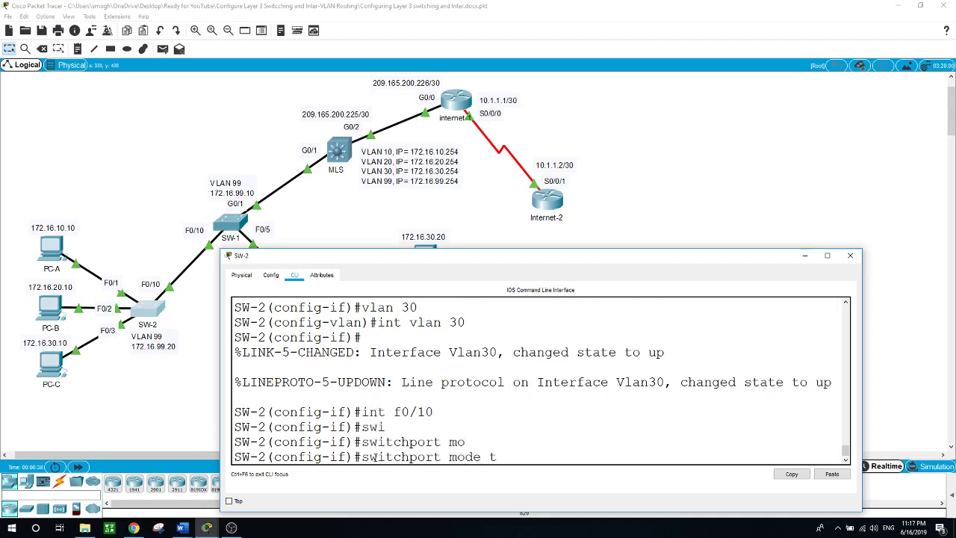
text(r)
key(Tab)
key(Return)
Step: Set the trunk native VLAN to 50 on SW-2's F0/10 interface
text(swi)
key(Tab)
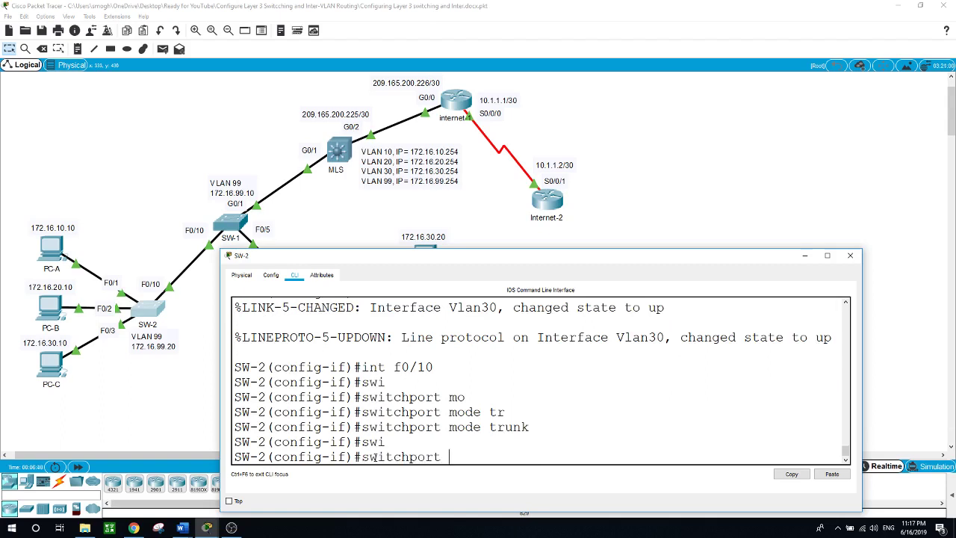
text(tr)
key(Tab)
text(n)
key(Tab)
text(v)
key(Tab)
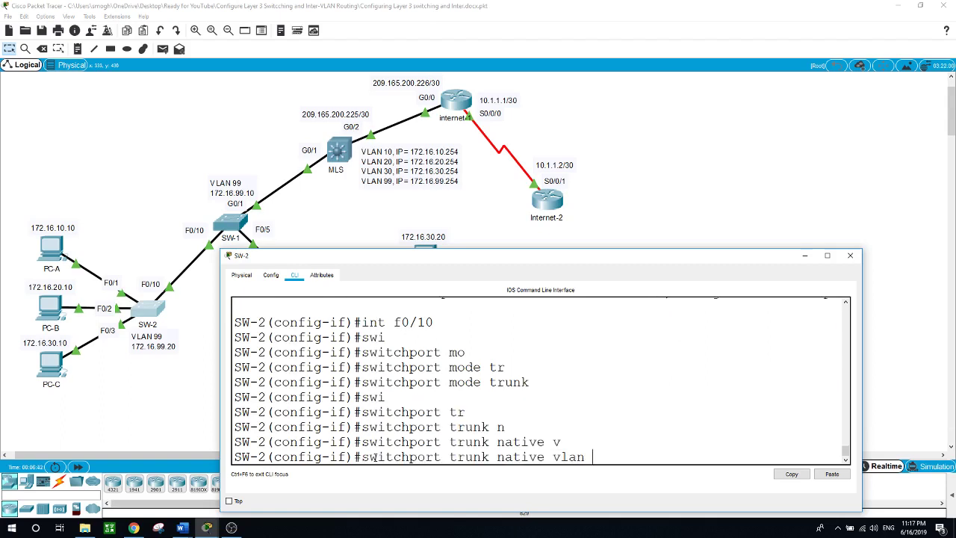
text(50)
key(Return)
key(Return)
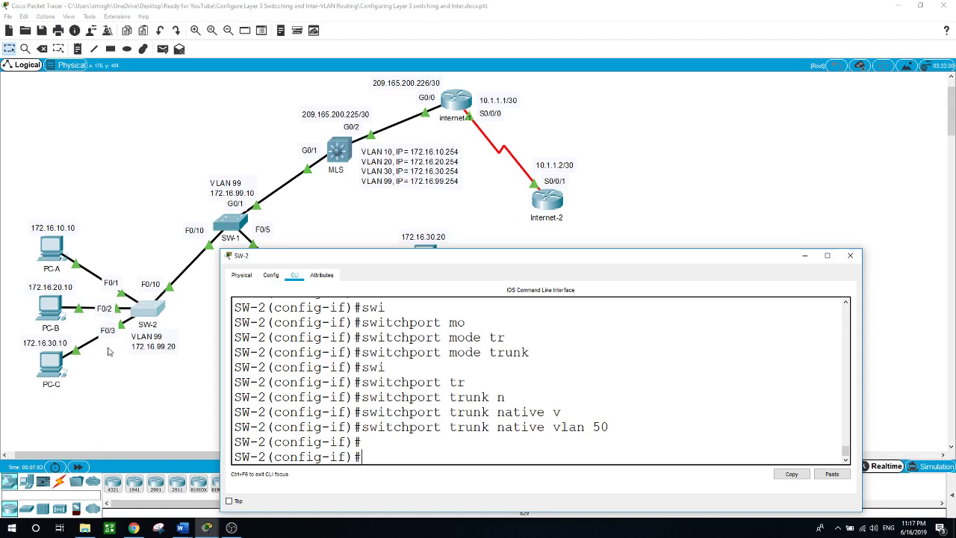
Step: Set interface F0/1 on SW-2, the port to PC-A, to access mode
click(142, 312)
text(exit)
key(Return)
text(int f)
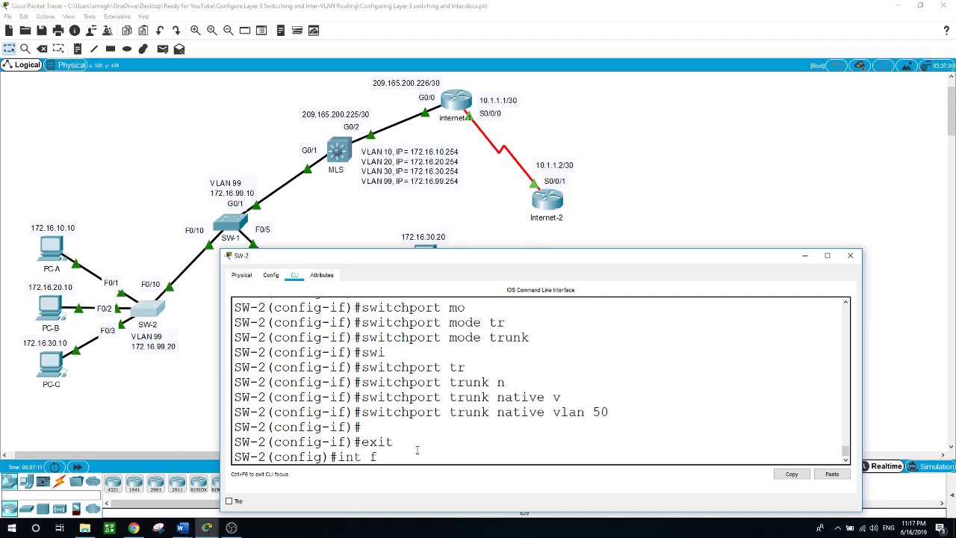
text(0/)
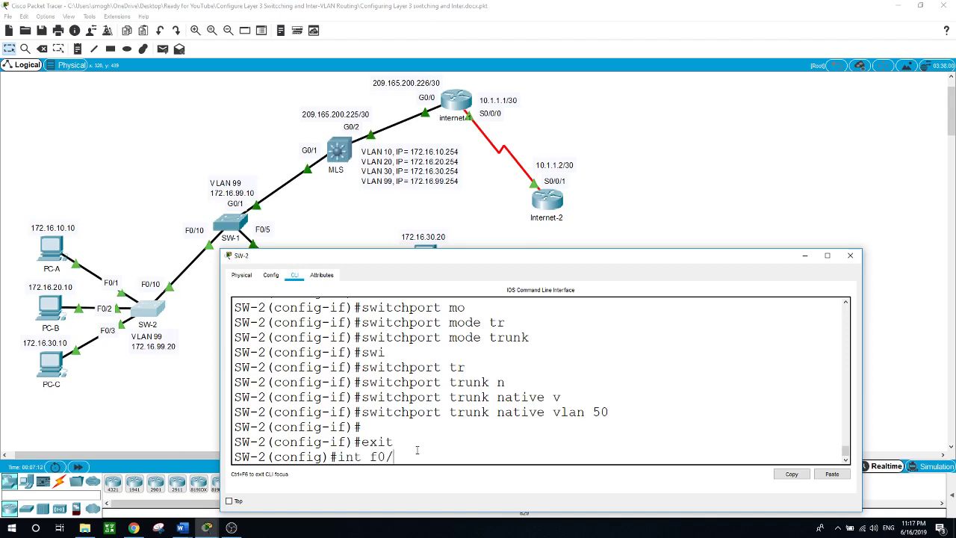
text(1)
key(Return)
text(swi)
key(Tab)
text(m)
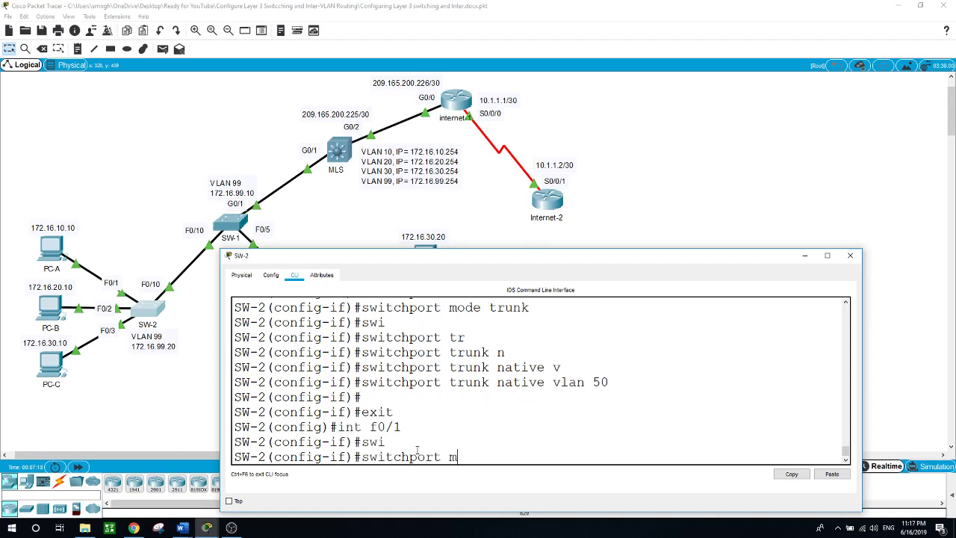
text(o)
key(Tab)
text(ac)
key(Tab)
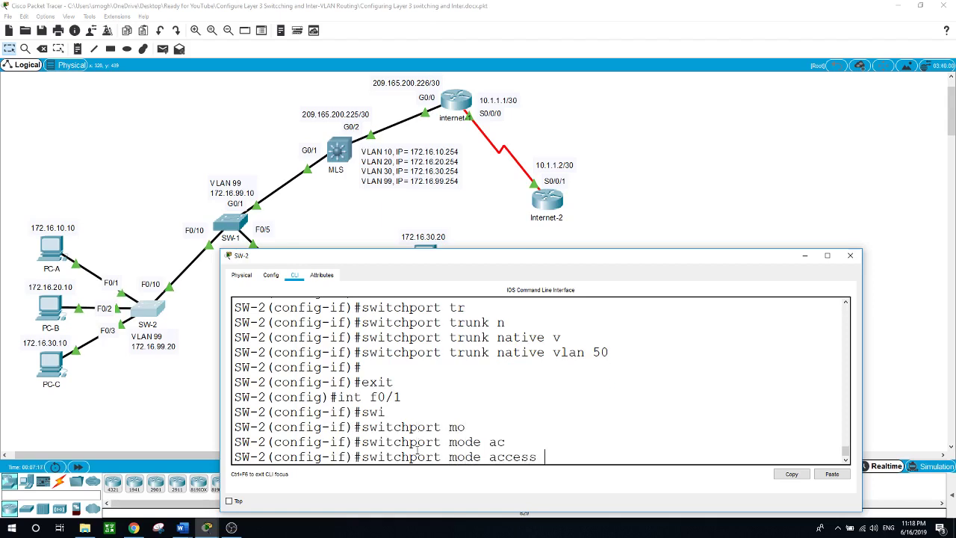
key(Return)
Step: Assign SW-2's F0/1 interface to access VLAN 10
text(s)
key(Tab)
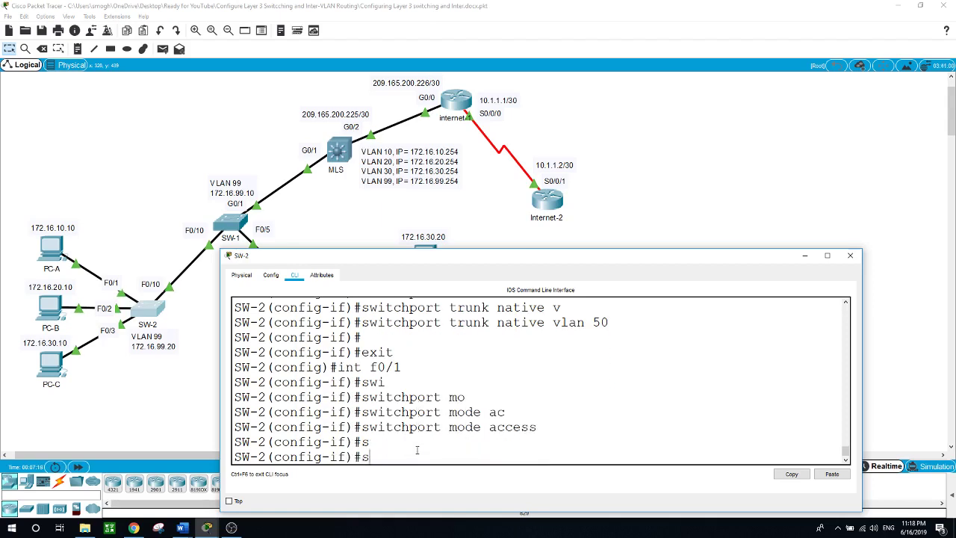
text(w)
key(Tab)
text(ac)
key(Tab)
text(v)
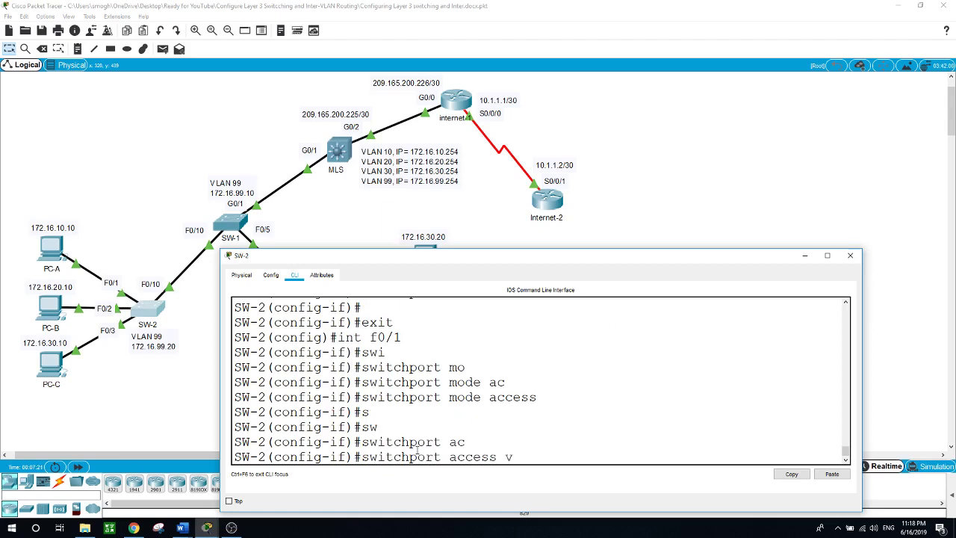
key(Tab)
text(10)
key(Return)
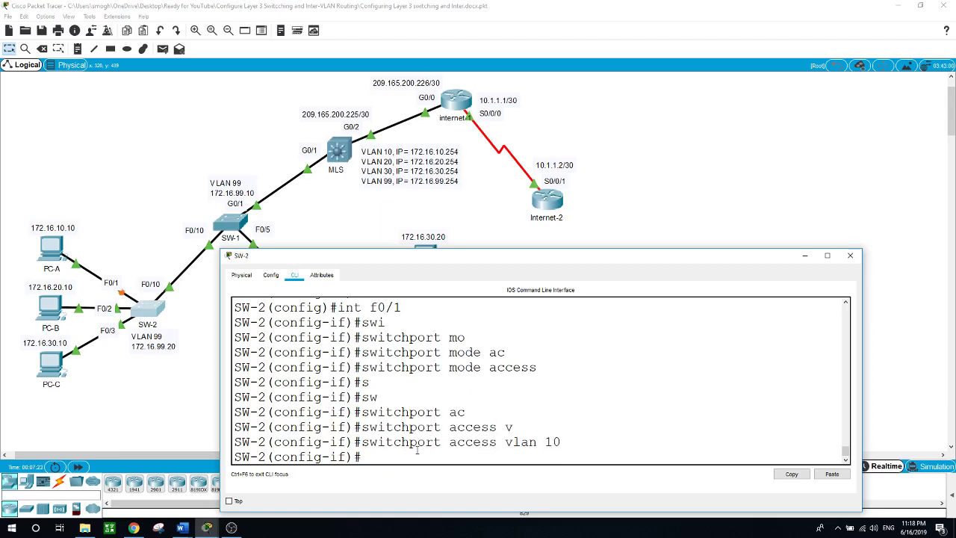
Step: Set interface F0/2 on SW-2, the port to PC-B, to access mode
text(int f0/2)
key(Return)
text(swi)
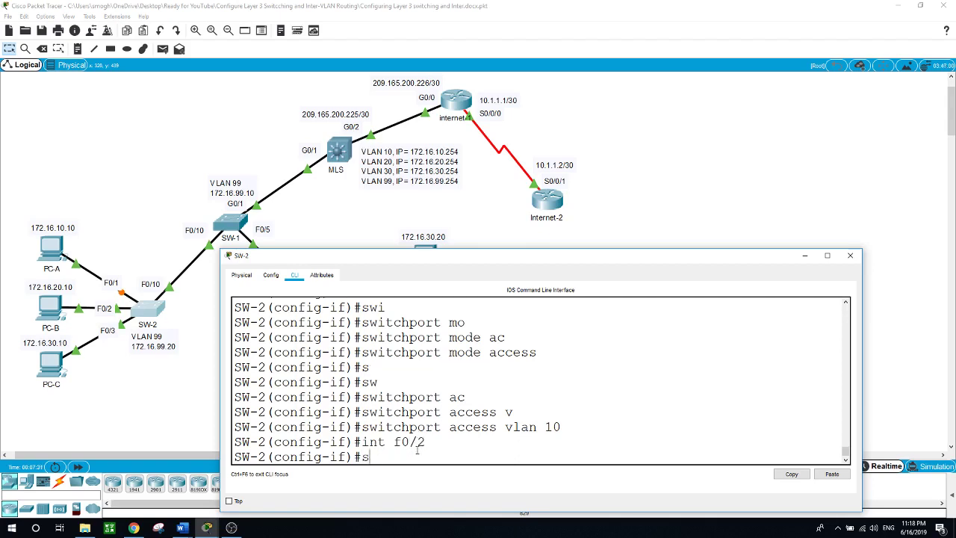
key(Tab)
text(mod)
key(Tab)
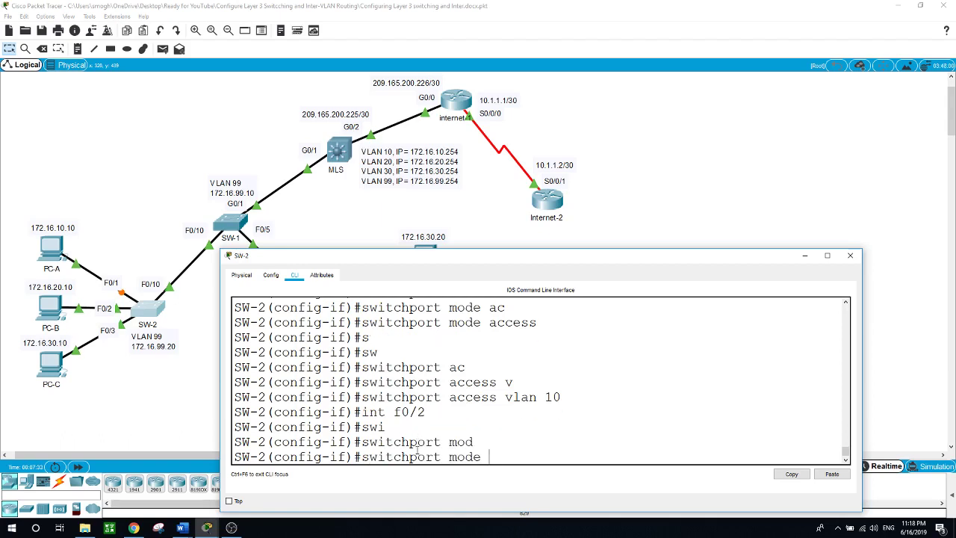
text(acc)
key(Tab)
key(Return)
Step: Assign SW-2's F0/2 interface to access VLAN 20
text(swi)
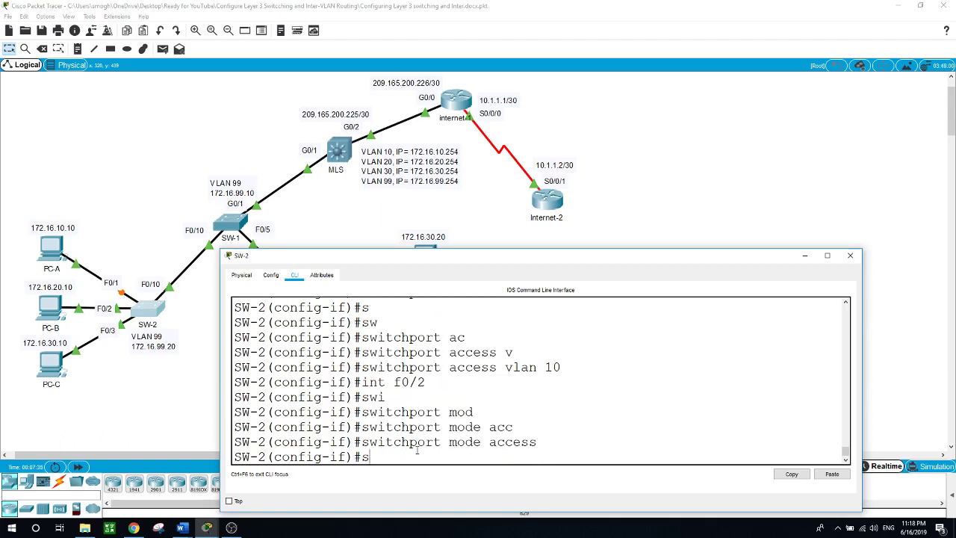
key(Tab)
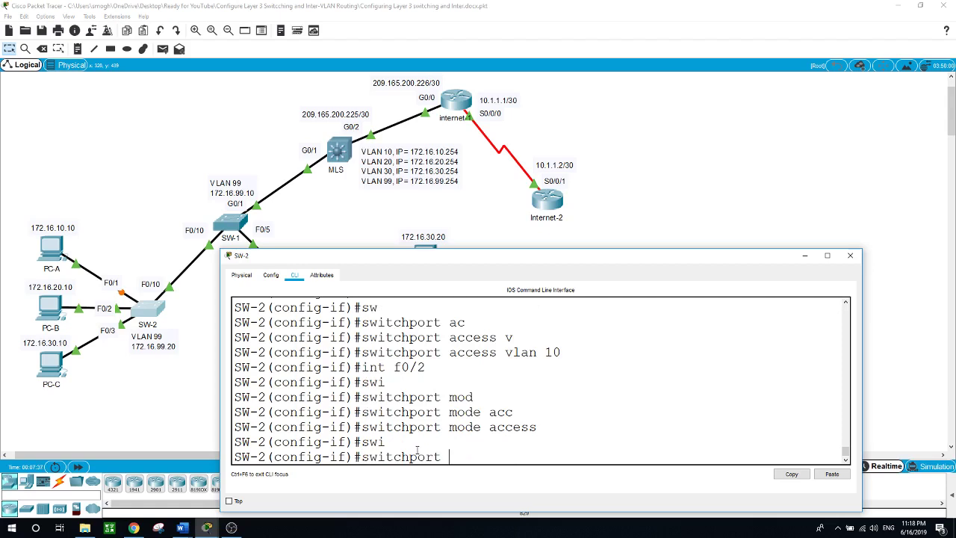
text(ac)
key(Tab)
text(v)
key(Tab)
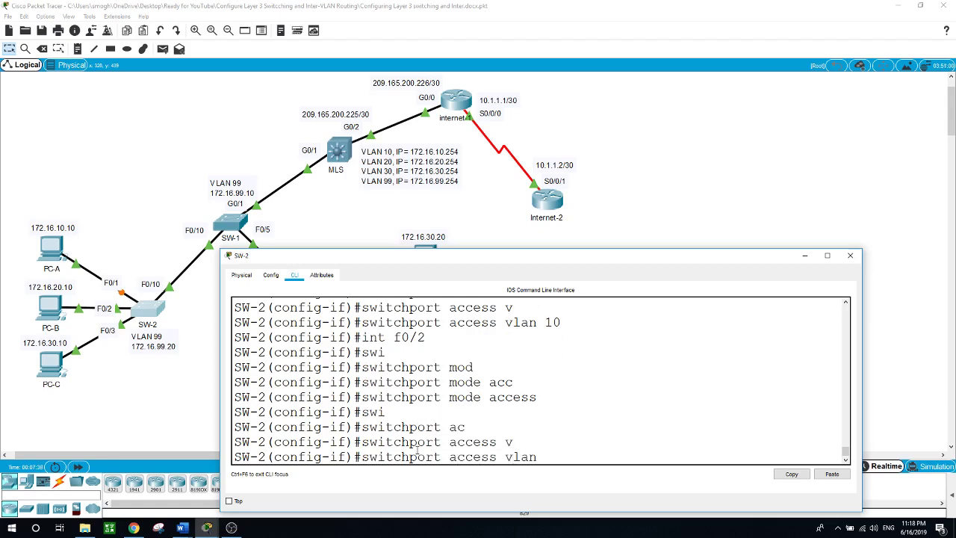
text(20)
key(Return)
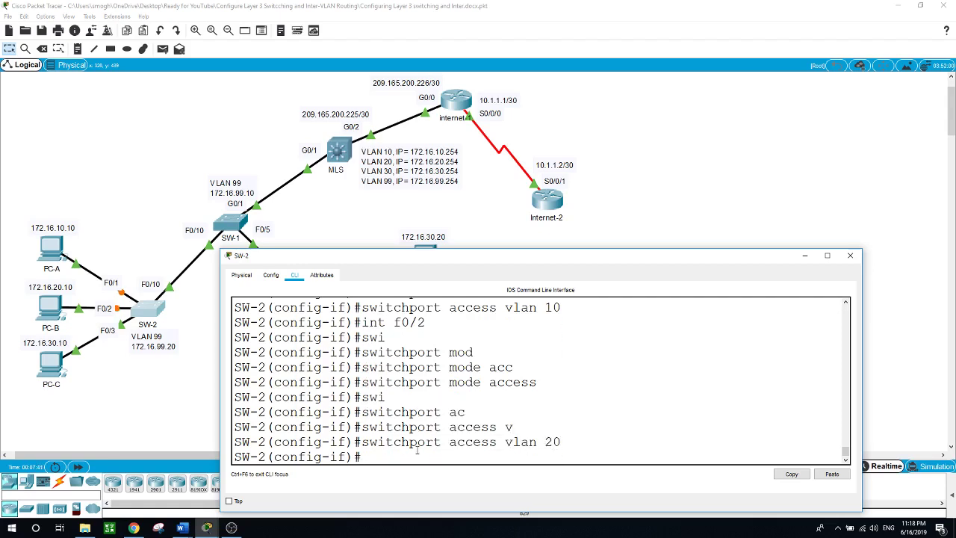
Step: Set interface F0/3 on SW-2, the port to PC-C, to access mode
text(int f0/3)
key(Return)
text(swi)
key(Tab)
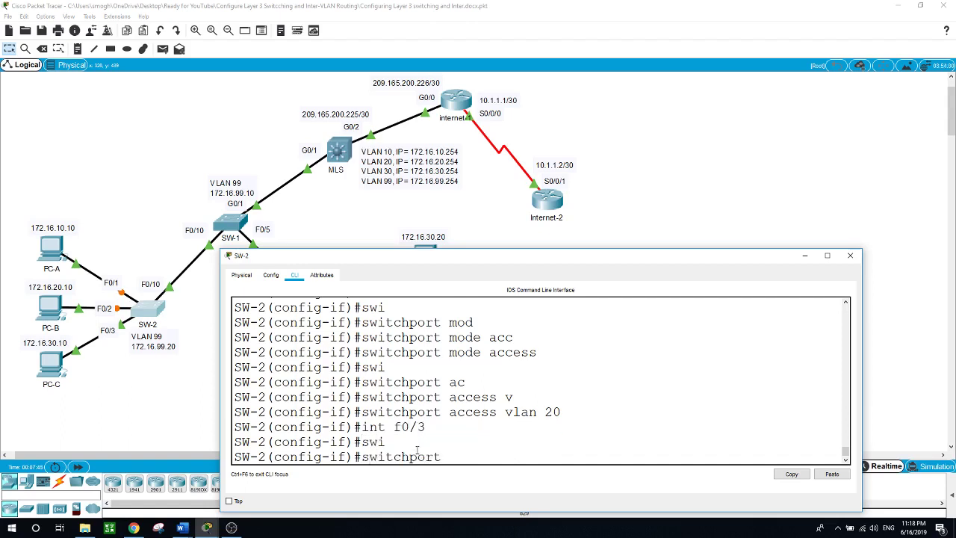
text(mo)
key(Tab)
text(ac)
key(Tab)
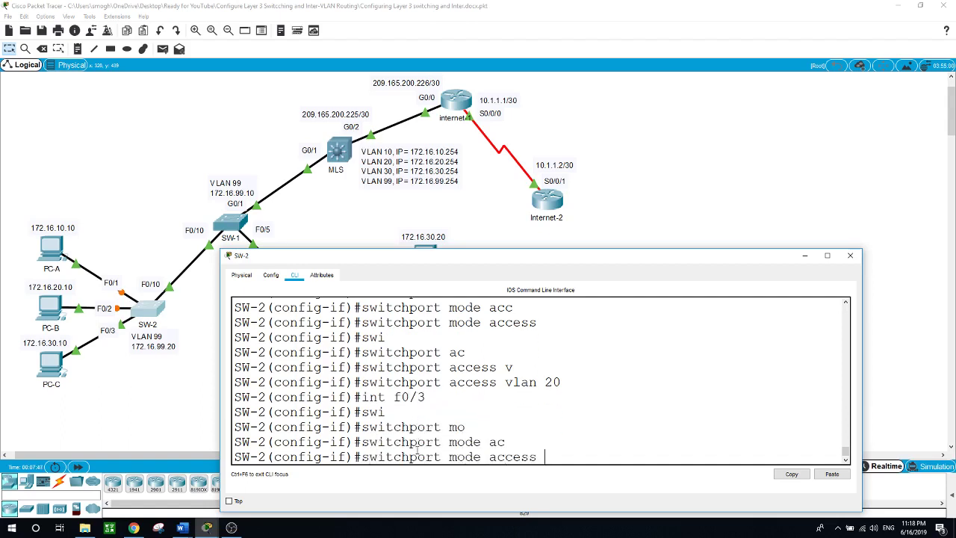
key(Return)
Step: Assign SW-2's F0/3 interface to access VLAN 30
text(swi)
key(Tab)
text(ac)
key(Tab)
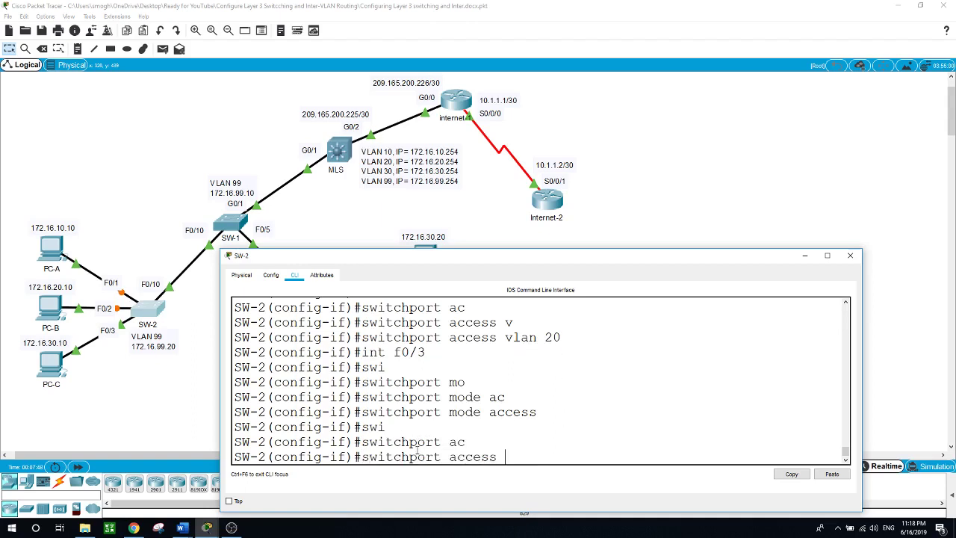
text(v)
key(Tab)
text(3)
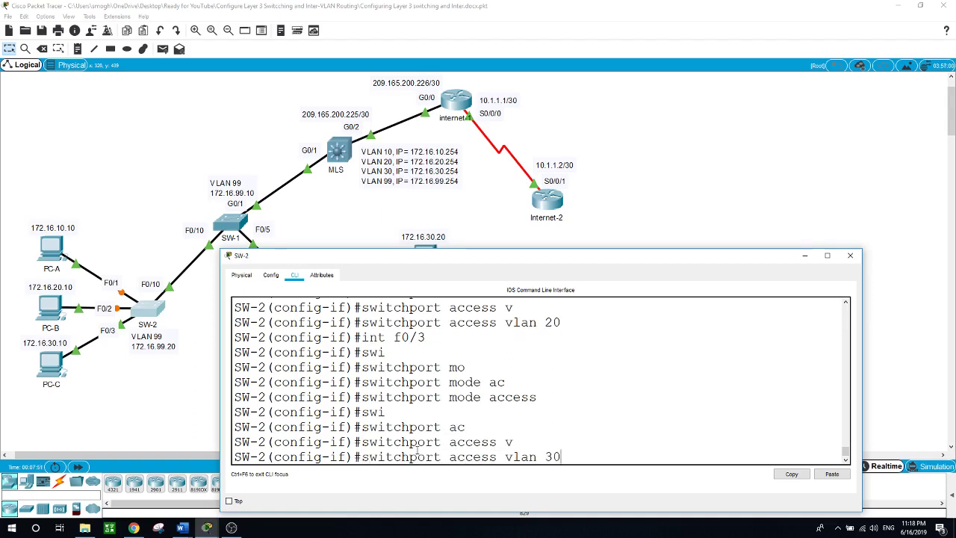
key(Return)
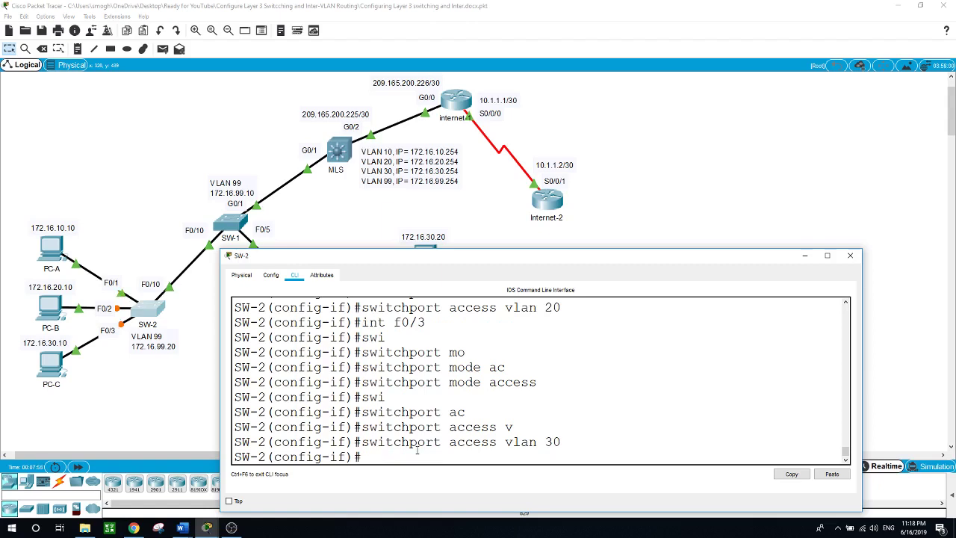
Step: Open the command line of switch SW-3 and move its window clear of the switch in the topology
click(191, 408)
click(331, 314)
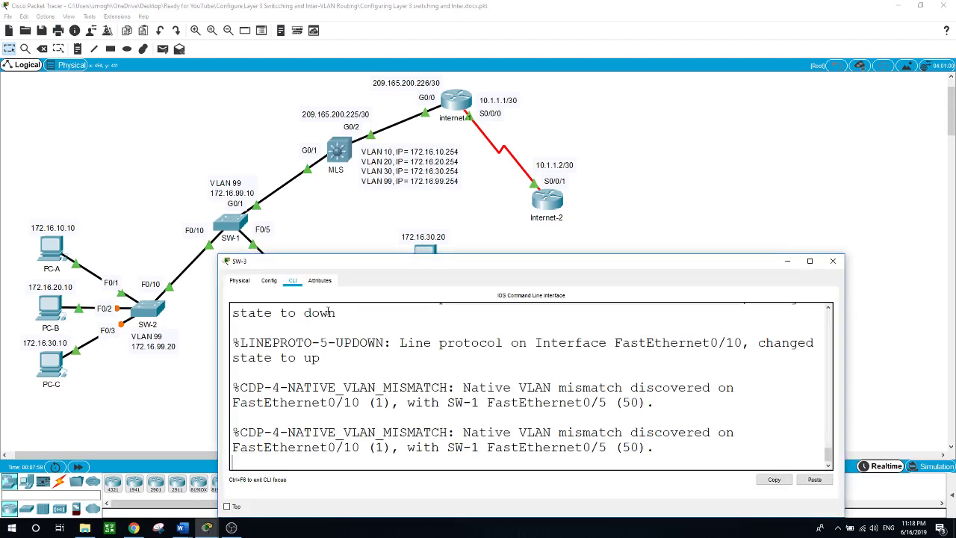
drag(443, 260, 605, 191)
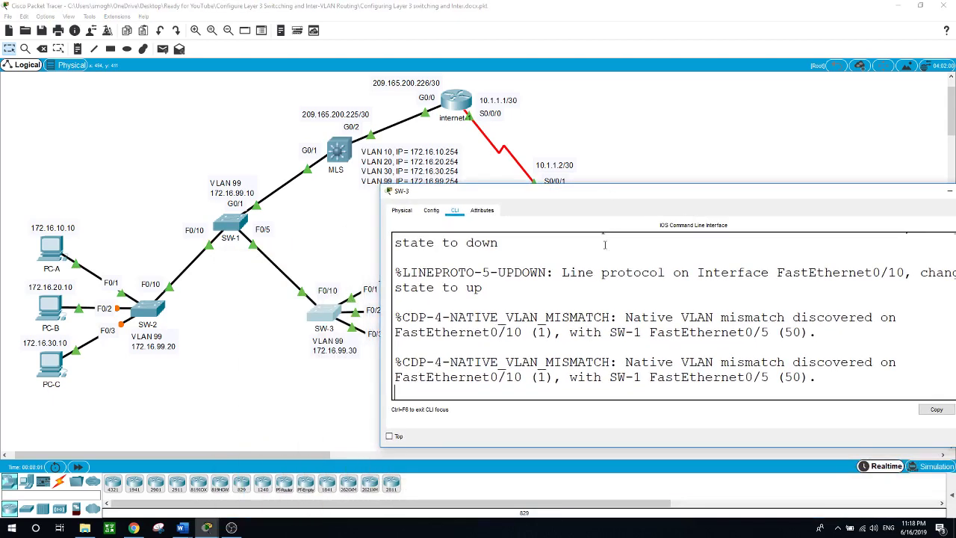
key(Return)
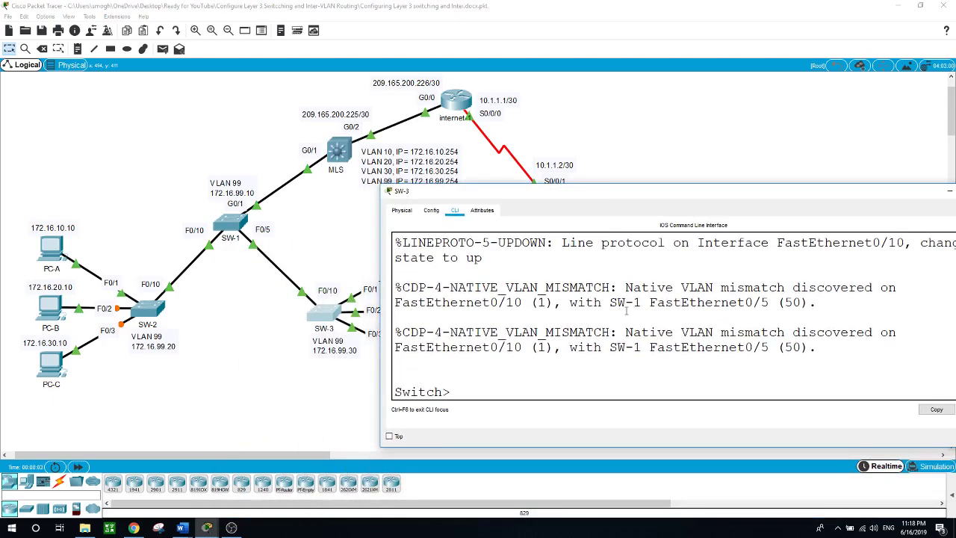
Step: Enter global configuration mode on the switch and set its hostname to SW-3
text(en)
key(Return)
text(conf)
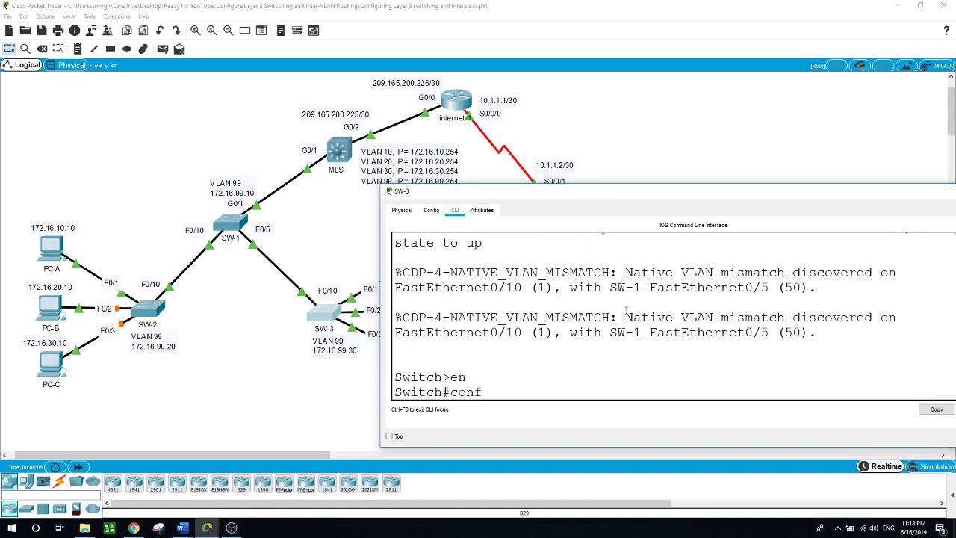
text( t)
key(Return)
text(hostname S)
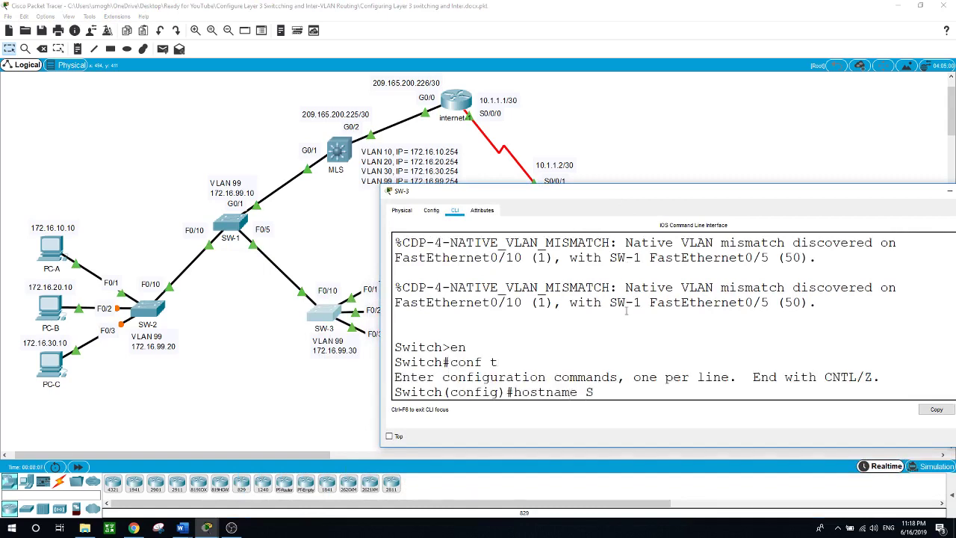
text(W-3)
key(Return)
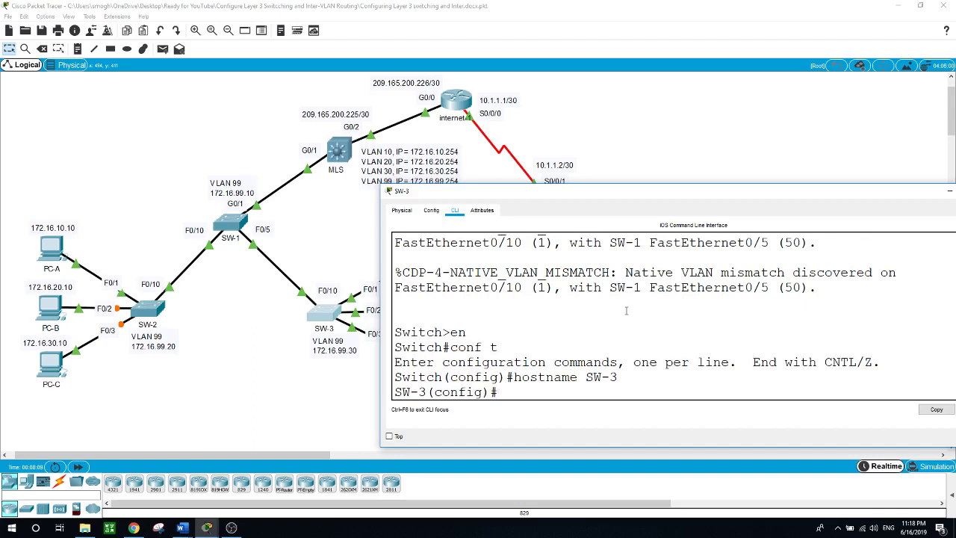
Step: Create VLAN 99 and its VLAN interface on SW-3
text(vlan 99)
key(Return)
text(int )
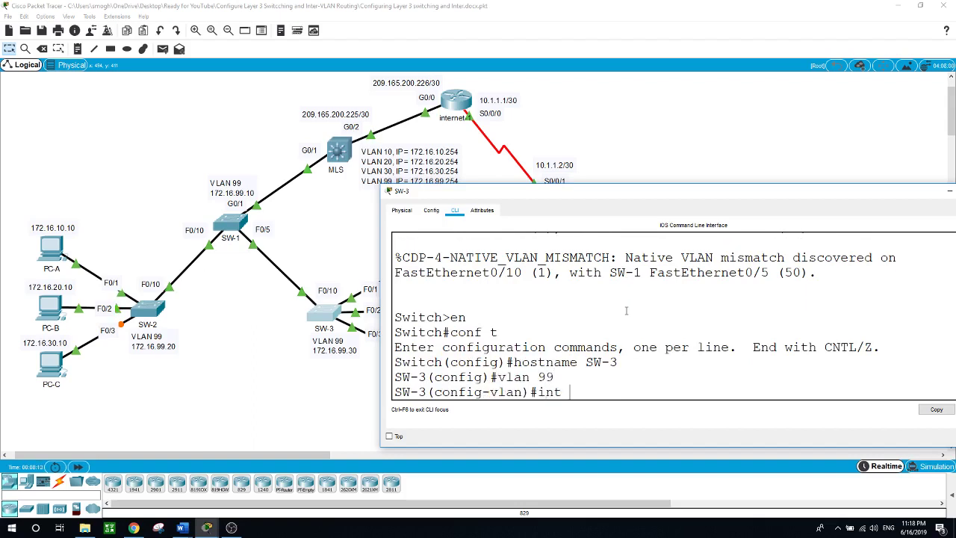
text(vlan 99)
key(Return)
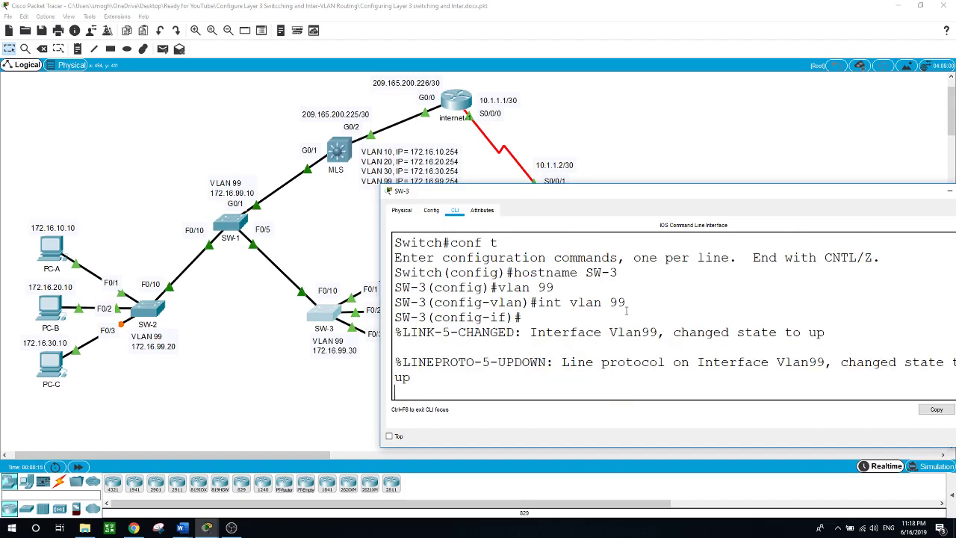
key(Return)
Step: Give SW-3's VLAN 99 interface the IP address 172.16.99.30 with mask 255.255.255.0 and enable it
text(ip a)
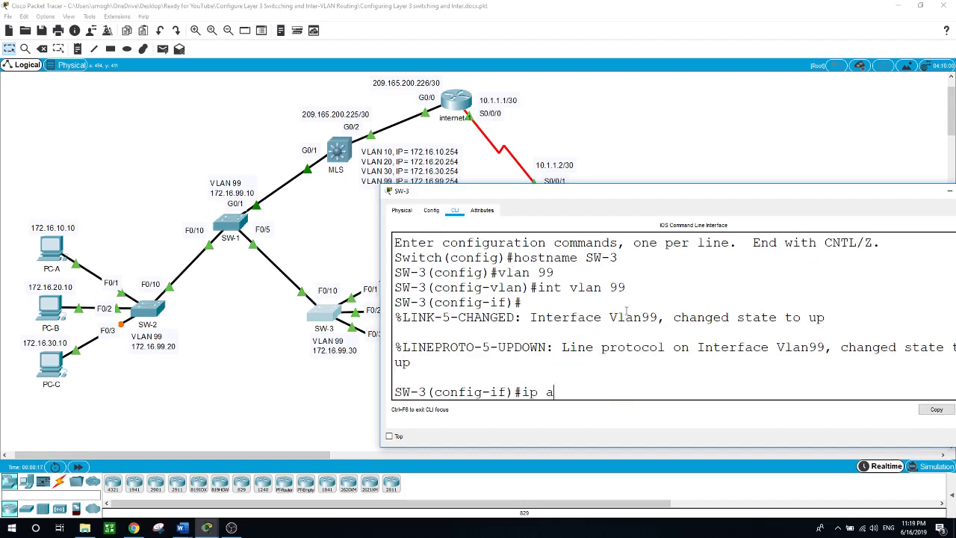
text(ddress)
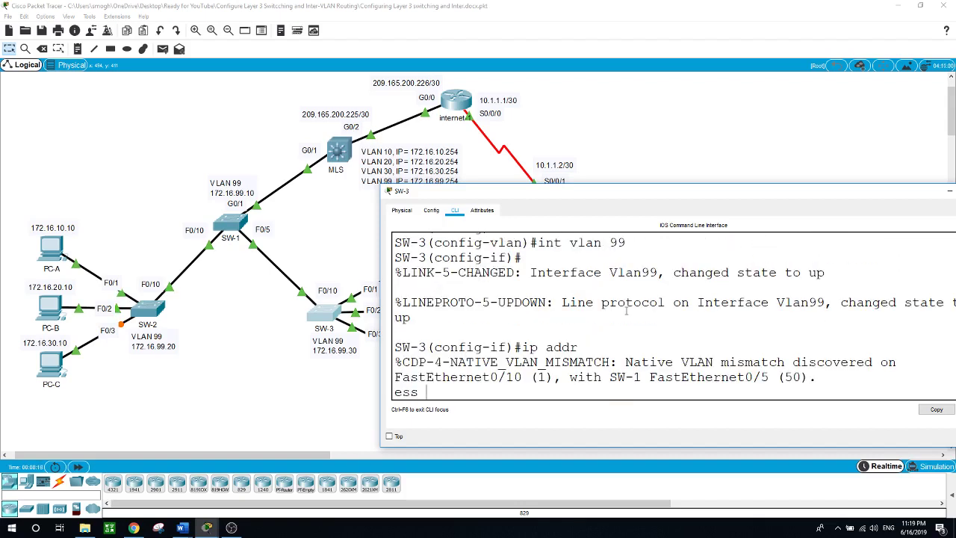
text( 172.16.99.30 255)
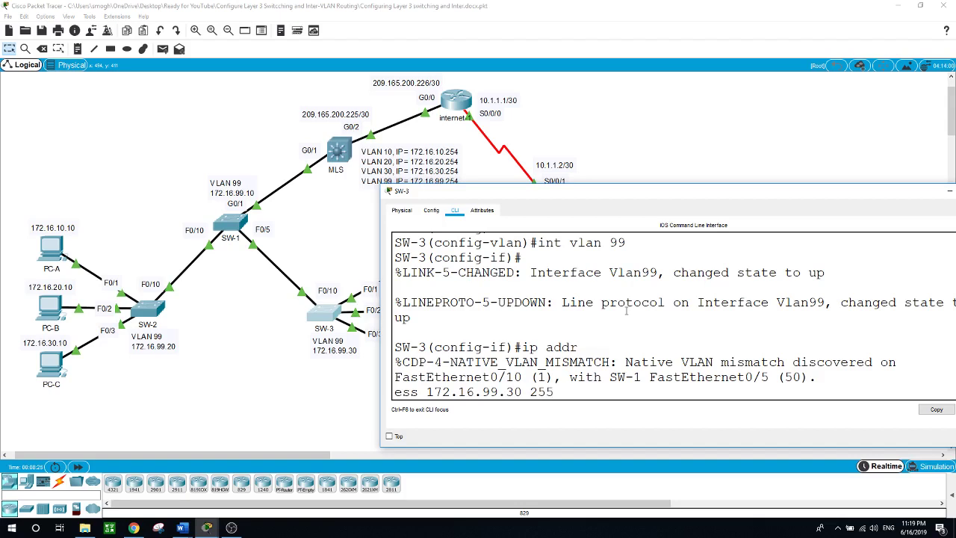
text(.255.255.0)
key(Return)
text(no shut)
key(Return)
key(Return)
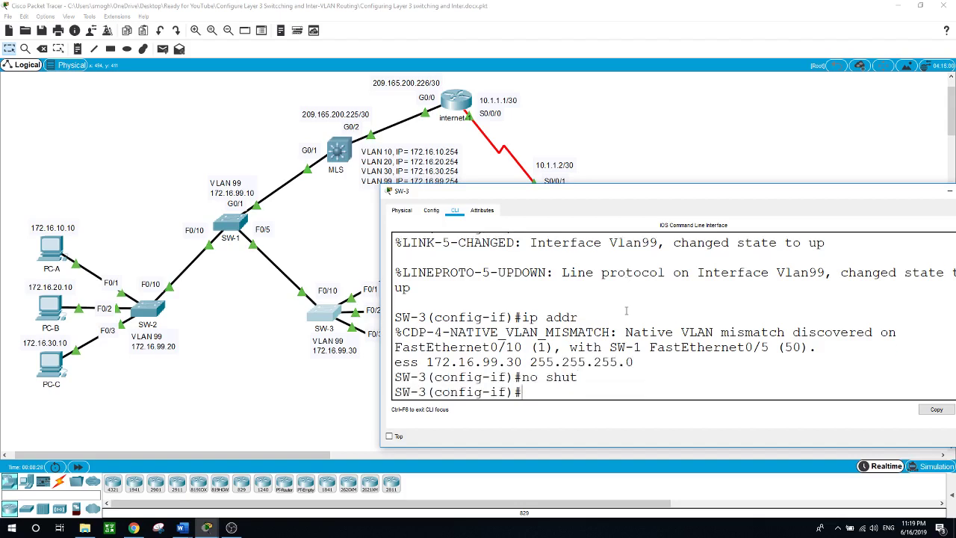
text(exit)
key(Return)
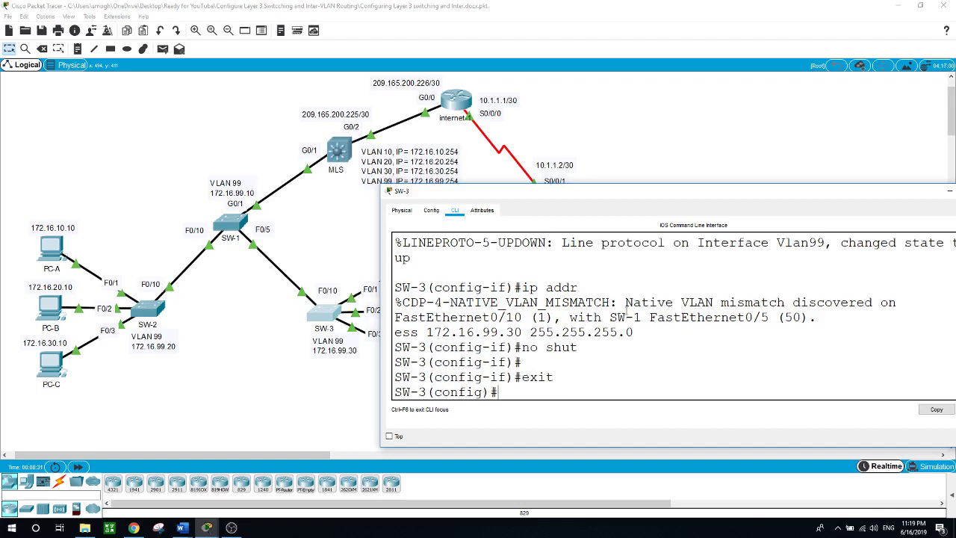
Step: Create VLAN 10 and its VLAN interface on SW-3
text(vlan 10)
key(Return)
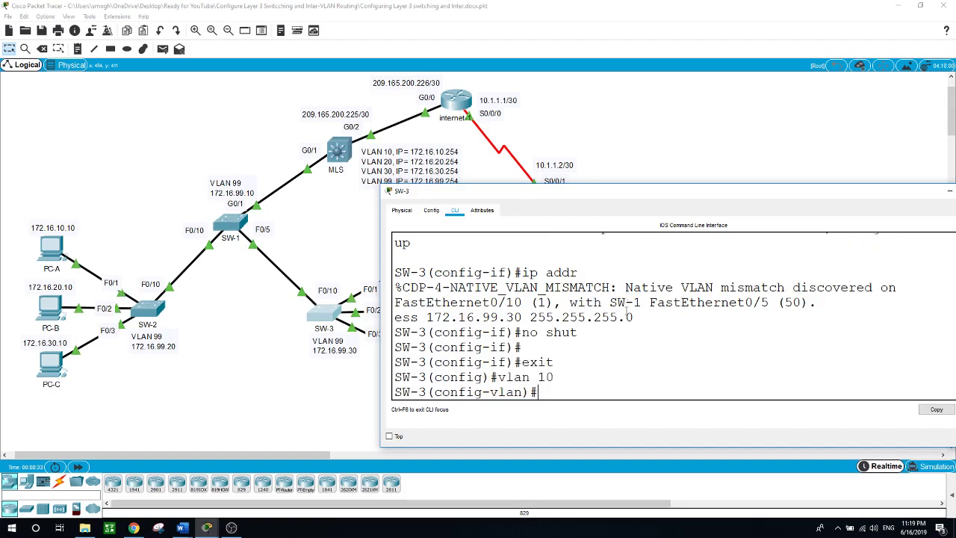
text(int vlan 10)
key(Return)
key(Return)
Step: Create VLAN 20 and its VLAN interface on SW-3
text(vla)
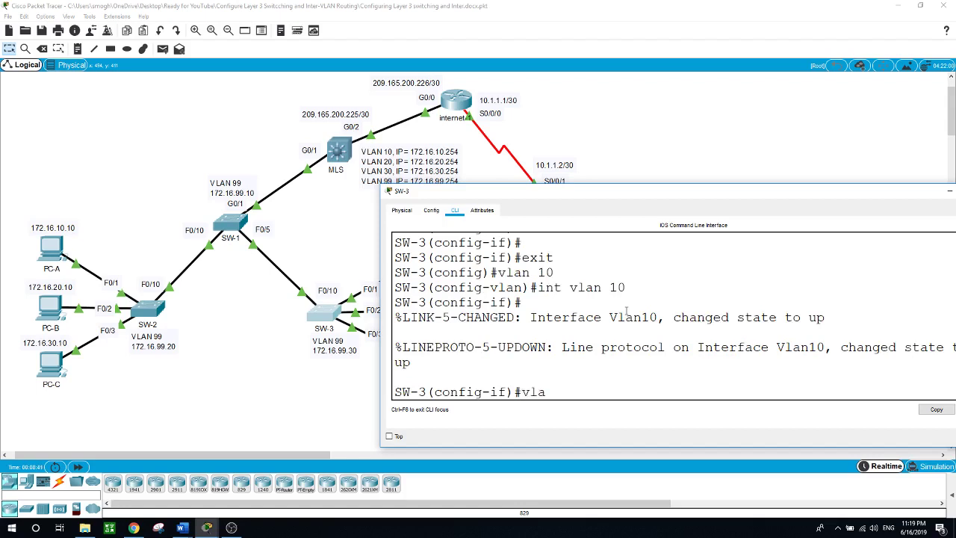
text(n 20)
key(Return)
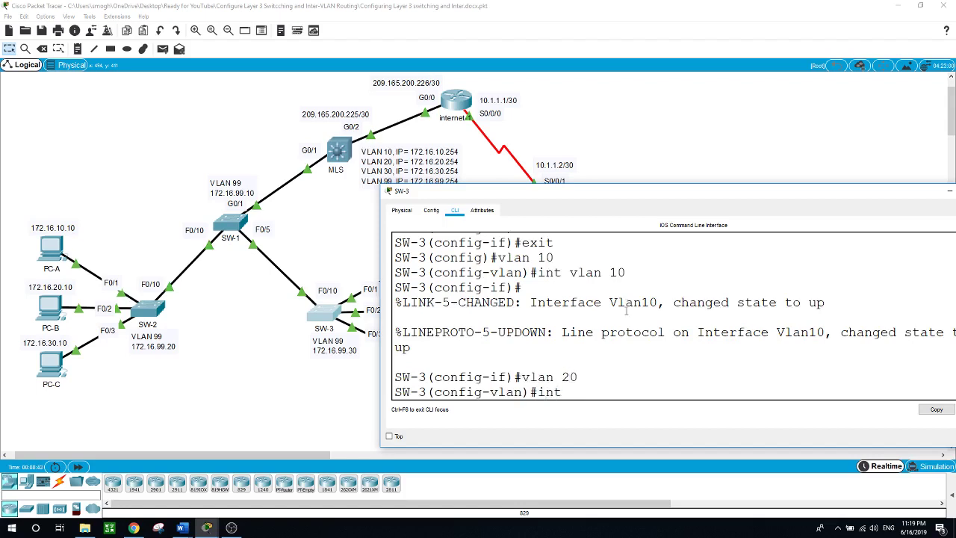
text(int vlan 20)
key(Return)
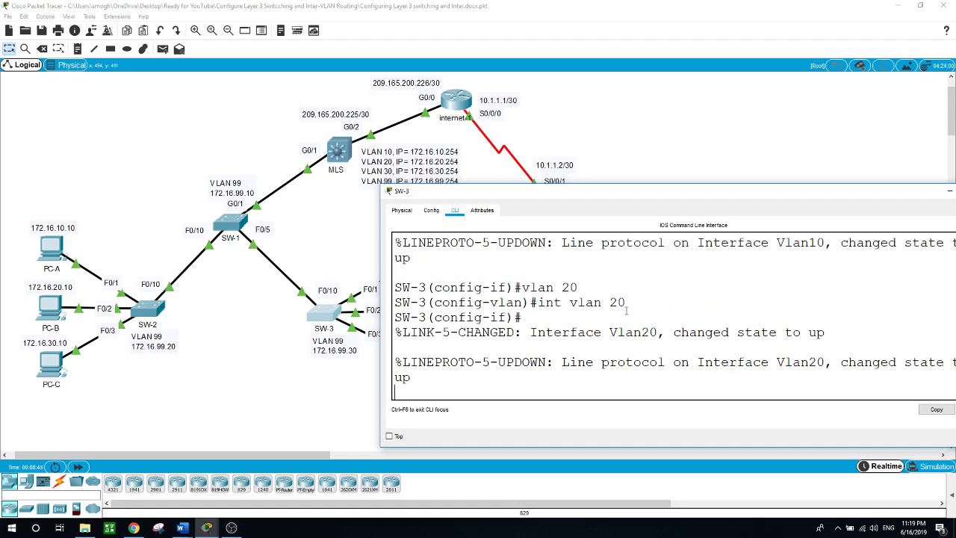
Step: Create VLAN 30 and its VLAN interface on SW-3
key(Return)
text(vlan )
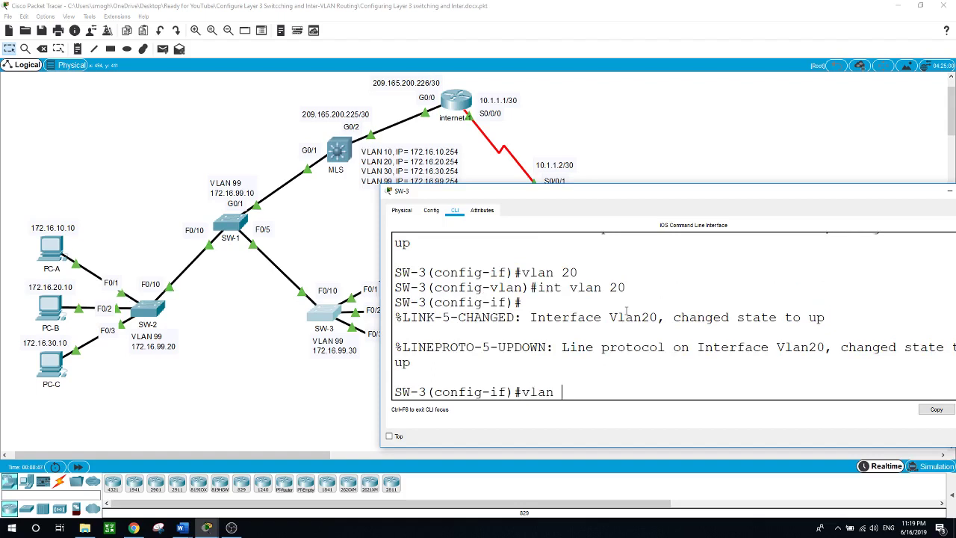
text(30)
key(Return)
text(int vla)
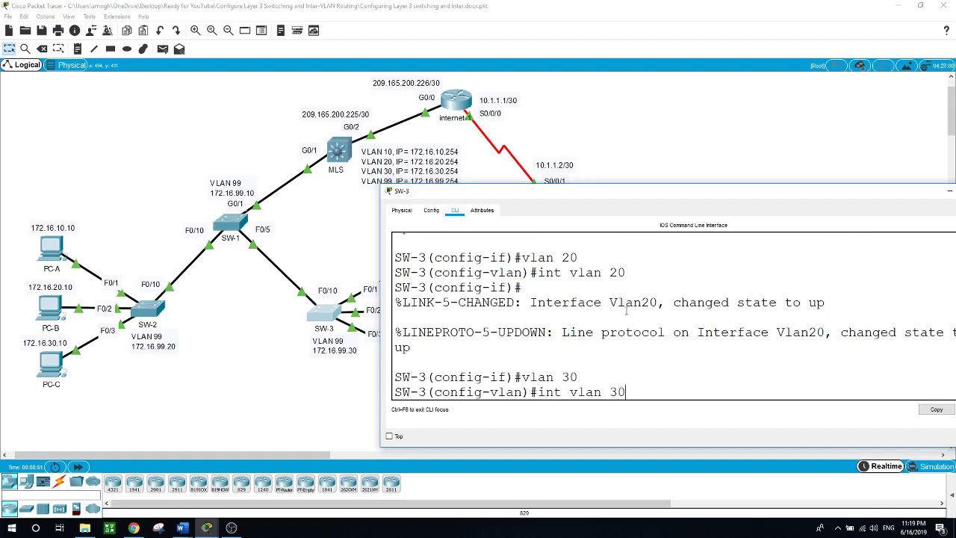
text(n 30)
key(Return)
key(Return)
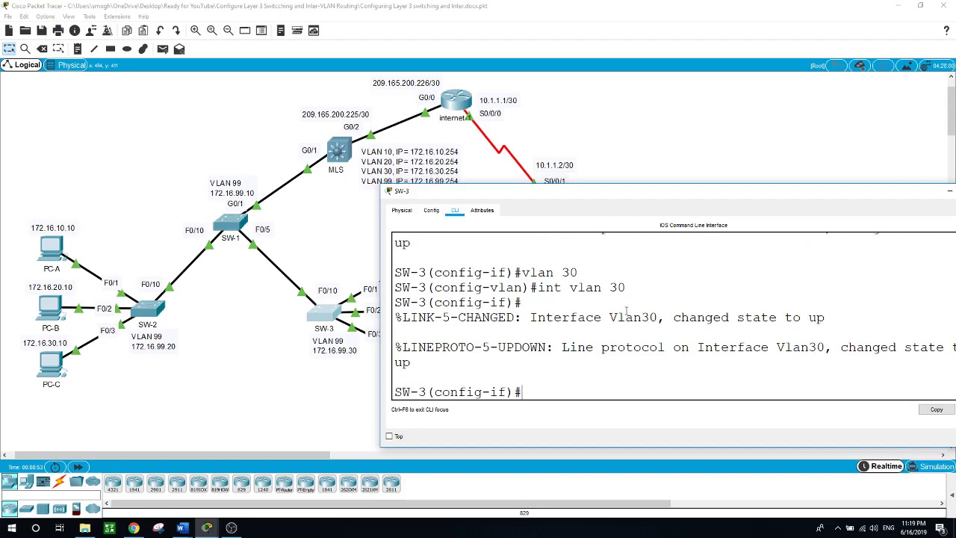
click(217, 382)
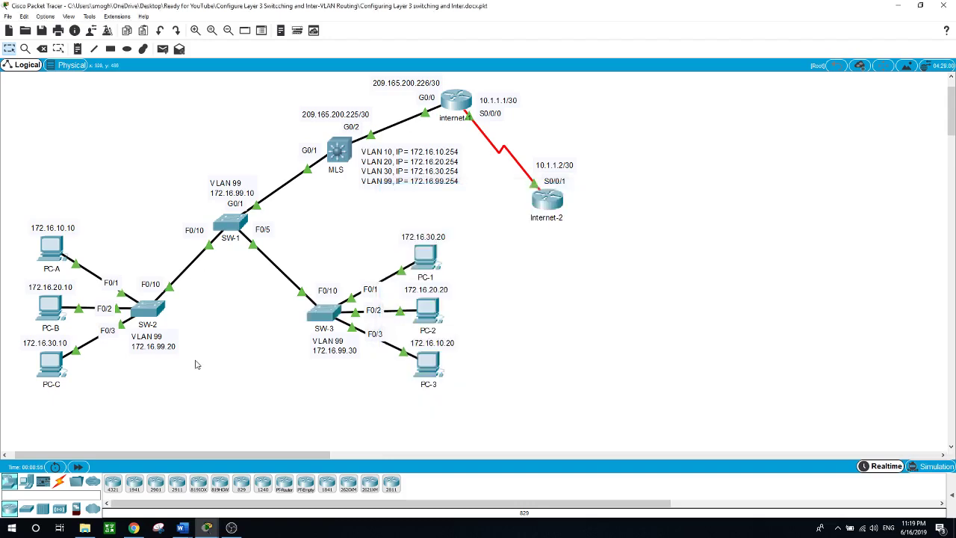
Step: Return to global configuration on SW-2 and set its default gateway to 172.16.99.254
click(149, 314)
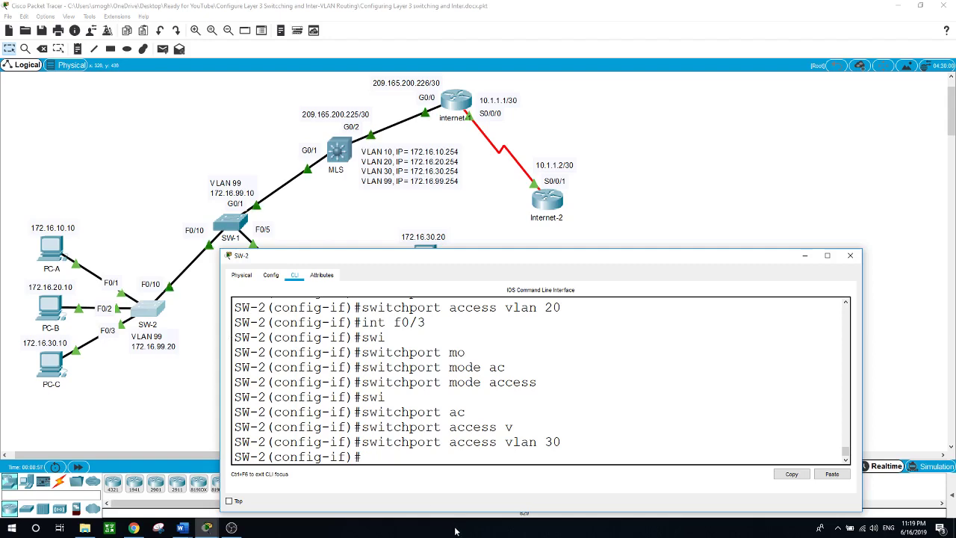
drag(422, 256, 466, 249)
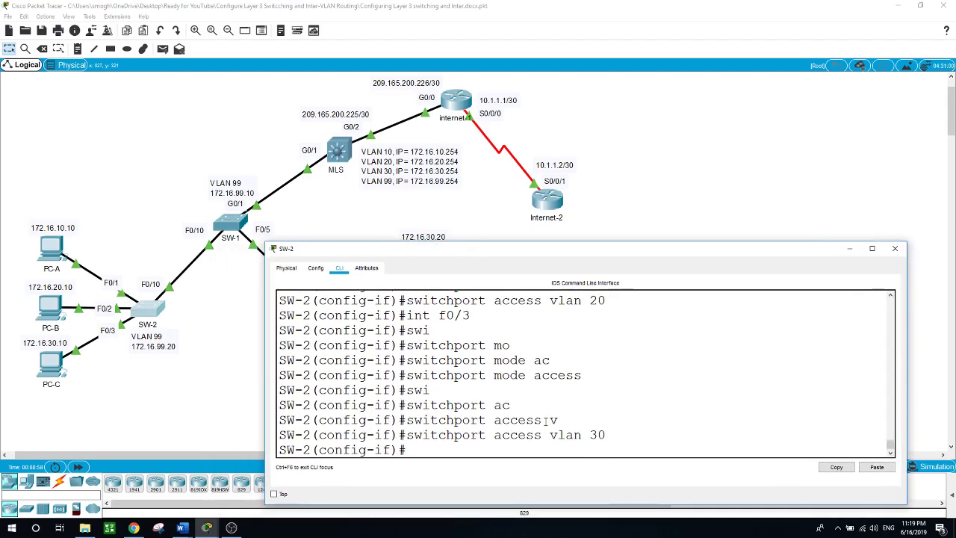
text(exit)
key(Return)
text(ip de)
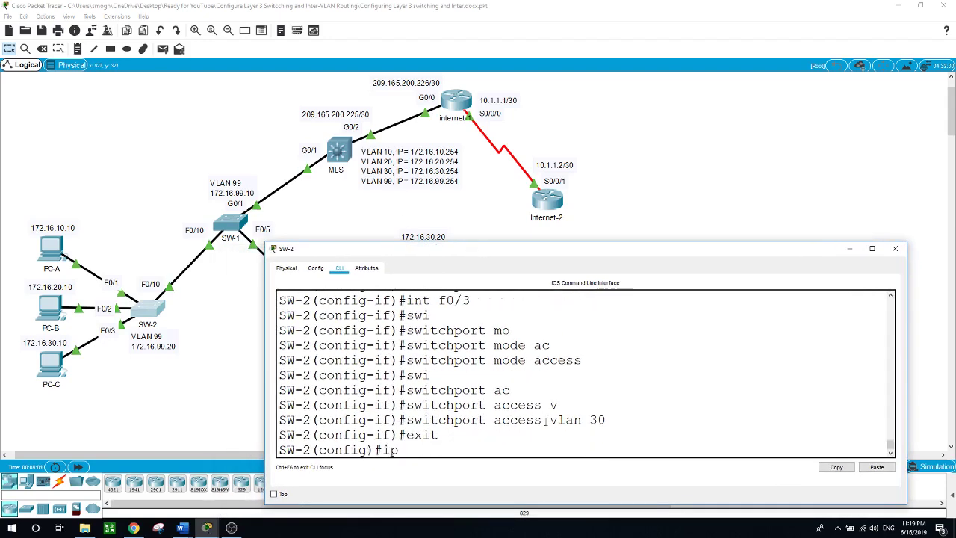
key(Tab)
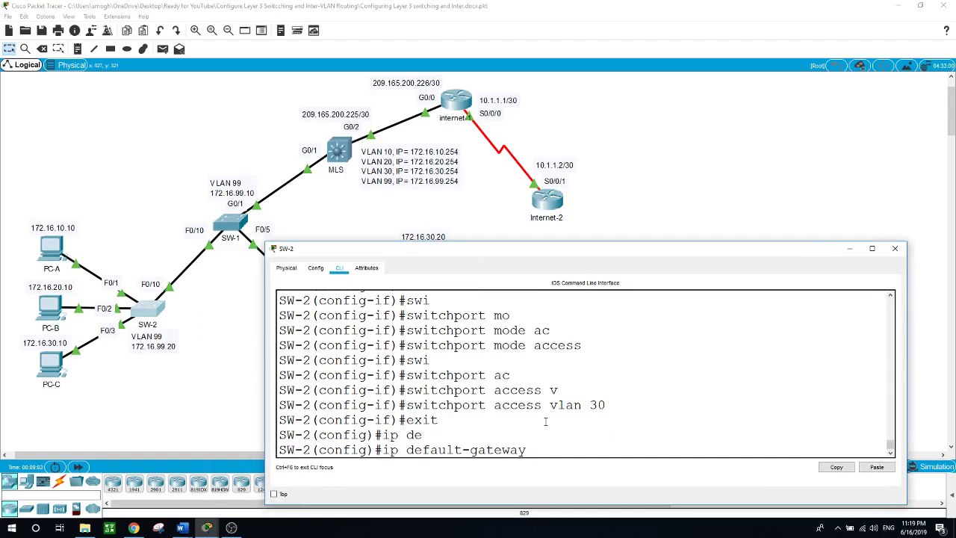
text(172.)
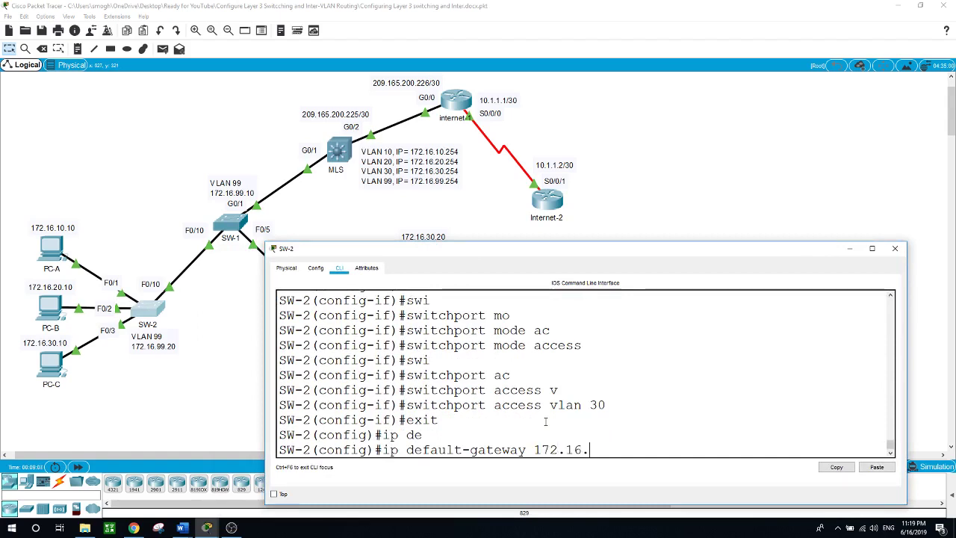
text(16.)
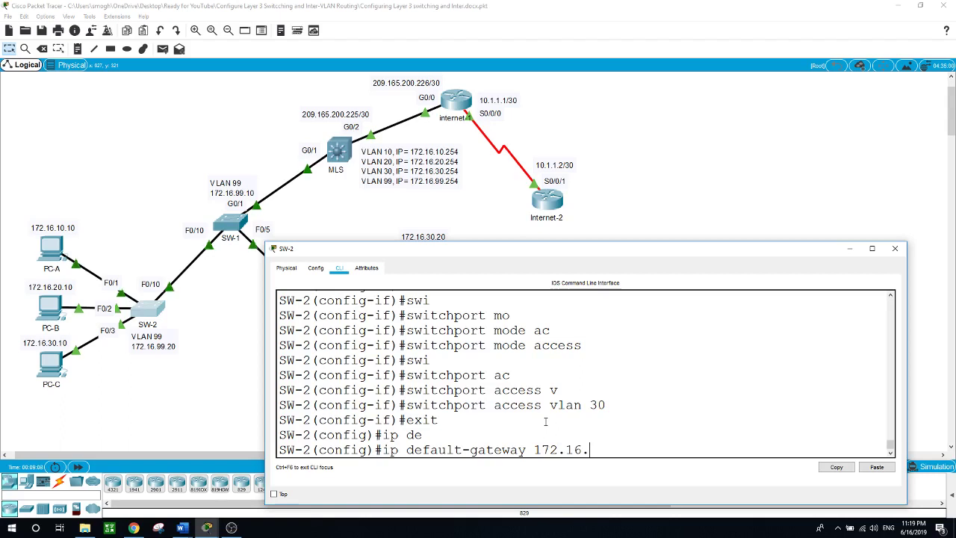
text(99.254)
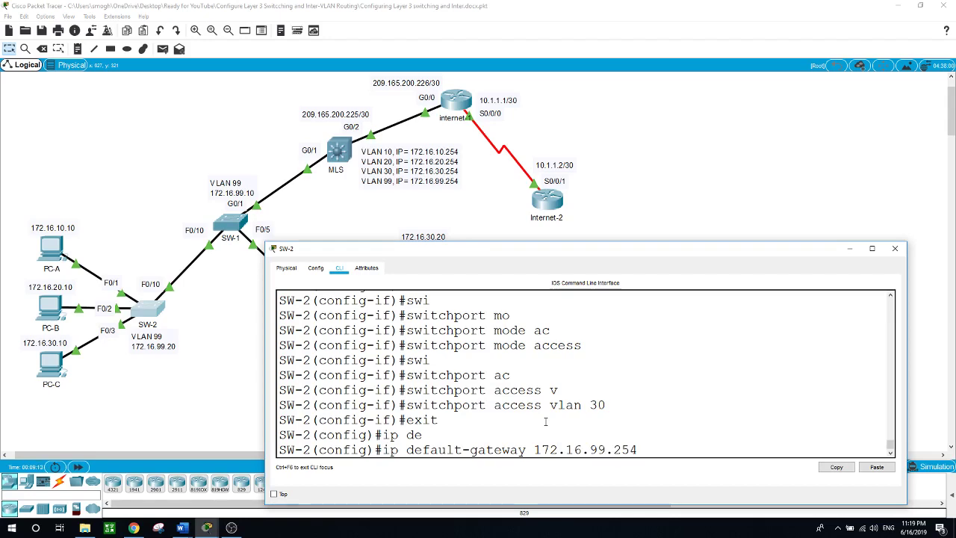
key(Return)
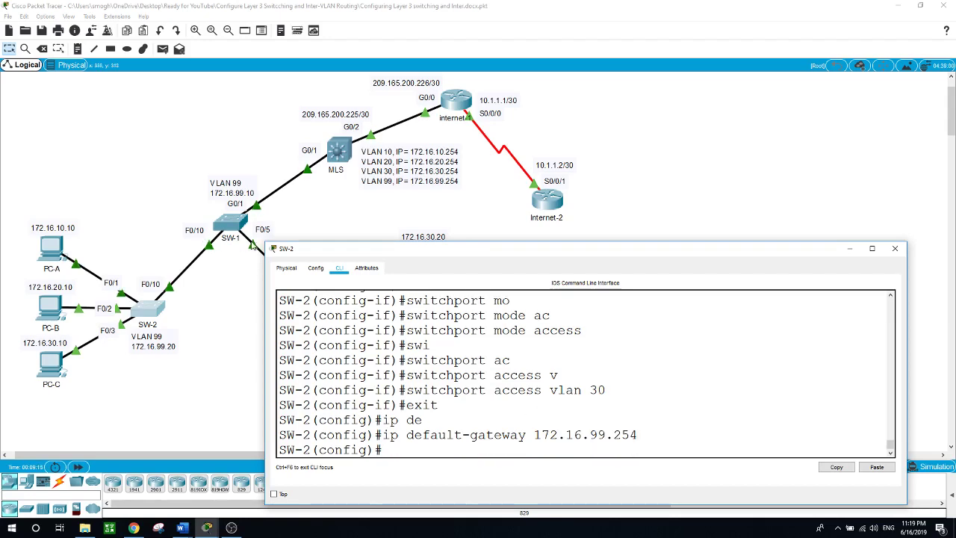
Step: Leave interface-range configuration on SW-1 and set its default gateway to 172.16.99.254
click(236, 224)
key(Return)
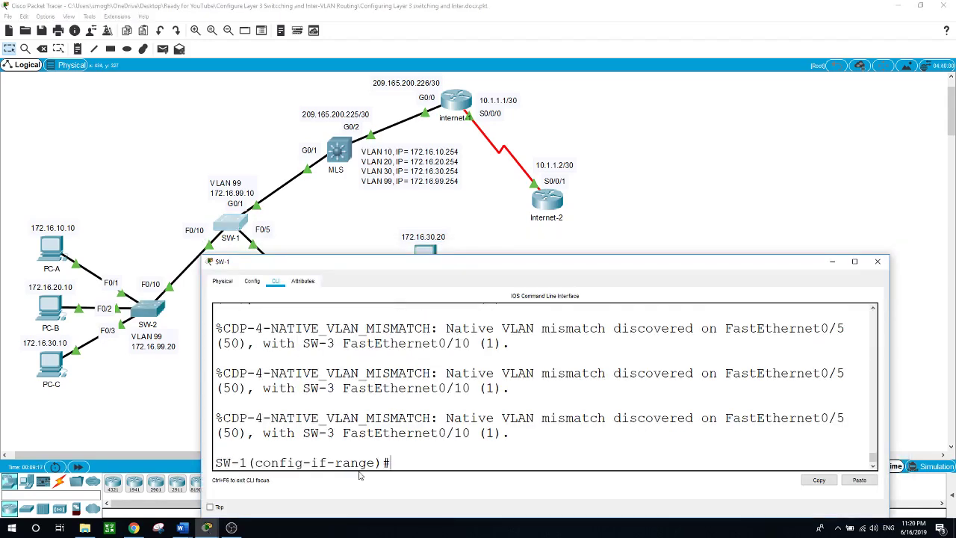
text(exit)
key(Return)
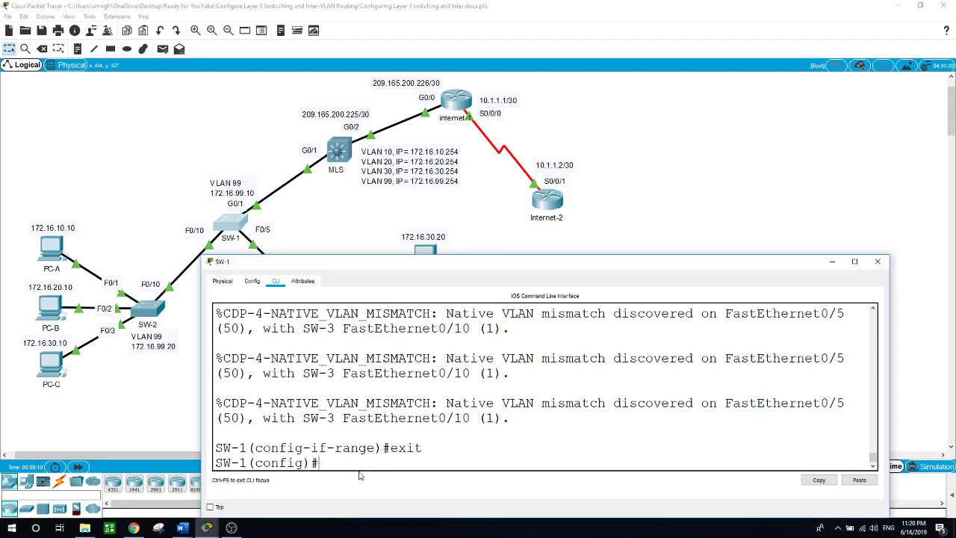
key(Return)
text(ip de)
key(Tab)
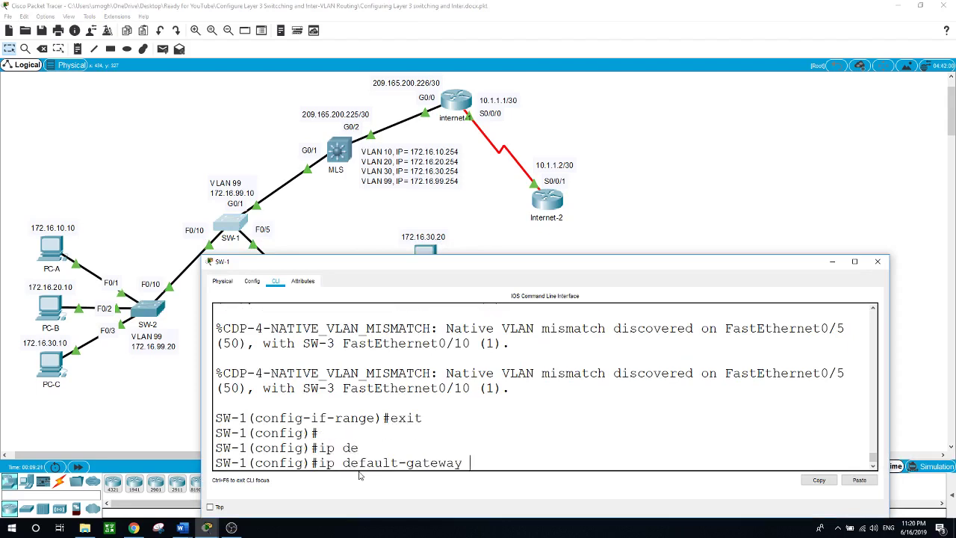
text(172.16.99.254)
key(Return)
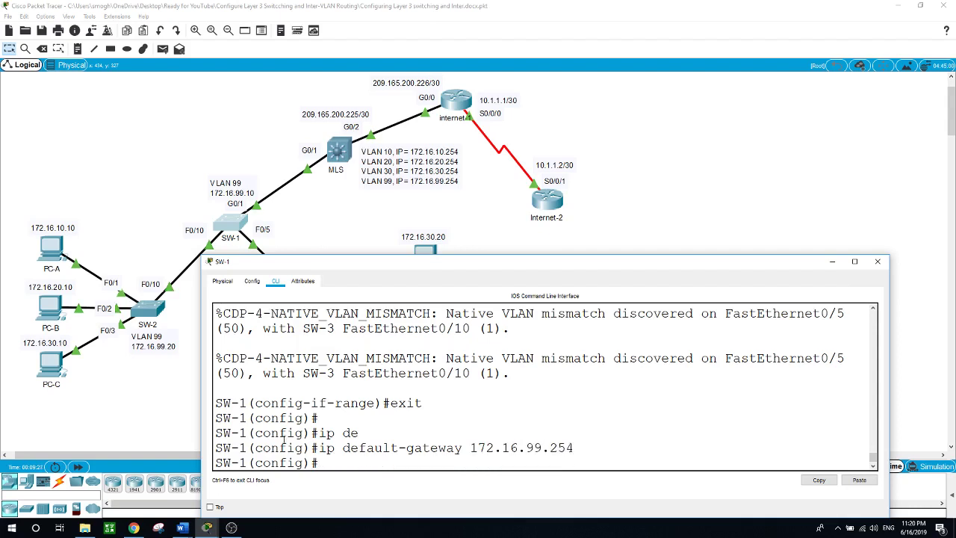
click(192, 401)
Step: Return to global configuration on SW-3 and set its default gateway to 172.16.99.254
click(323, 314)
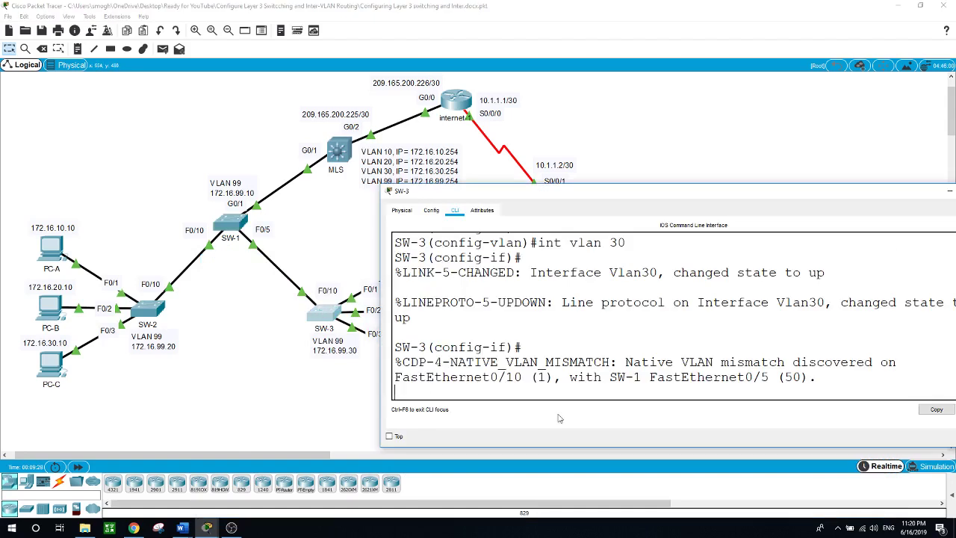
key(Return)
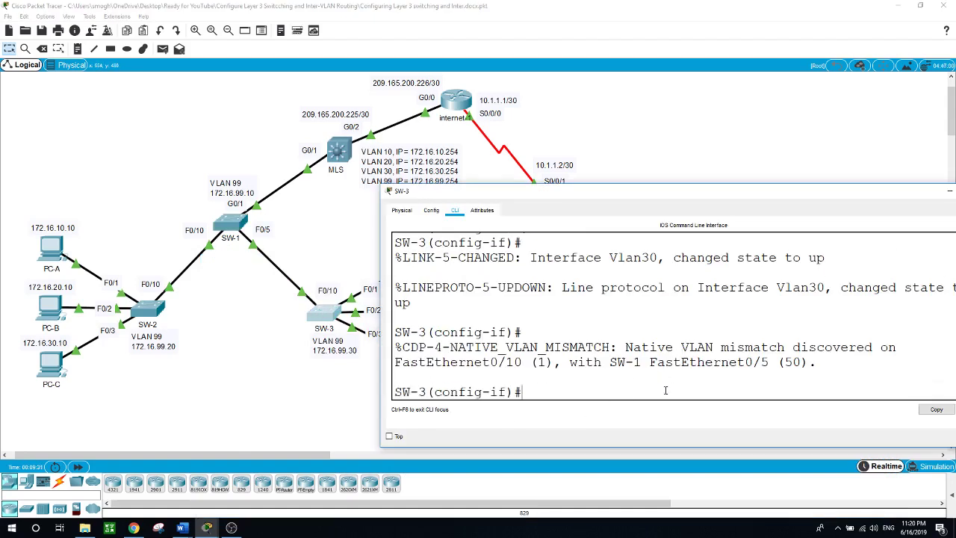
text(exit)
key(Return)
text(ip)
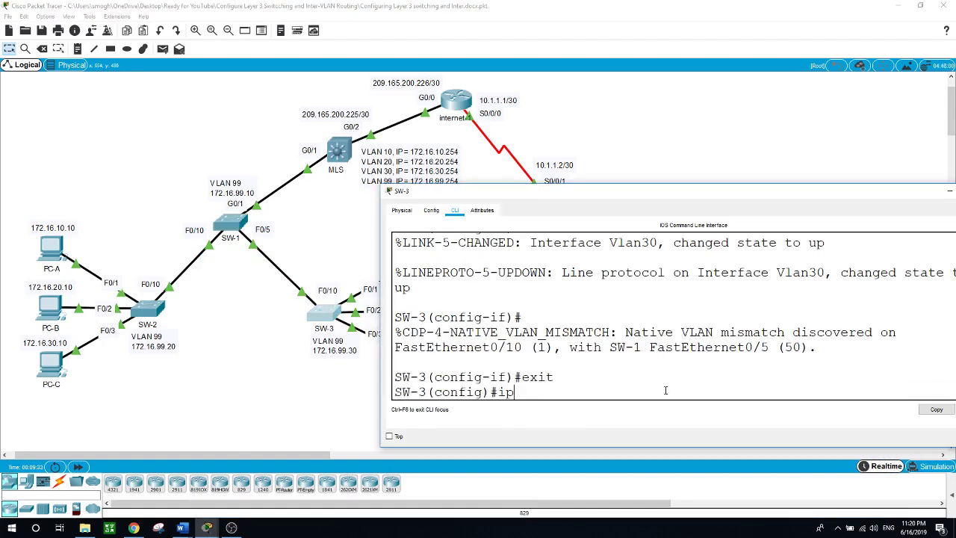
text( de)
key(Tab)
text(172)
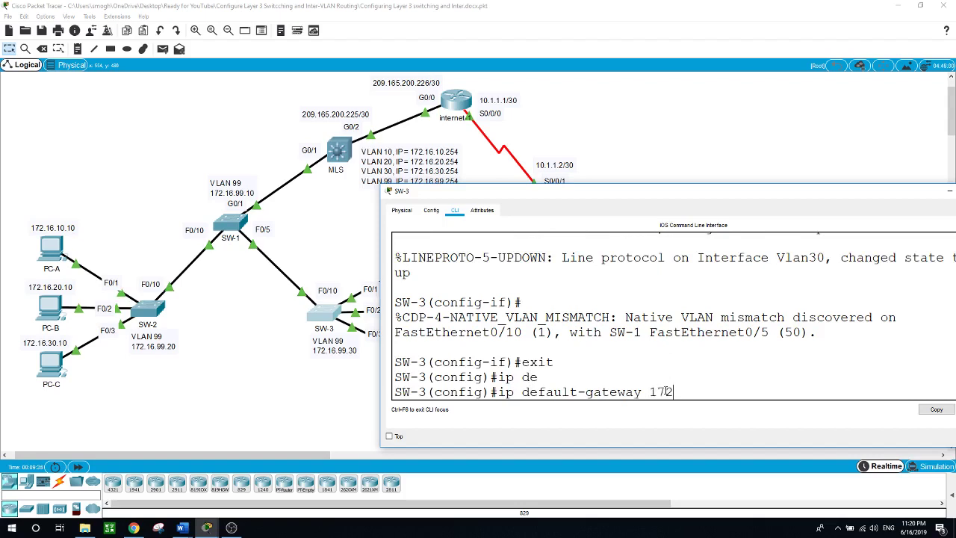
text(.16.99.254)
key(Return)
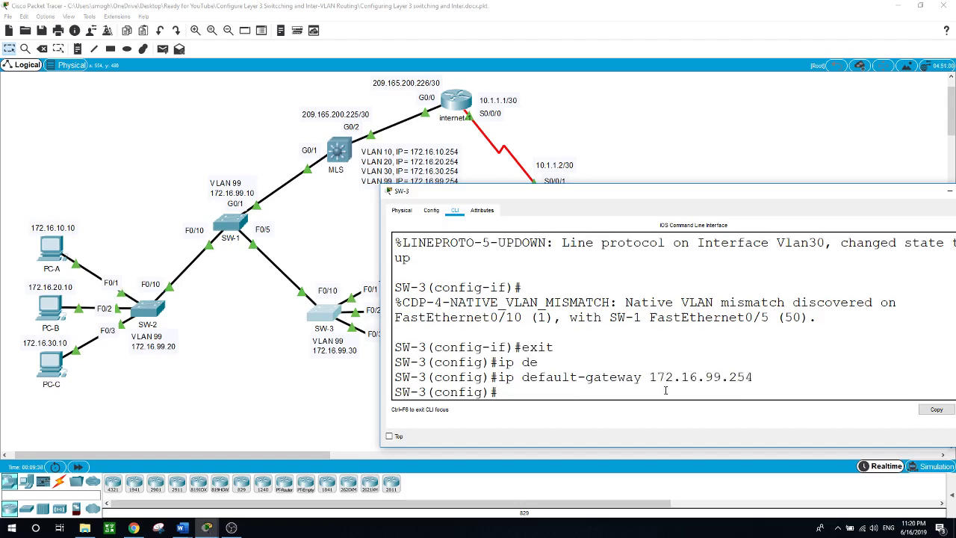
click(672, 149)
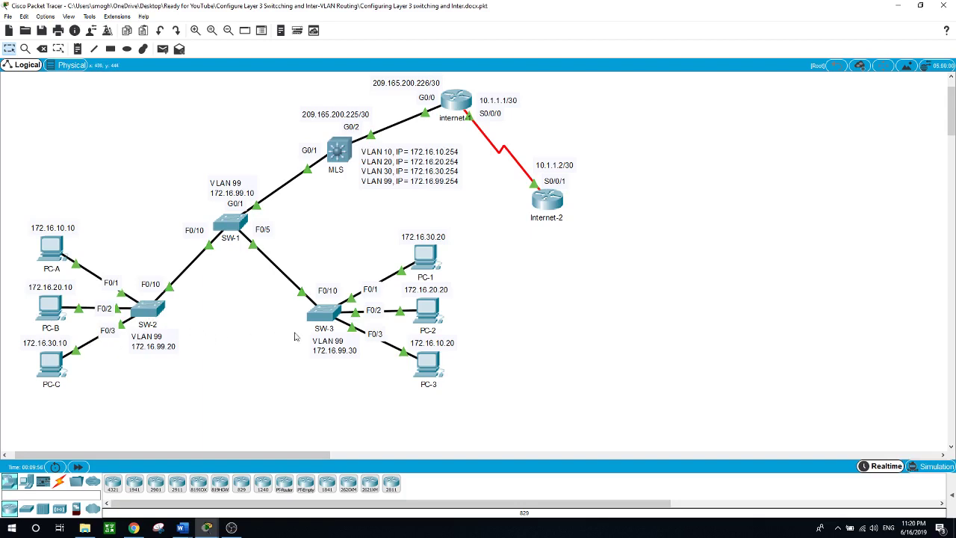
Step: Set SW-3's interface F0/1 to switchport access mode
click(324, 317)
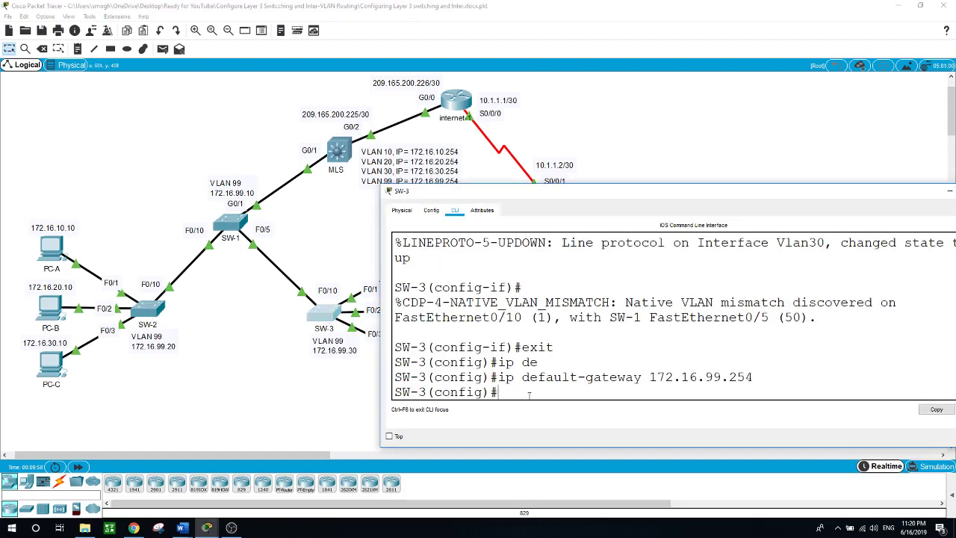
text(int)
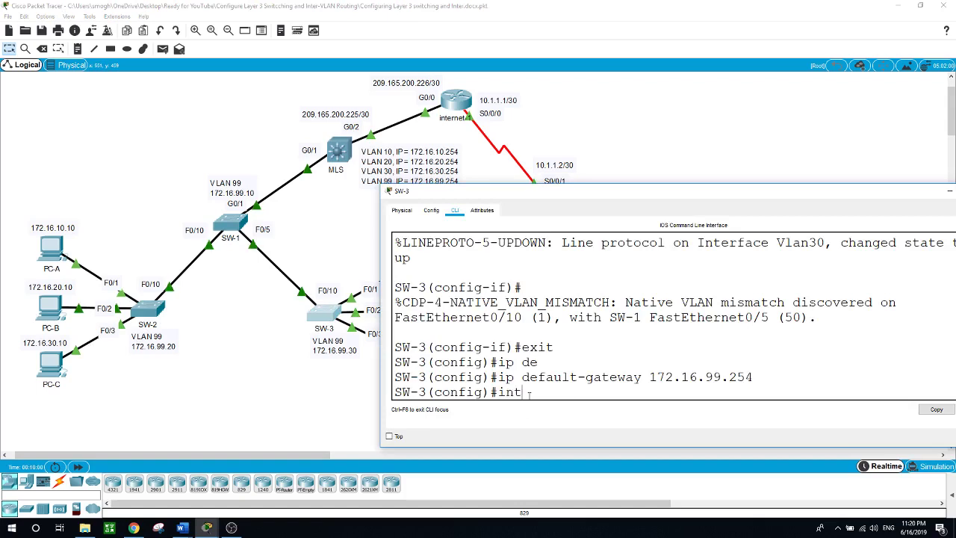
text( f0/1)
key(Return)
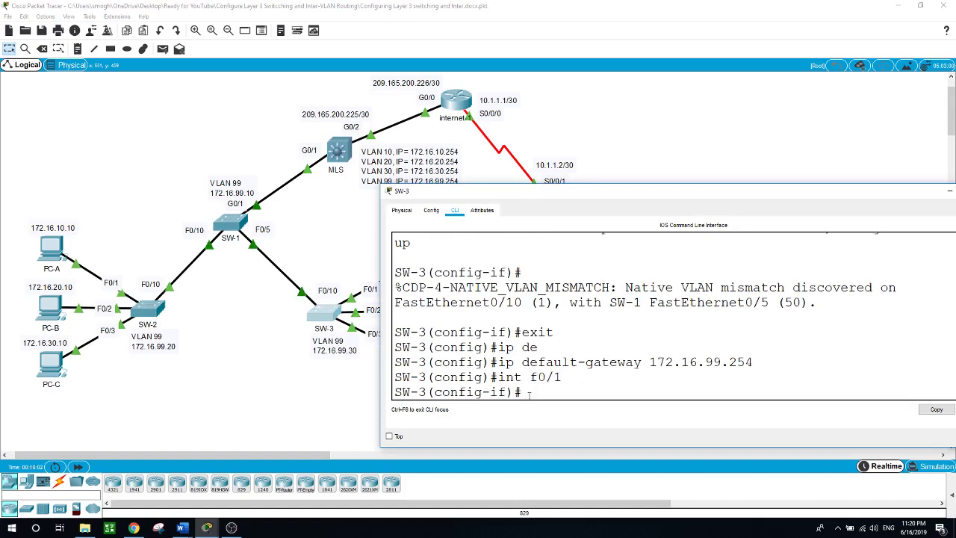
text(swi)
key(Tab)
text(mo)
key(Tab)
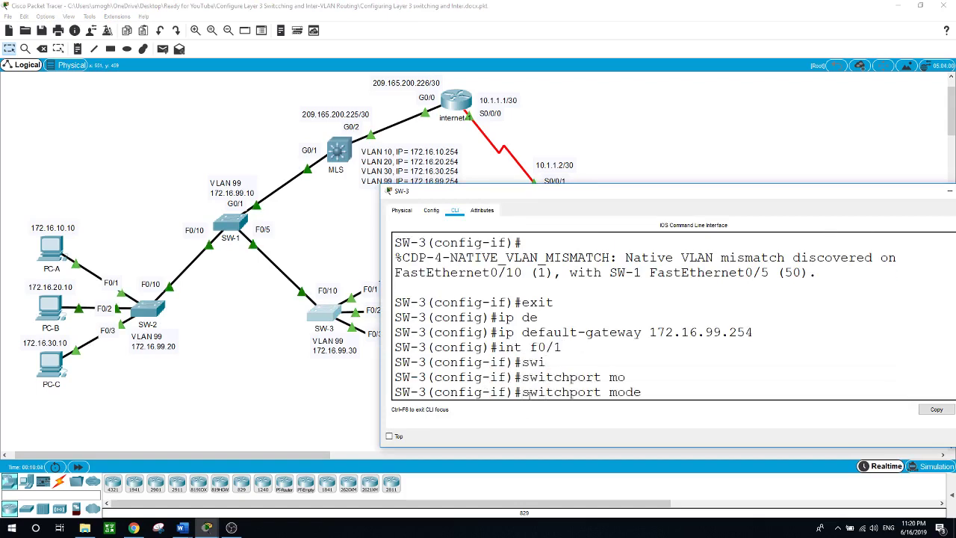
text(ac)
key(Tab)
key(Return)
Step: Assign SW-3's F0/1 access port to VLAN 30
text(swi)
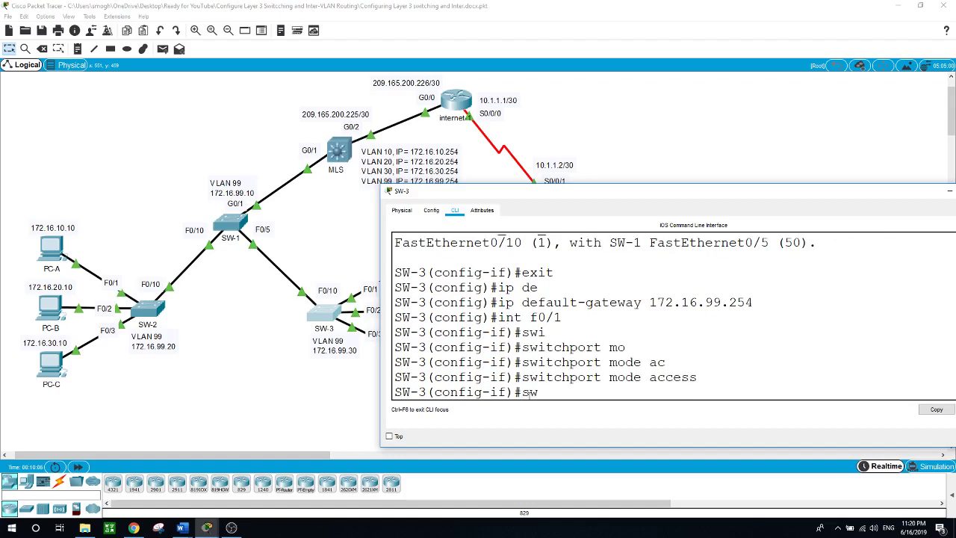
key(Tab)
text(ac)
key(Tab)
text(v)
key(Tab)
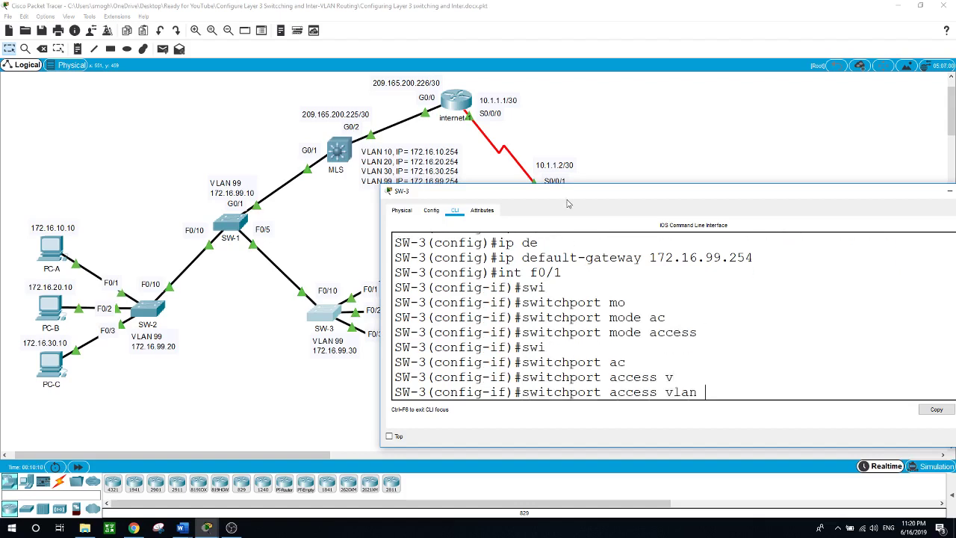
drag(570, 196, 627, 194)
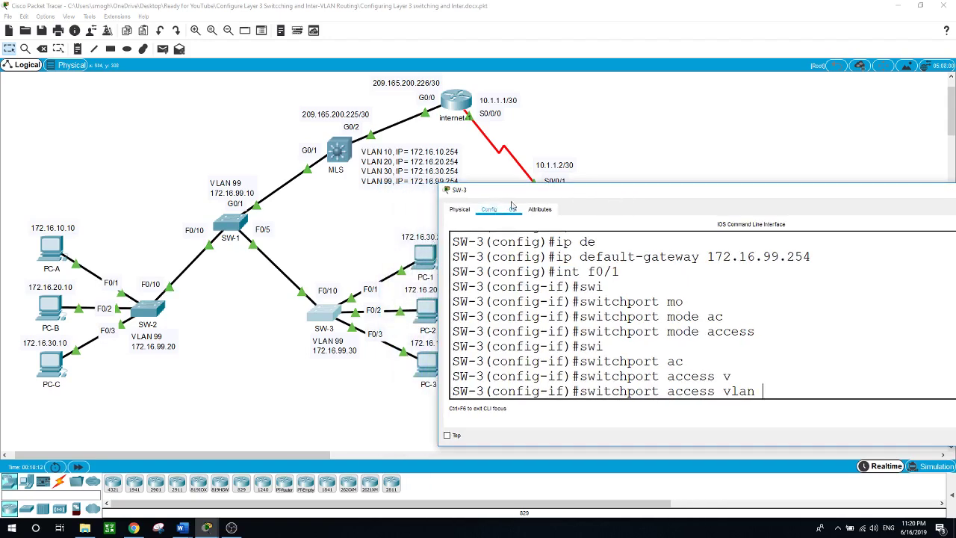
drag(519, 196, 553, 189)
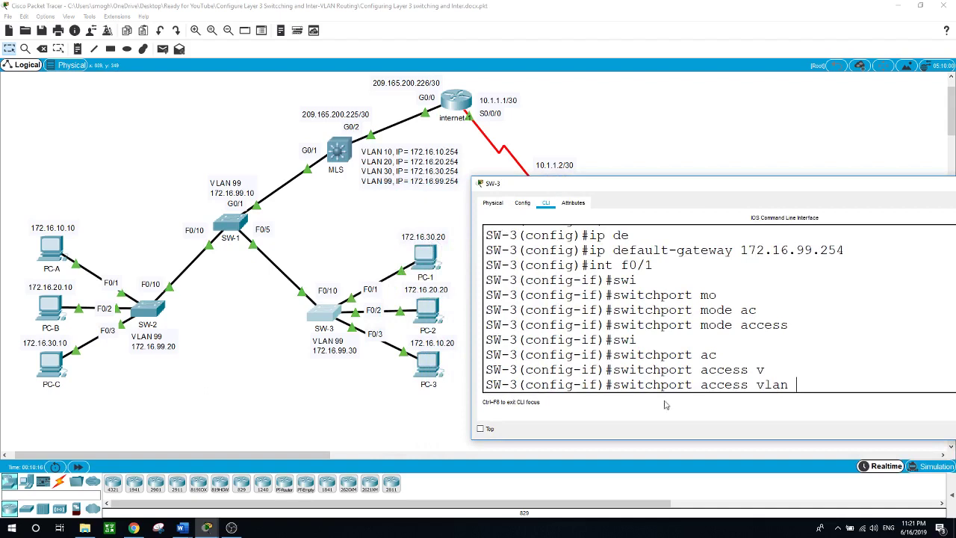
text(30)
key(Return)
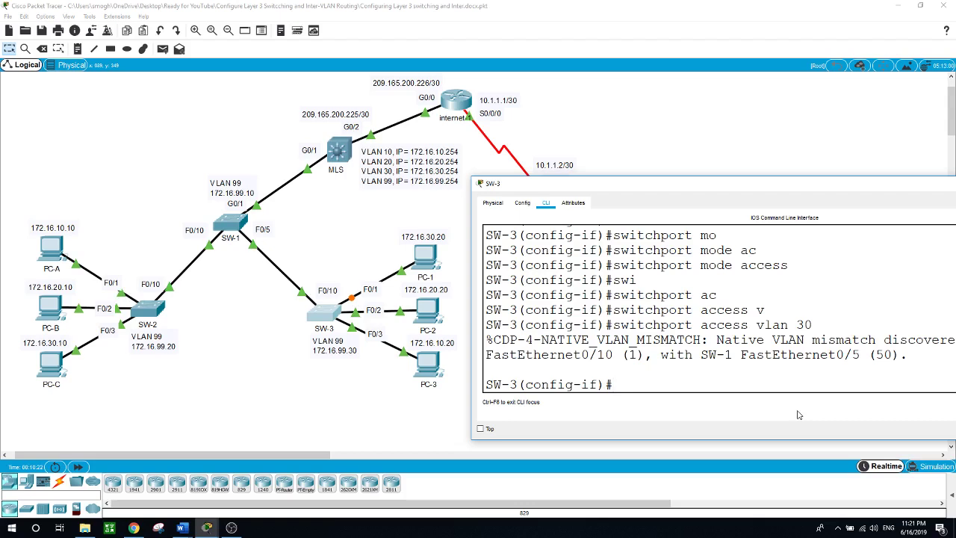
Step: Set SW-3's interface F0/2 to switchport access mode
text(int f0/2)
key(Return)
text(swi)
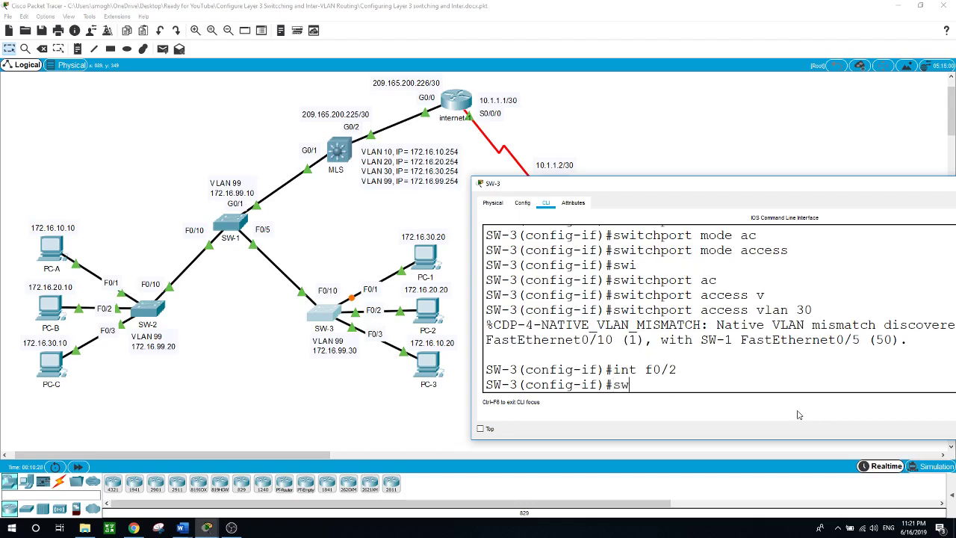
key(Tab)
text(mo)
key(Tab)
text(ac)
key(Tab)
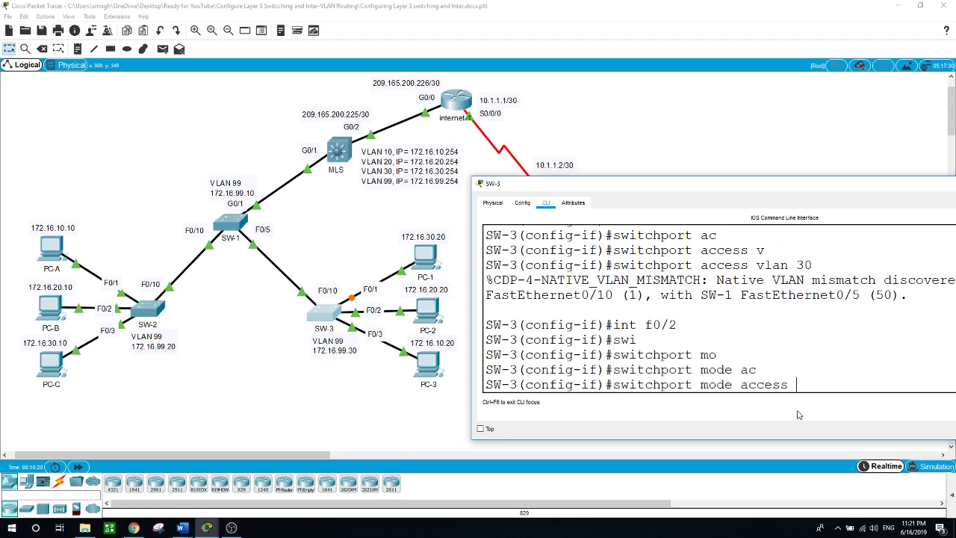
key(Return)
Step: Assign SW-3's F0/2 access port to VLAN 20
text(swi)
key(Tab)
text(ac)
key(Tab)
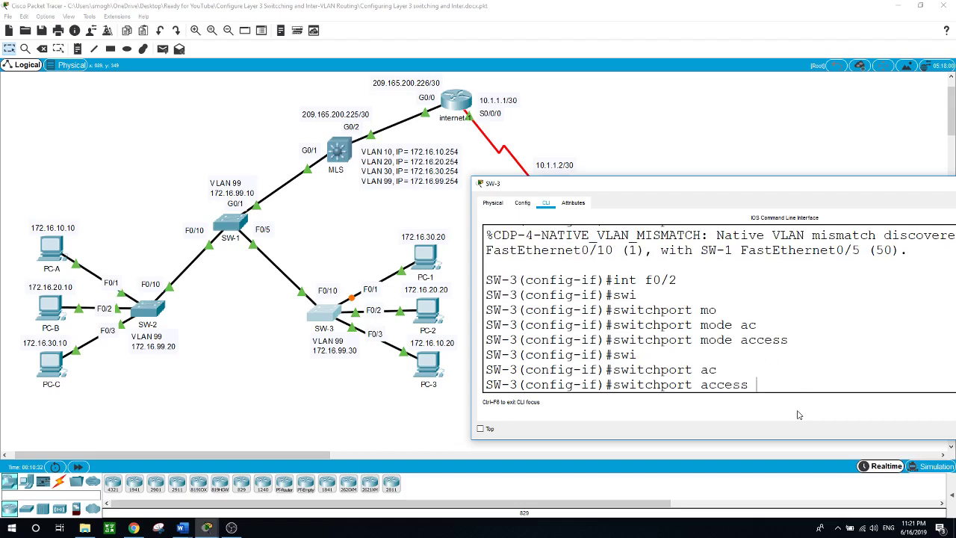
text(v)
key(Tab)
text(20)
key(Return)
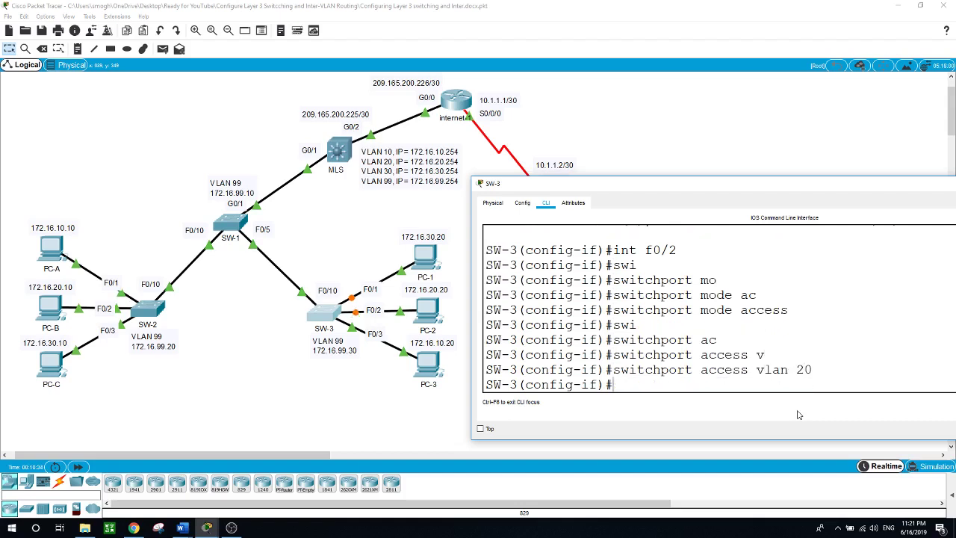
Step: Set SW-3's interface F0/3 to switchport access mode
text(int f0/3)
key(Return)
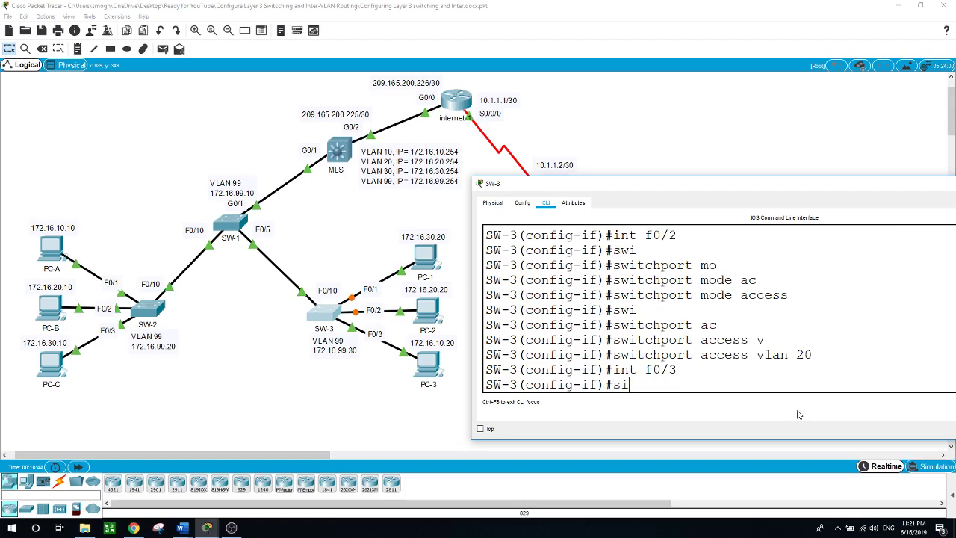
text(w)
key(Tab)
text(mo)
key(Tab)
text(ac)
key(Tab)
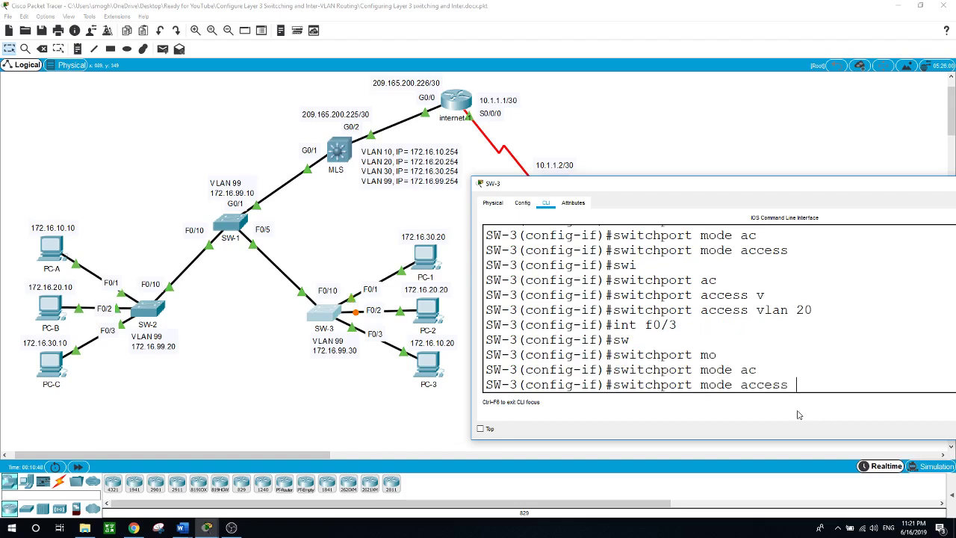
key(Return)
Step: Assign SW-3's F0/3 access port to VLAN 10 and return to global configuration mode
text(swi)
key(Tab)
text(ac)
key(Tab)
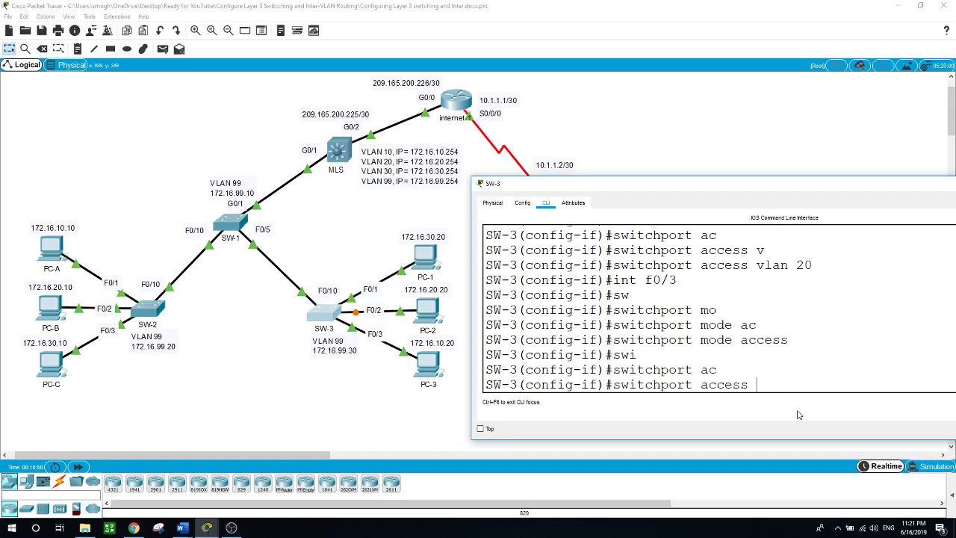
text(v)
key(Tab)
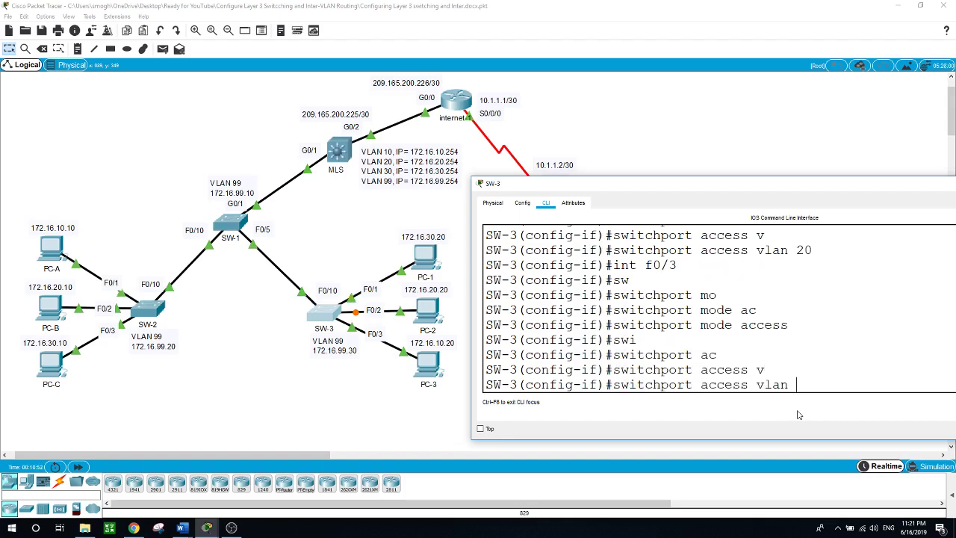
text(10)
key(Return)
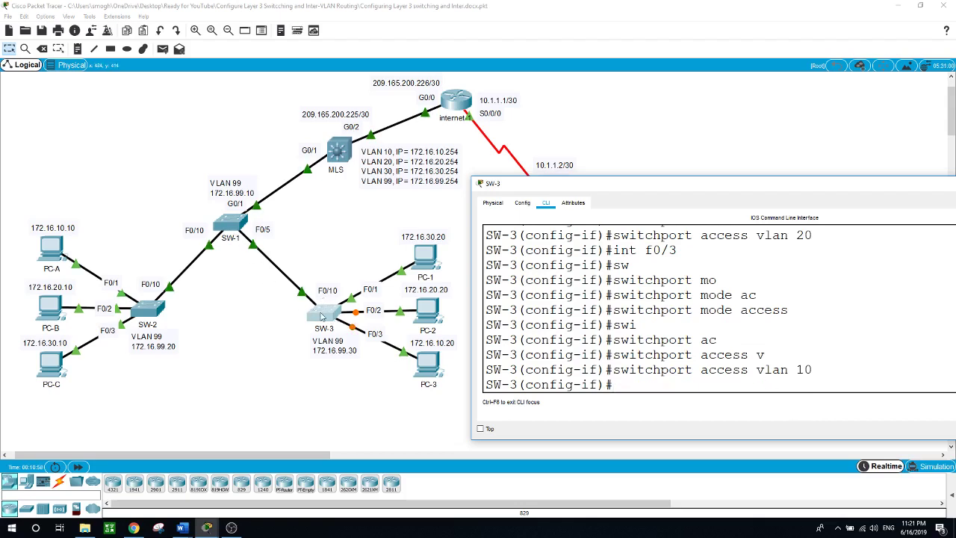
text(exit)
key(Return)
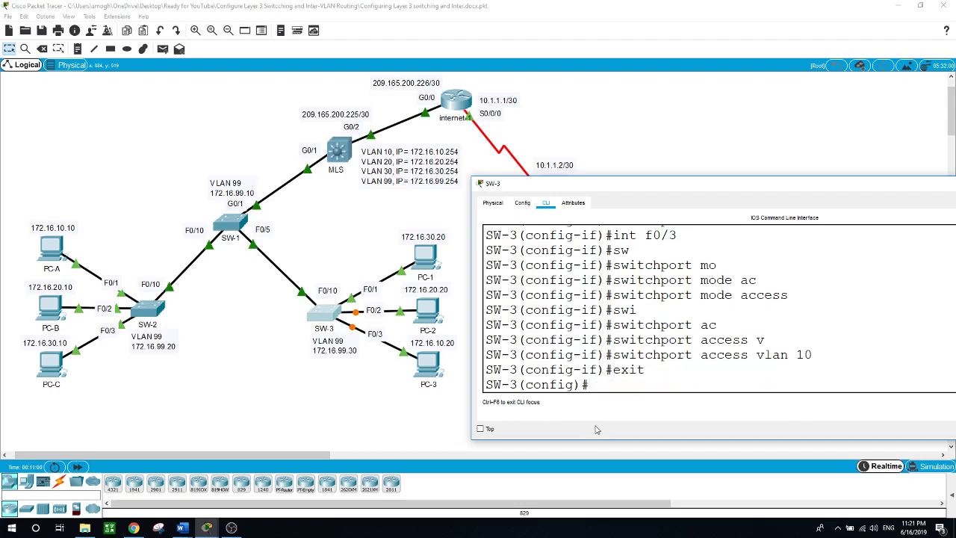
Step: Set SW-3's interface F0/10 to switchport trunk mode
text(int f0/)
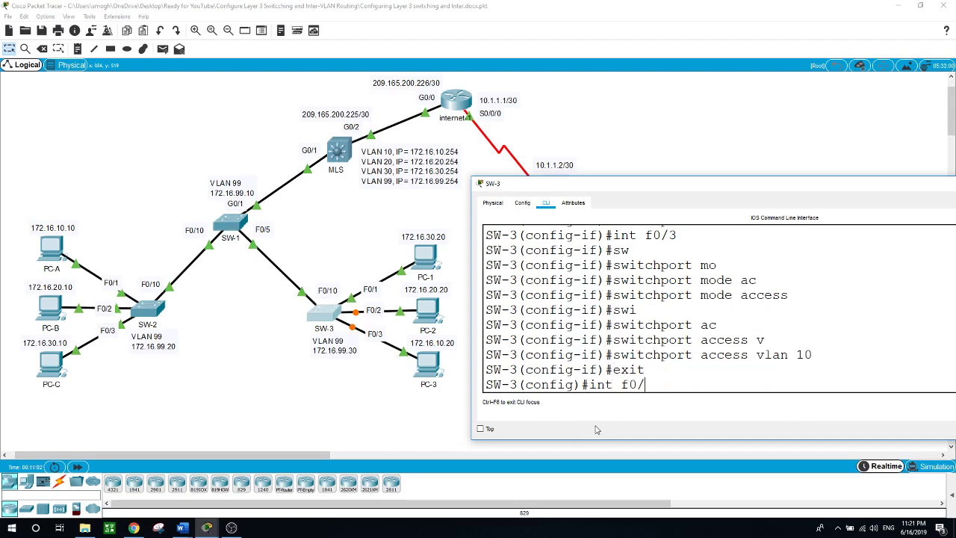
text(10)
key(Return)
text(swi)
key(Tab)
text(mo)
key(Tab)
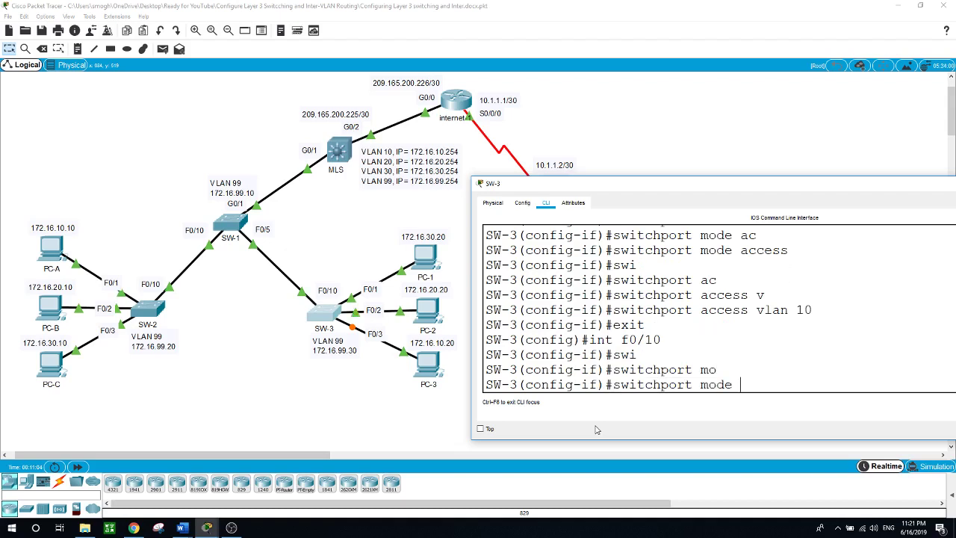
text(tr)
key(Tab)
key(Return)
Step: Set the native VLAN of SW-3's F0/10 trunk to 50
text(swi)
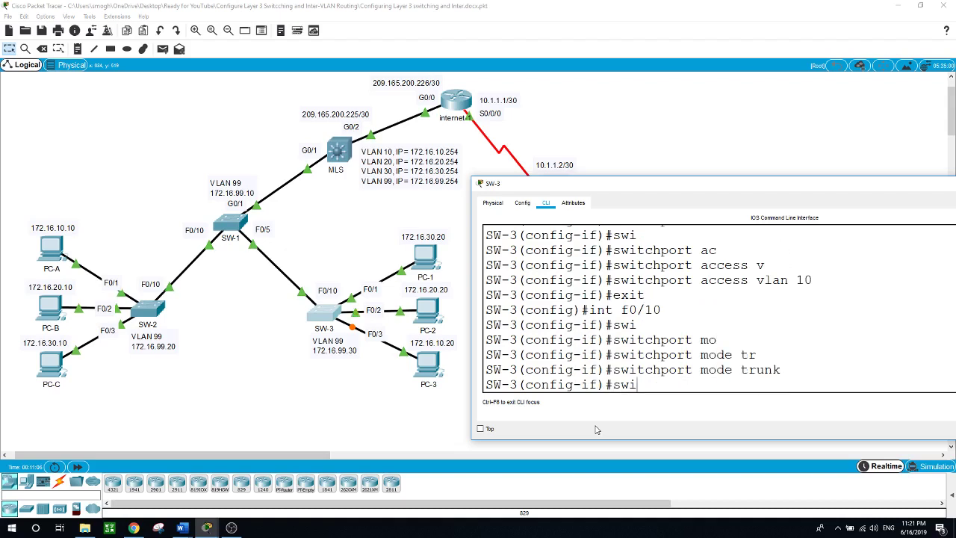
key(Tab)
text(tr)
key(Tab)
text(n)
key(Tab)
text(v)
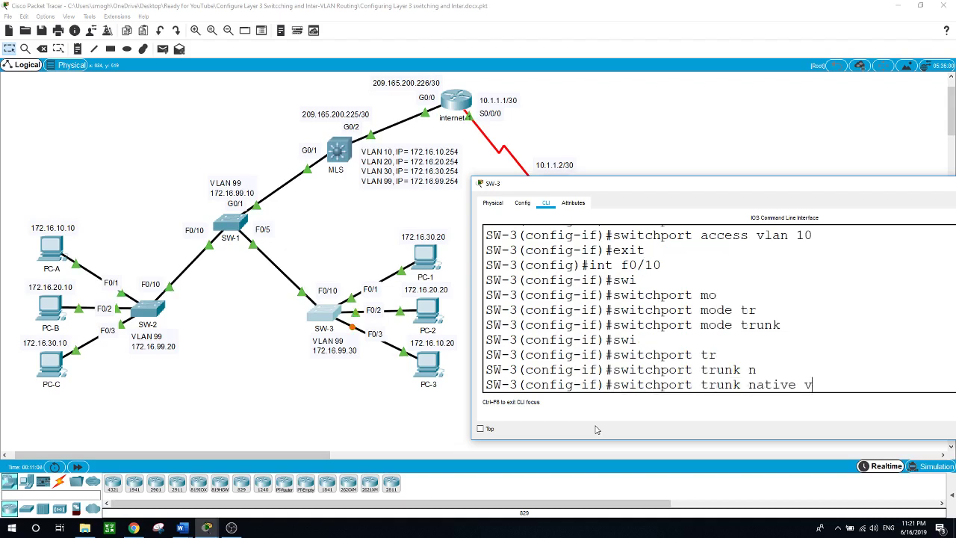
key(Tab)
text(50)
key(Return)
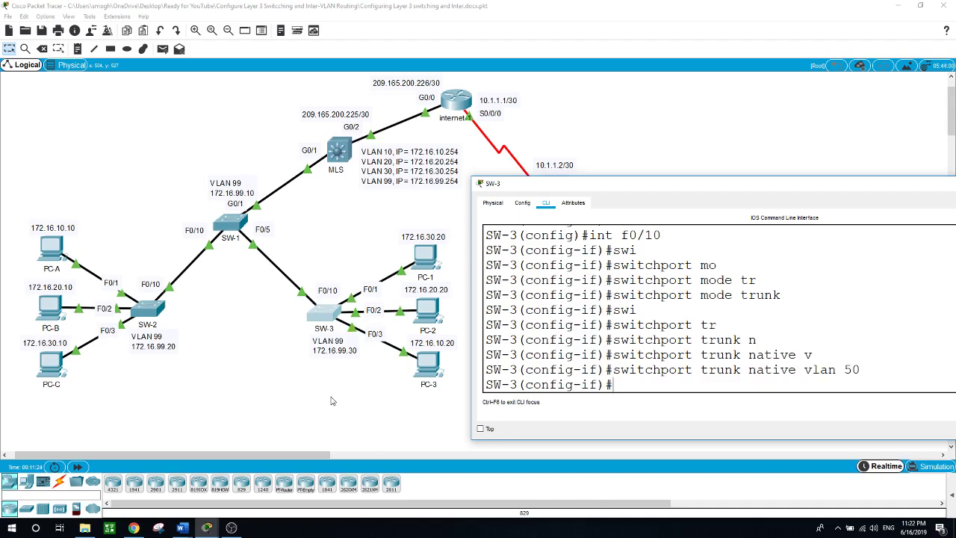
click(255, 375)
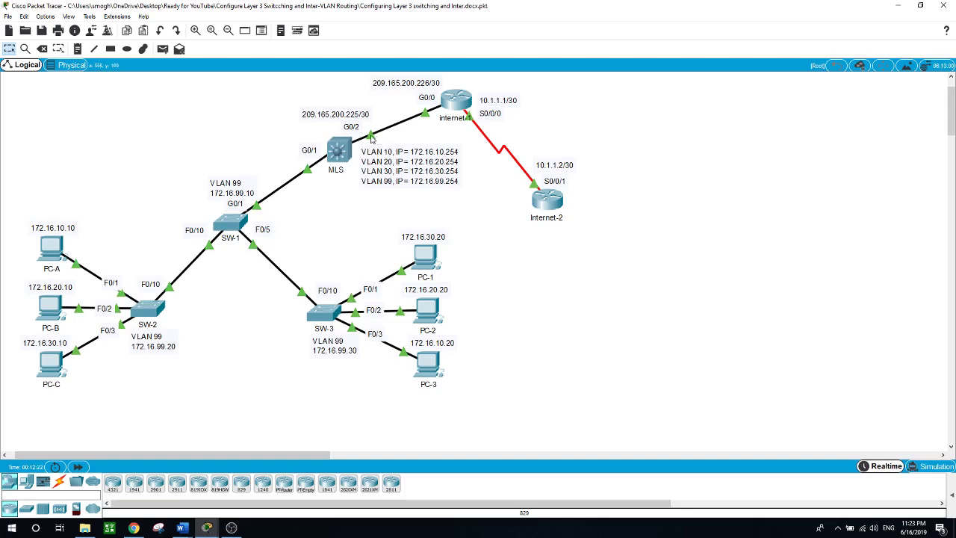
Step: Open the command line of the multilayer switch MLS and enter global configuration mode
mouse_move(451, 102)
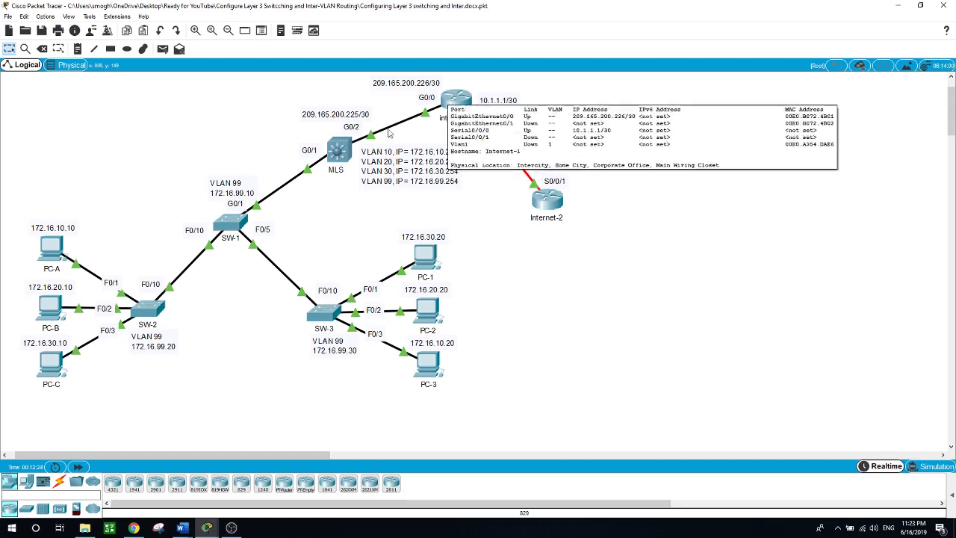
click(338, 150)
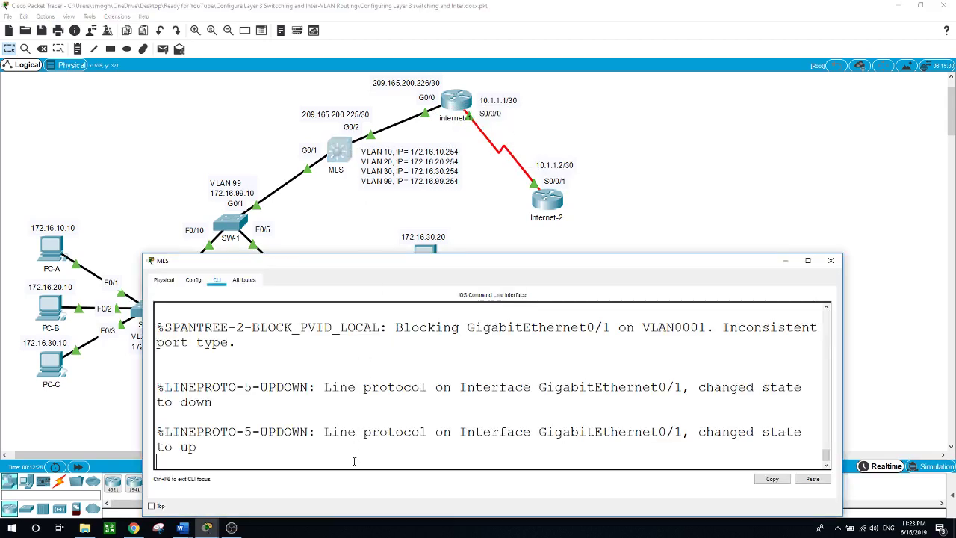
key(Return)
text(en)
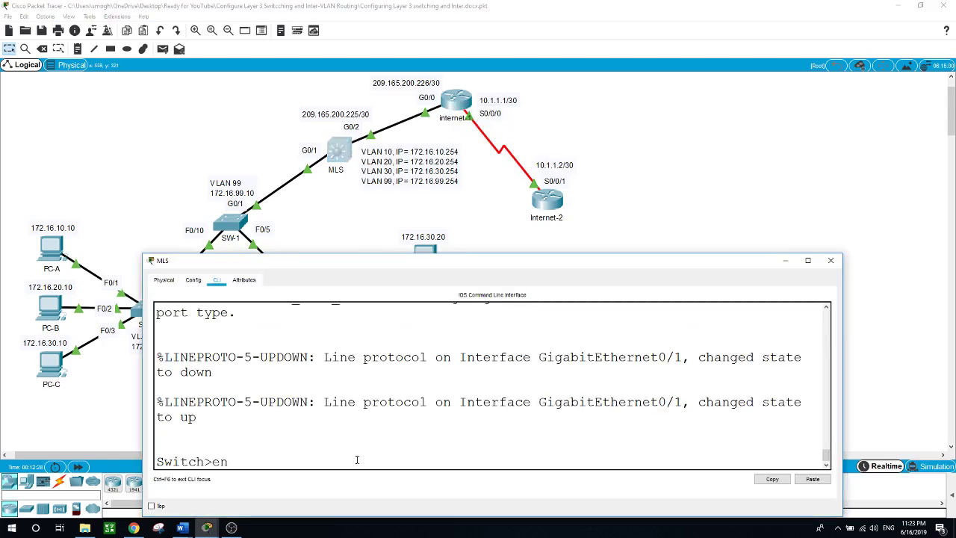
key(Return)
text(co)
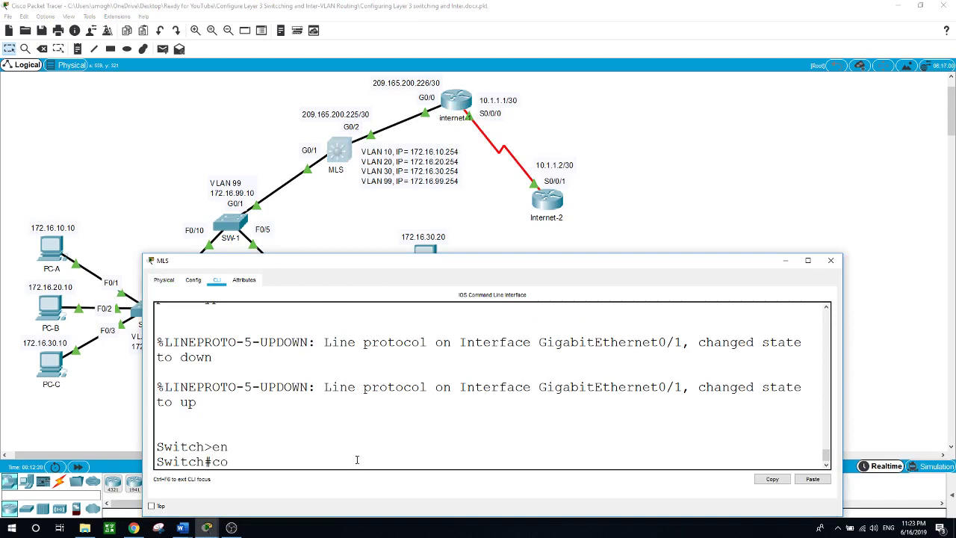
text(nf t)
key(Return)
Step: Set the multilayer switch's hostname to MLS
text(hso)
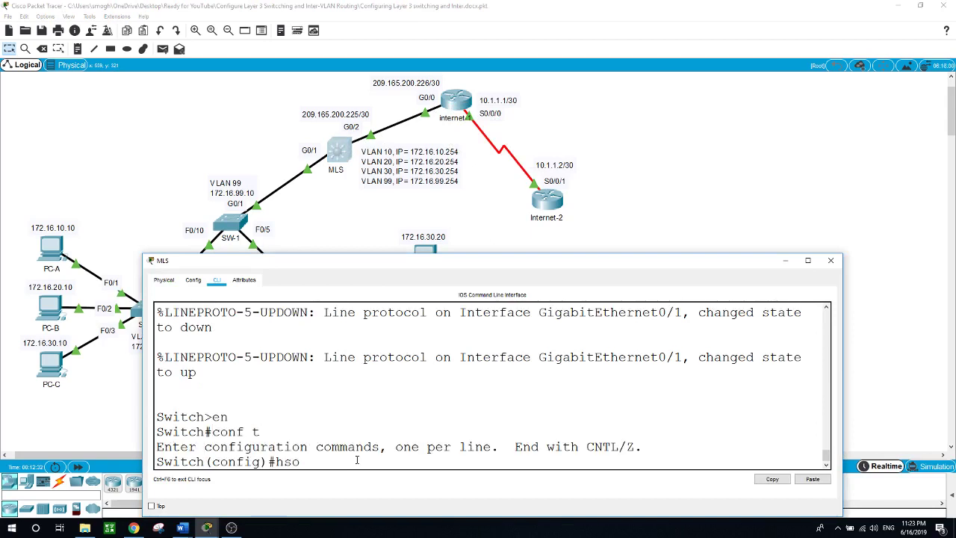
text(tname)
key(BackSpace)
key(BackSpace)
key(BackSpace)
key(BackSpace)
key(BackSpace)
key(BackSpace)
key(BackSpace)
text(ostname MLS)
key(Return)
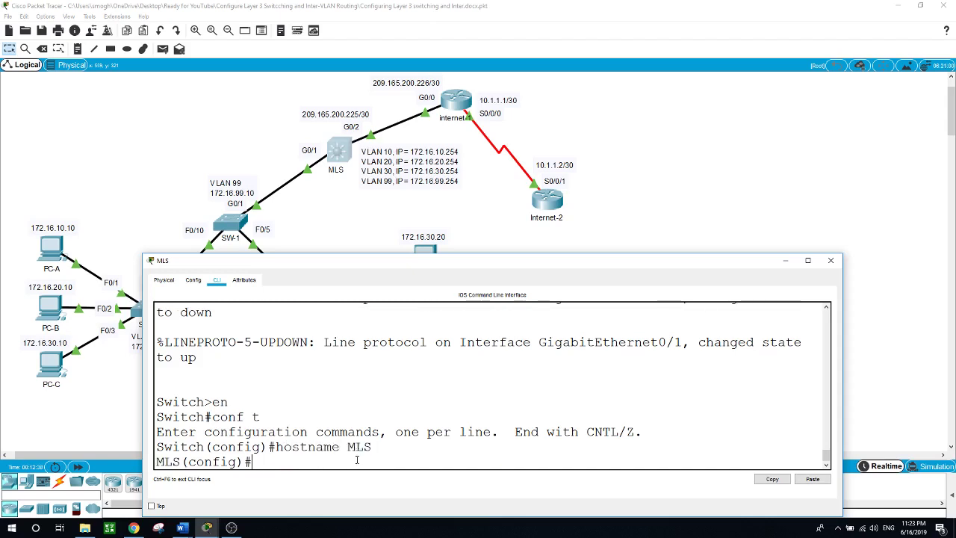
Step: Turn MLS interface G0/2 into a routed Layer 3 port by disabling its switchport function
text(int g0/2)
key(Return)
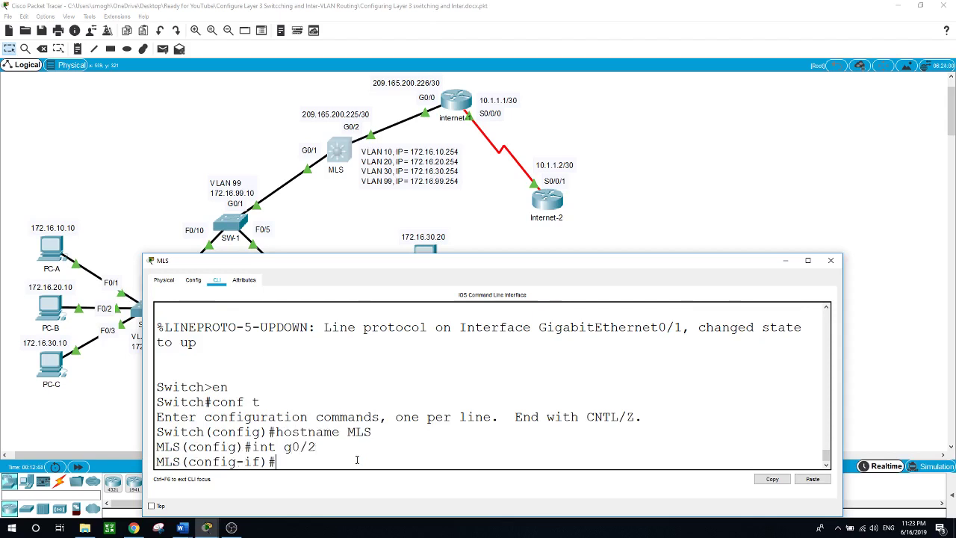
text(ip ?)
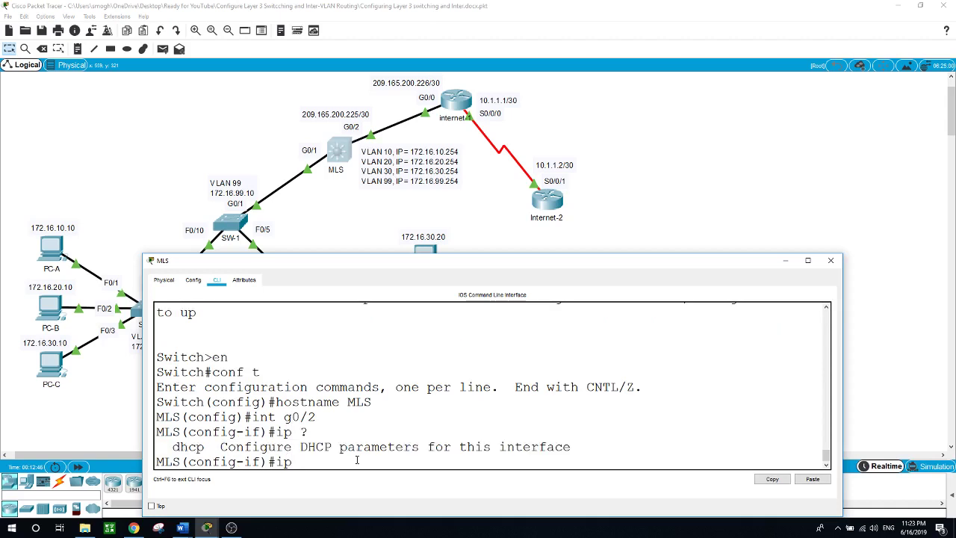
key(BackSpace)
key(BackSpace)
key(BackSpace)
text(no sw)
key(Tab)
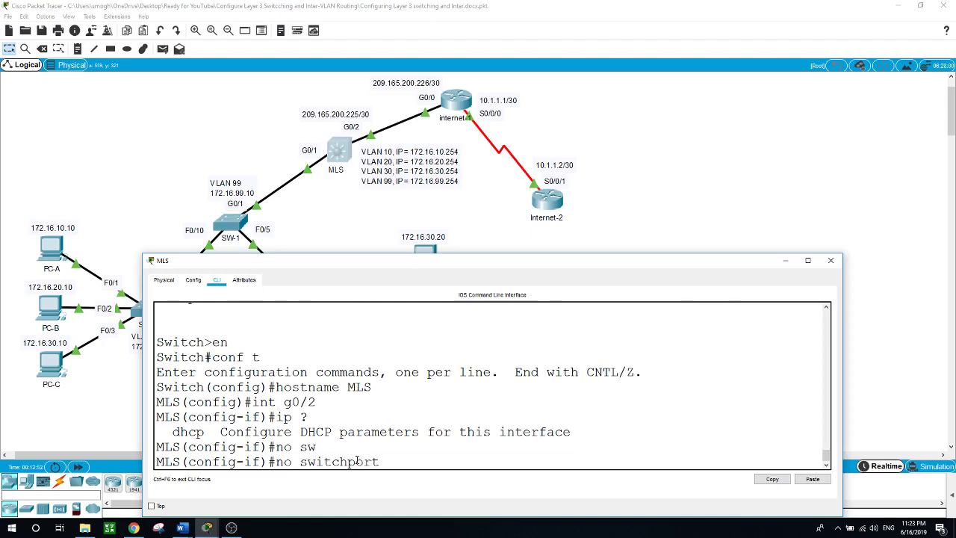
key(Return)
key(Return)
Step: Assign 209.165.200.225 with mask 255.255.255.252 to MLS interface G0/2, enable the interface and end configuration mode
text(ip ad)
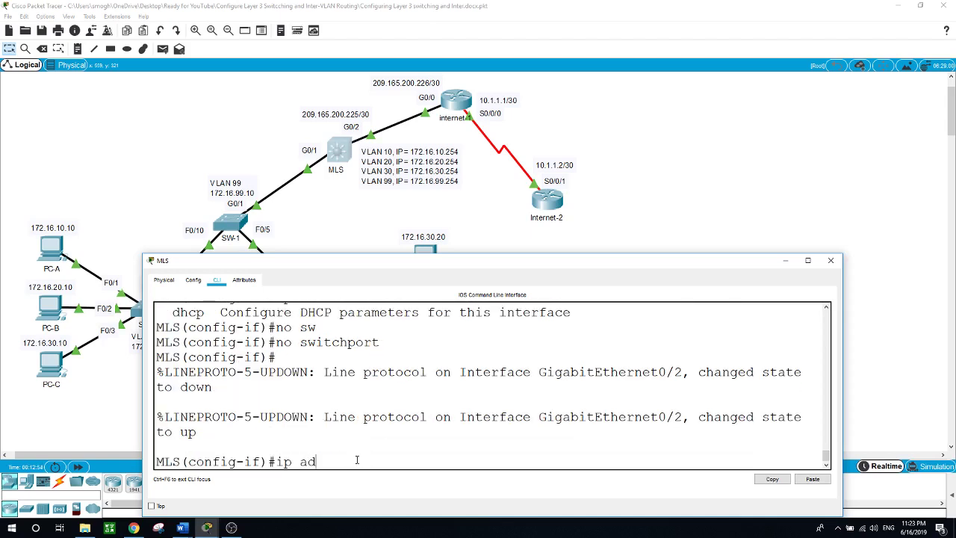
text(dress 209.165.200.)
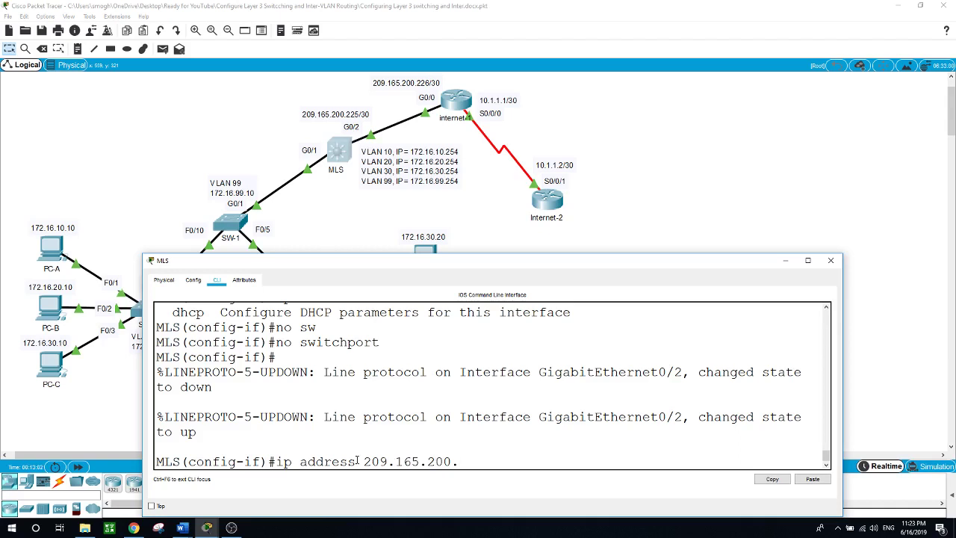
text(225 255.255.255.252)
key(Return)
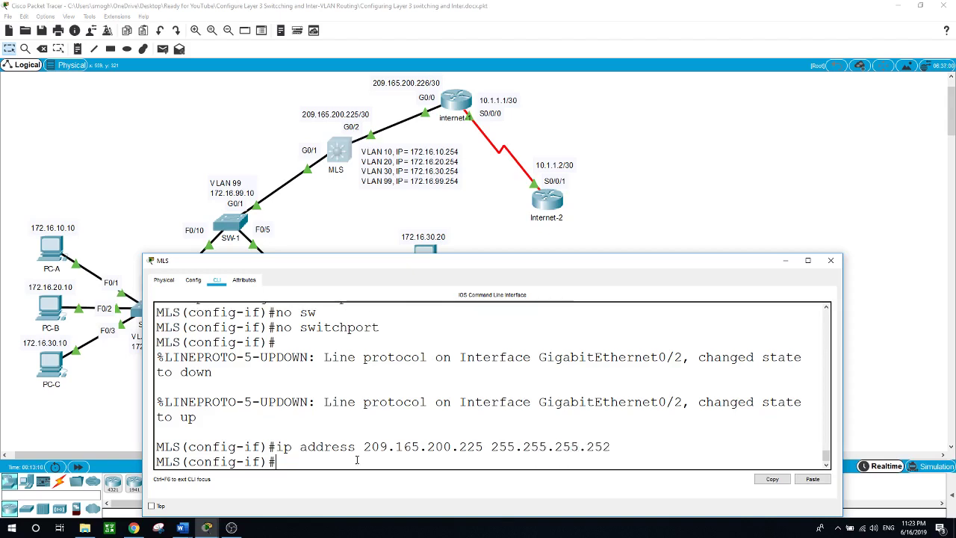
text(no shut)
key(Return)
key(Return)
text(end)
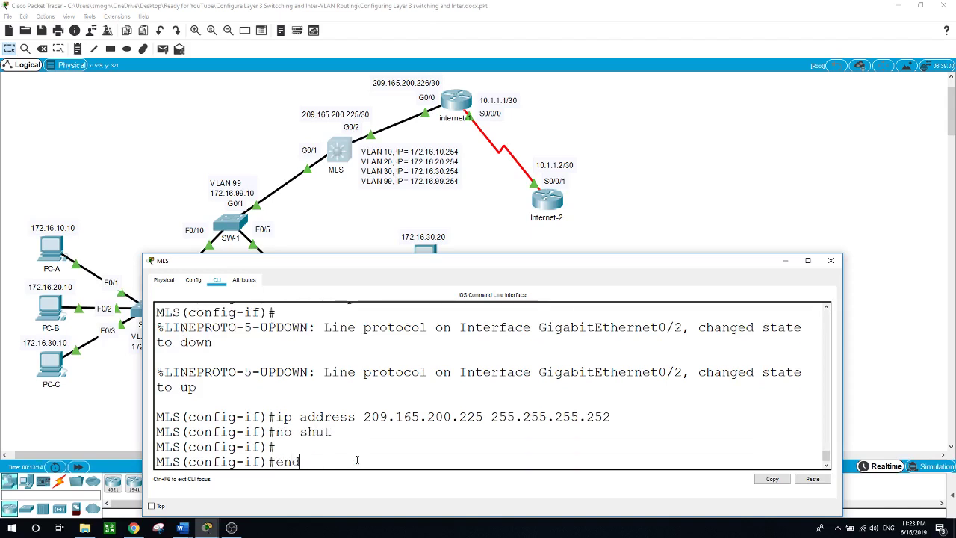
key(Return)
Step: Ping the internet router at 209.165.200.226 from MLS to test connectivity
text(ping)
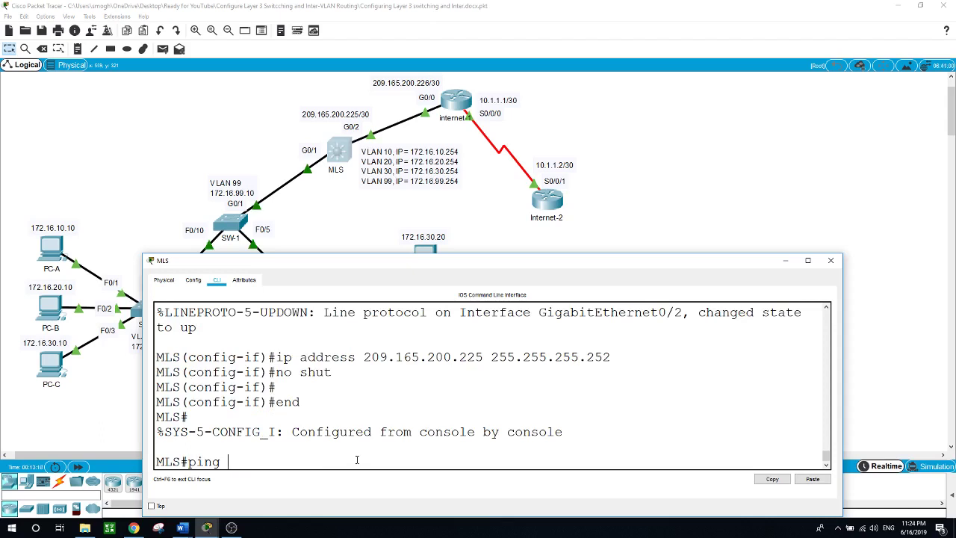
text( 209.165.200.226)
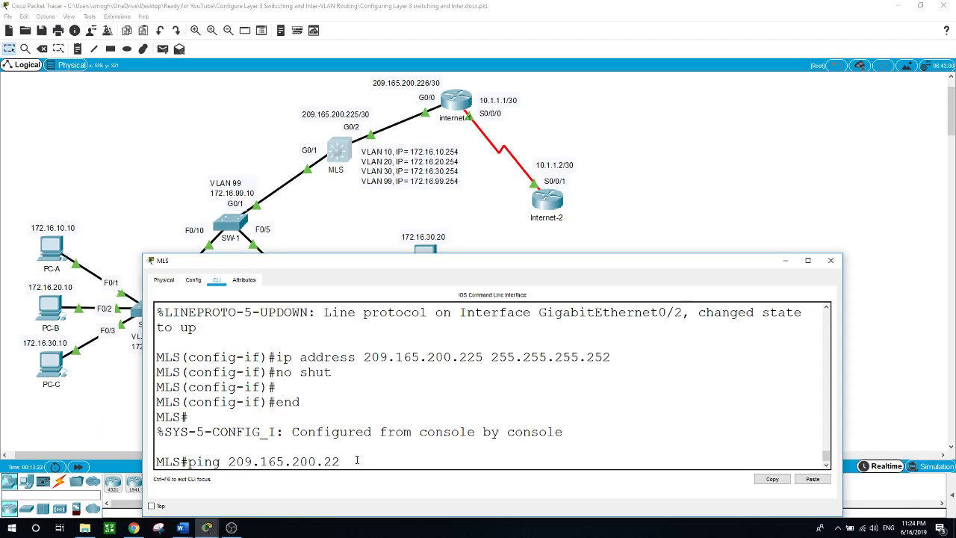
key(Return)
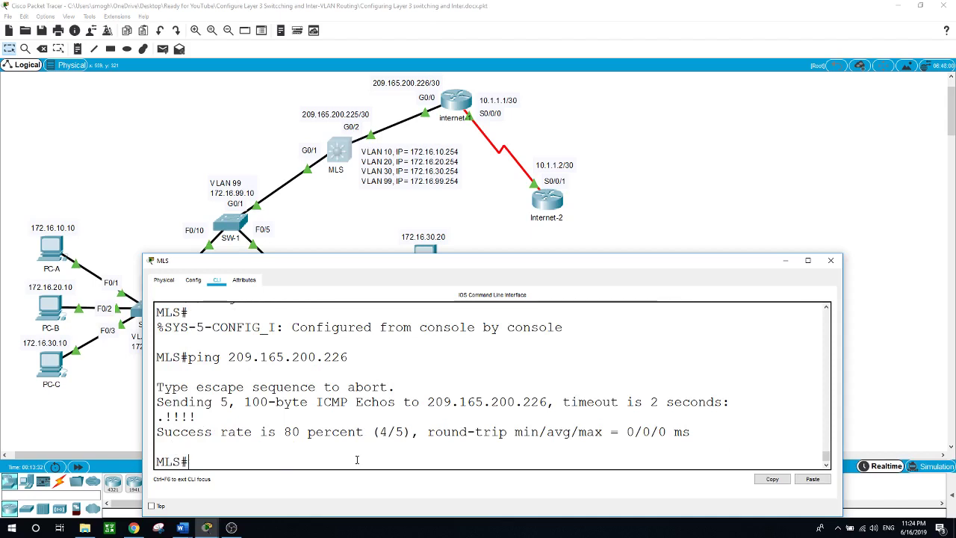
click(352, 230)
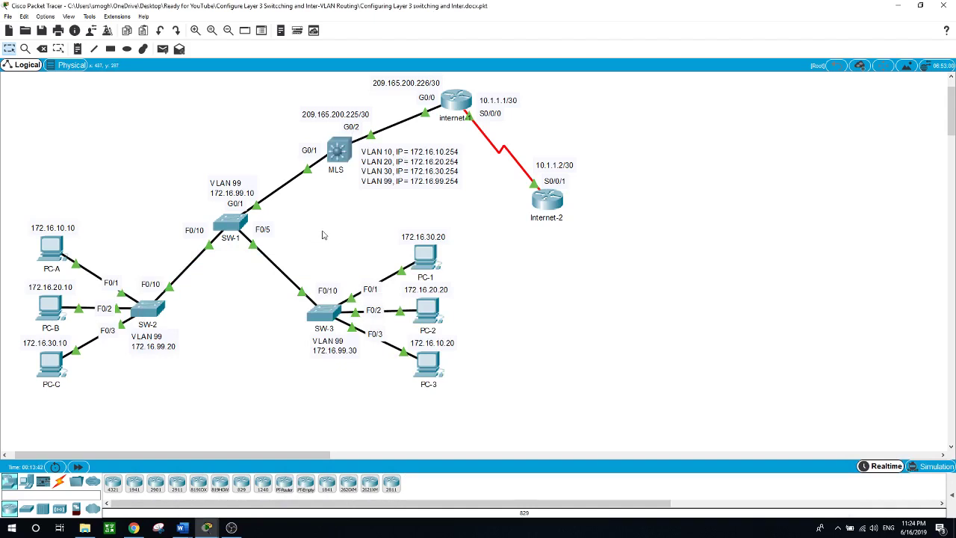
Step: Create VLANs 10 and 20 on MLS from global configuration mode
click(338, 150)
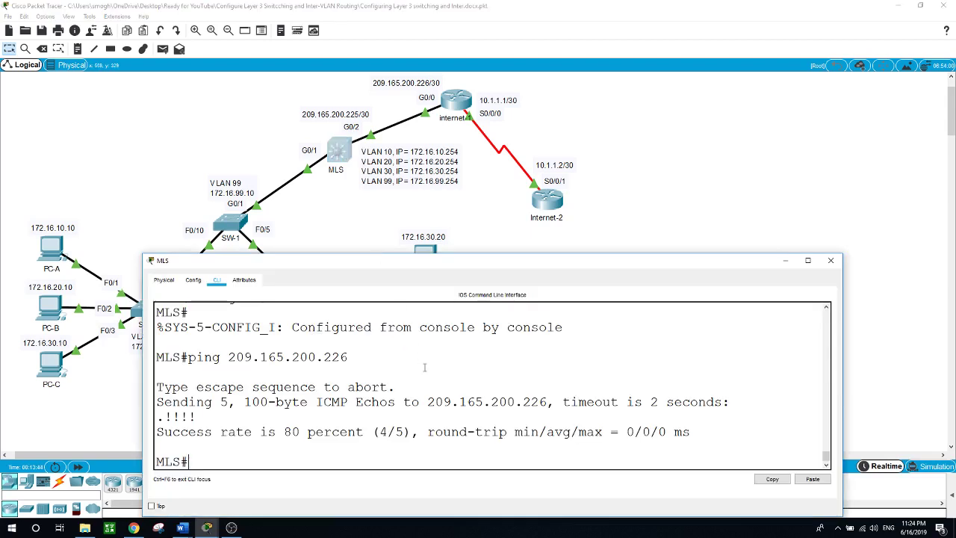
text(conf t)
key(Return)
text(vla)
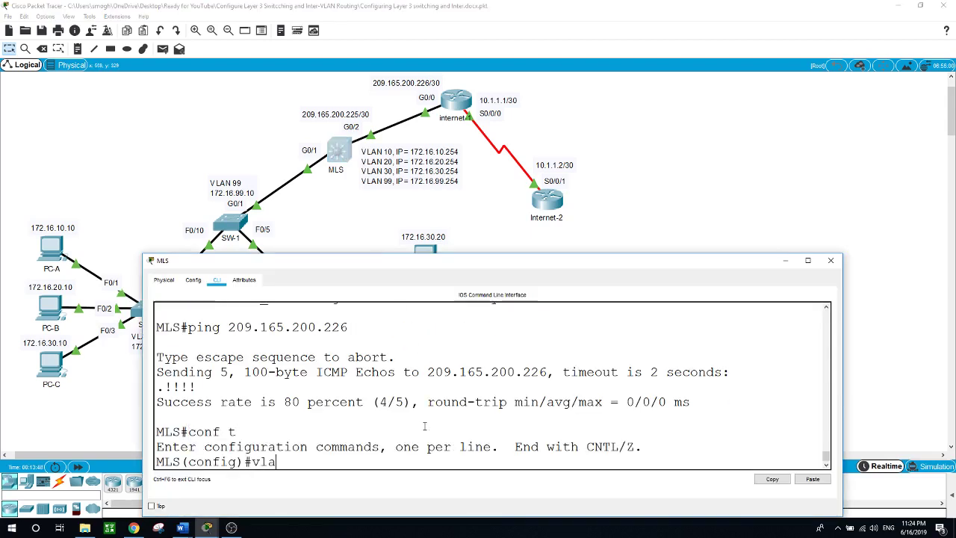
text(n 10)
key(Return)
text(vlan )
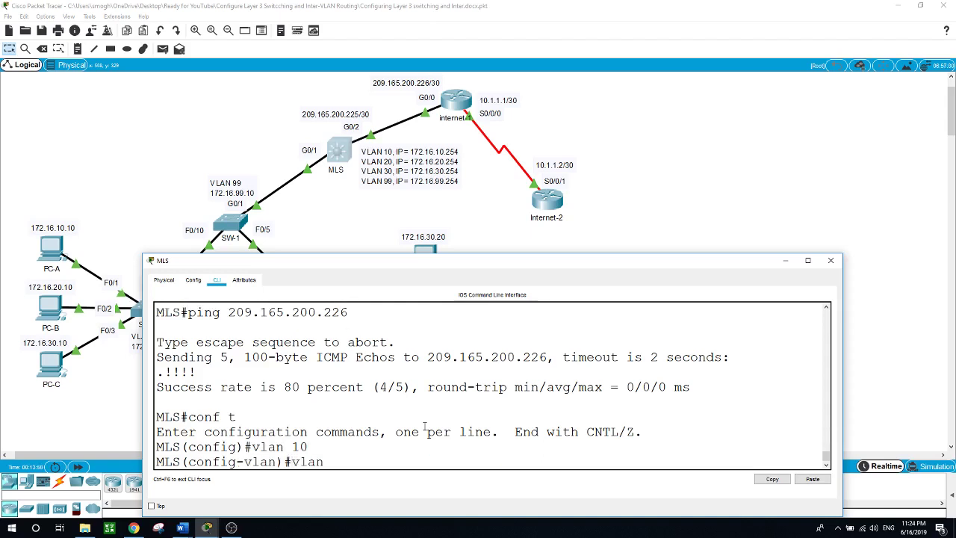
text(20)
key(Return)
Step: Create VLANs 30 and 99 on MLS
key(Up)
key(BackSpace)
key(BackSpace)
key(BackSpace)
key(BackSpace)
key(BackSpace)
key(BackSpace)
key(BackSpace)
text(vlan 39)
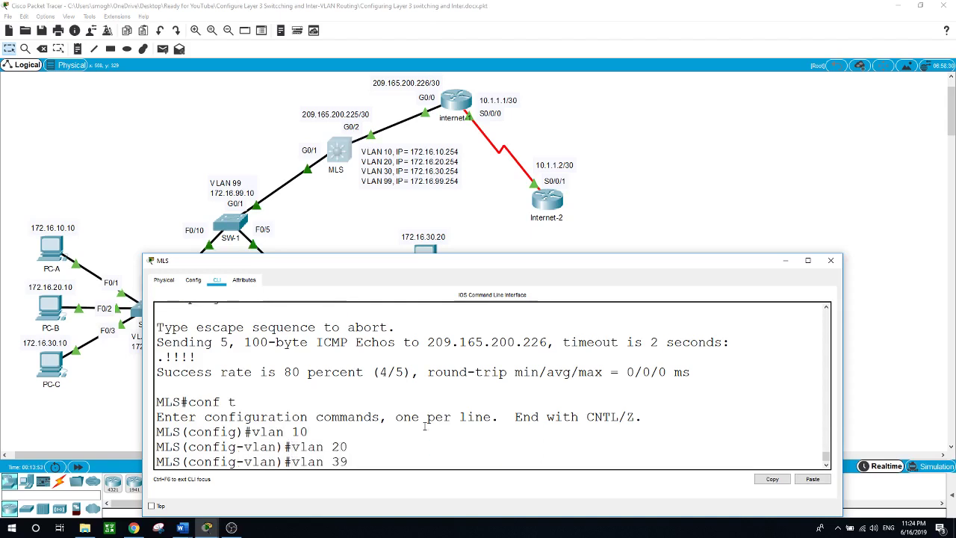
key(BackSpace)
text(0)
key(Return)
text(vlan 99)
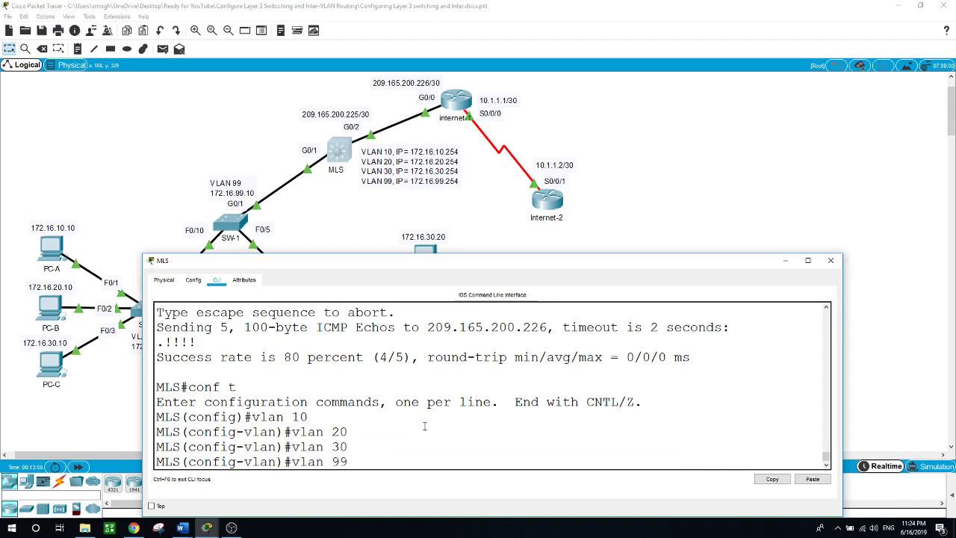
key(Return)
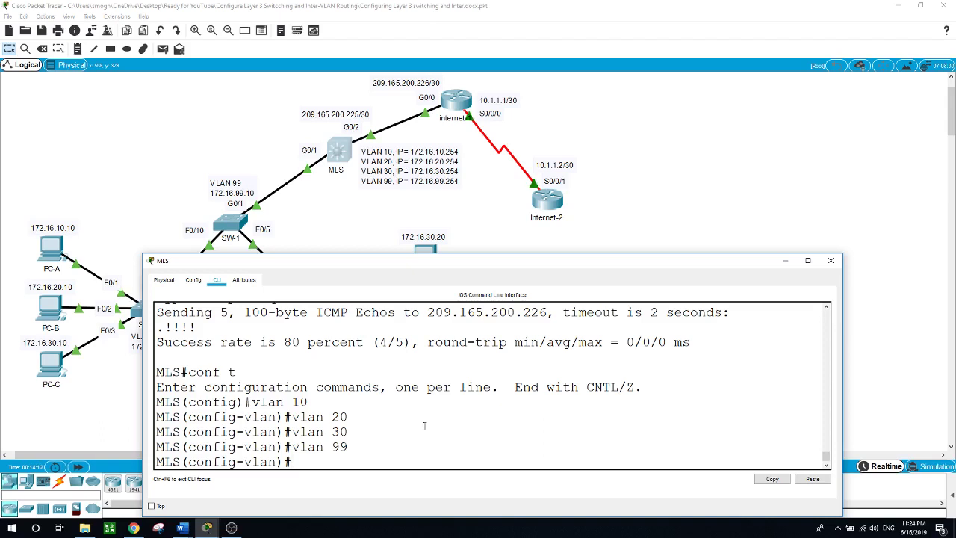
Step: Configure the VLAN 10 interface on MLS with IP address 172.16.10.254 and mask 255.255.255.0
text(int vlan 10)
key(Return)
text(ip address)
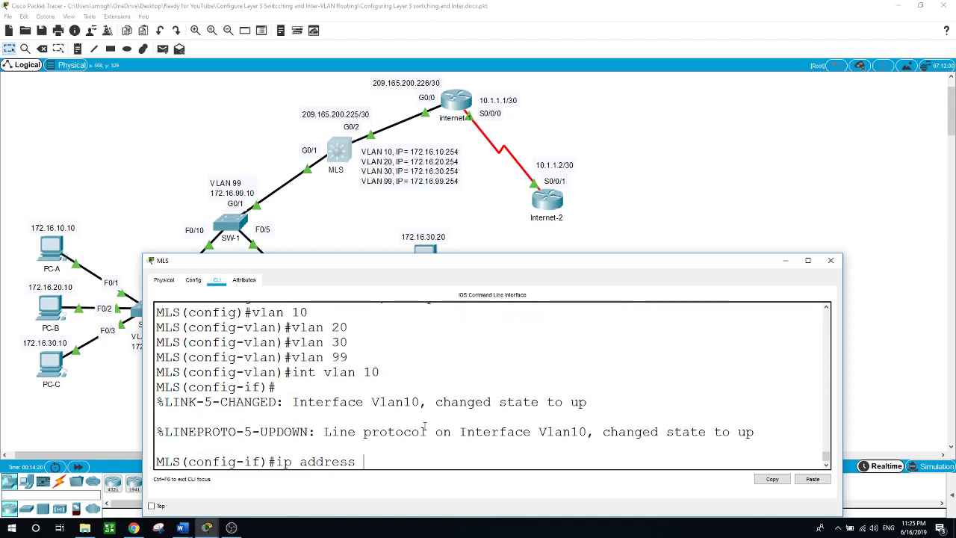
text( 172.16)
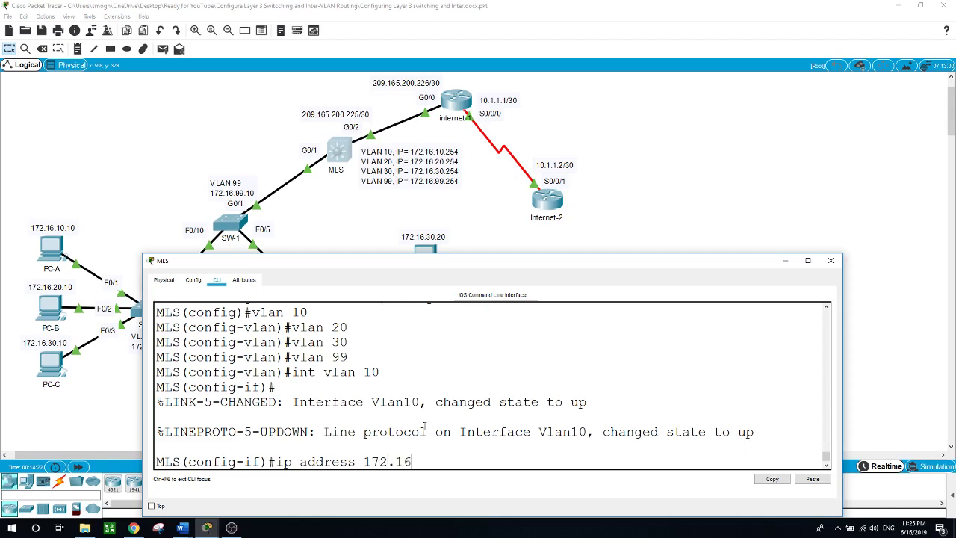
text(.10.254 255.255.255.0)
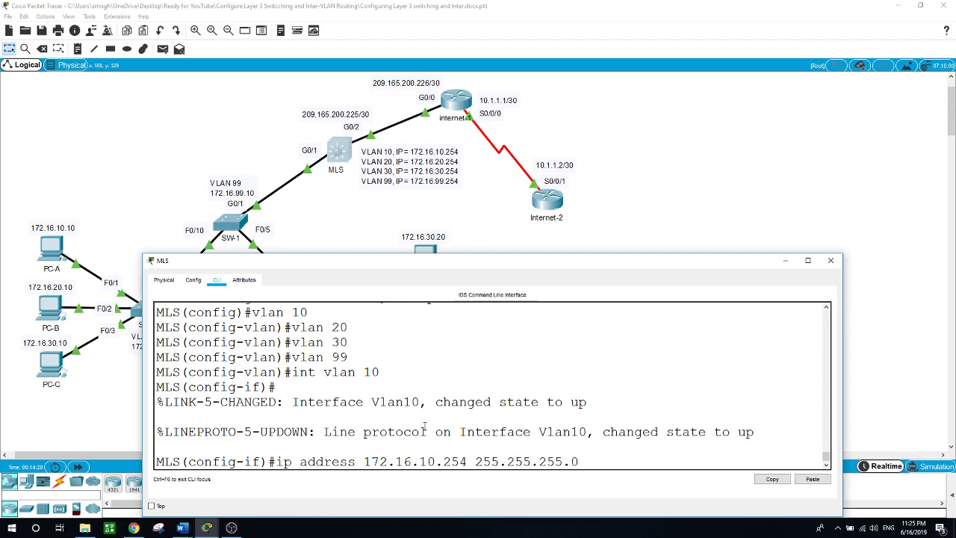
key(Return)
Step: Configure the VLAN 20 interface on MLS with IP address 172.16.20.254 and mask 255.255.255.0
text(int vlan 20)
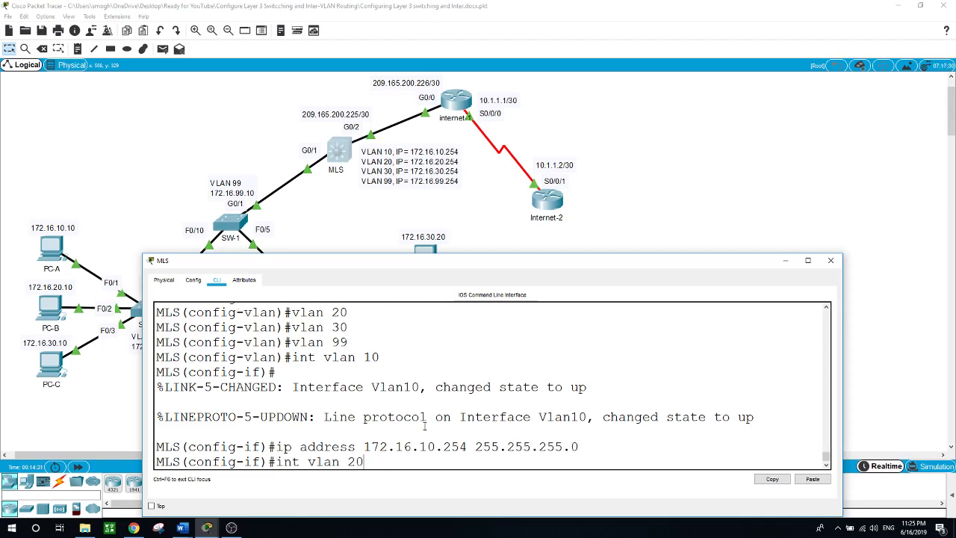
key(Return)
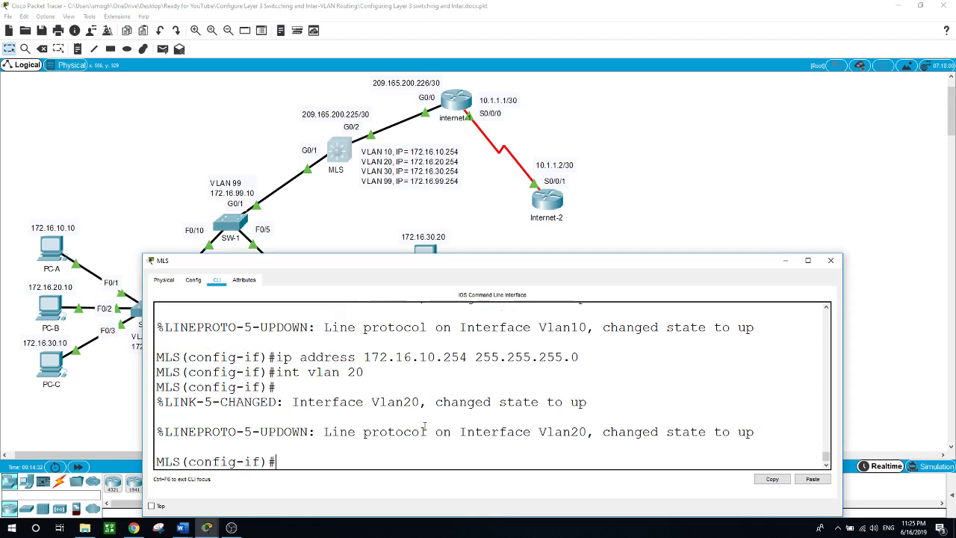
text(ip address)
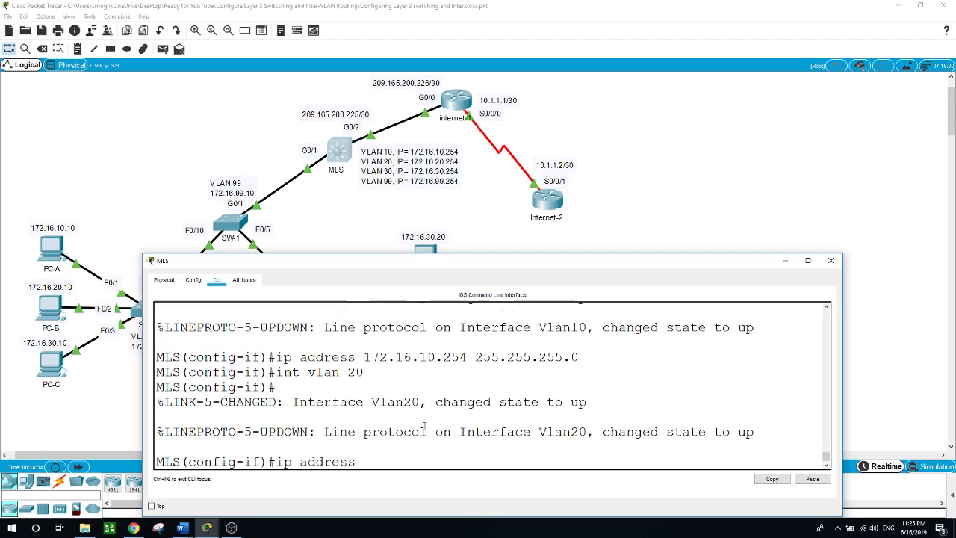
text( 172.16.20.254)
key(Return)
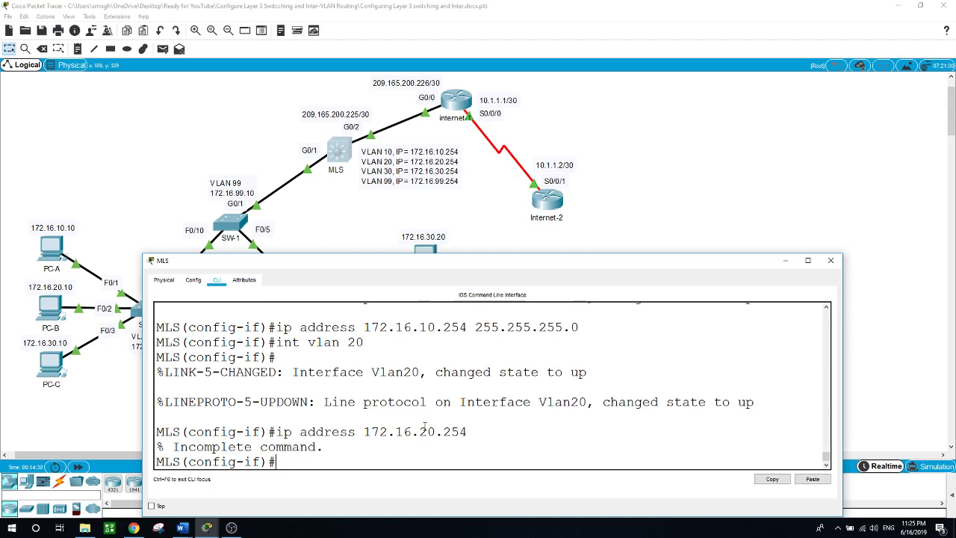
key(Up)
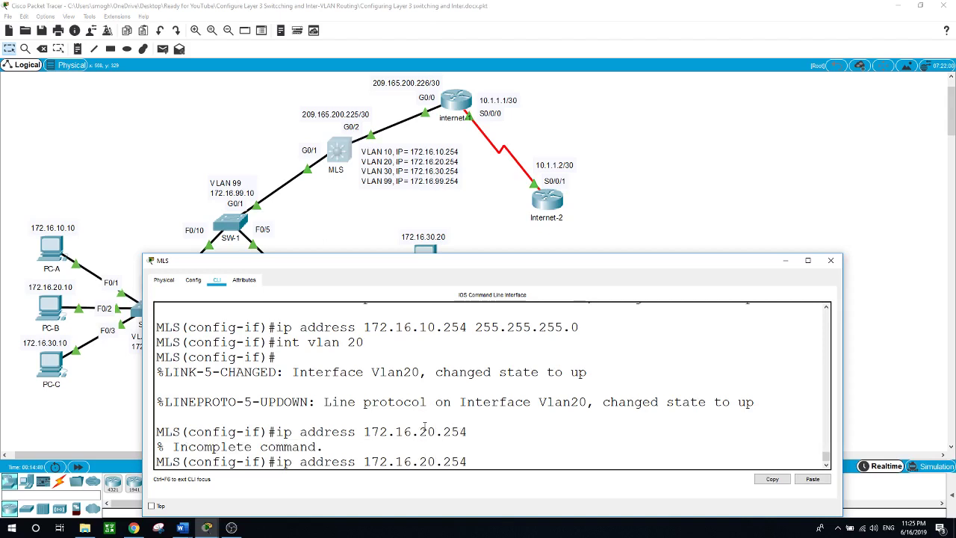
text(255.255.255.0)
key(Return)
Step: Configure the VLAN 30 interface on MLS with IP address 172.16.30.254 and mask 255.255.255.0
text(int)
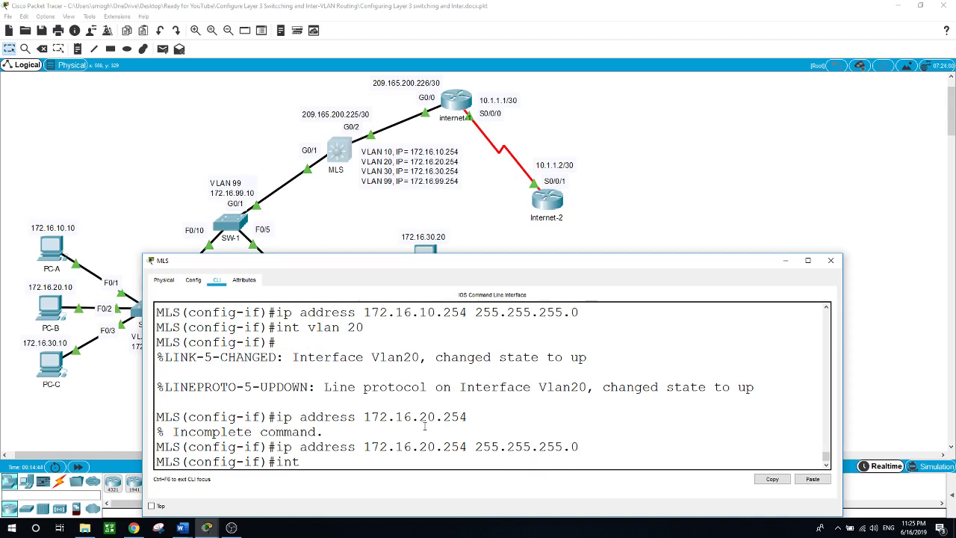
text( vlan 30)
key(Return)
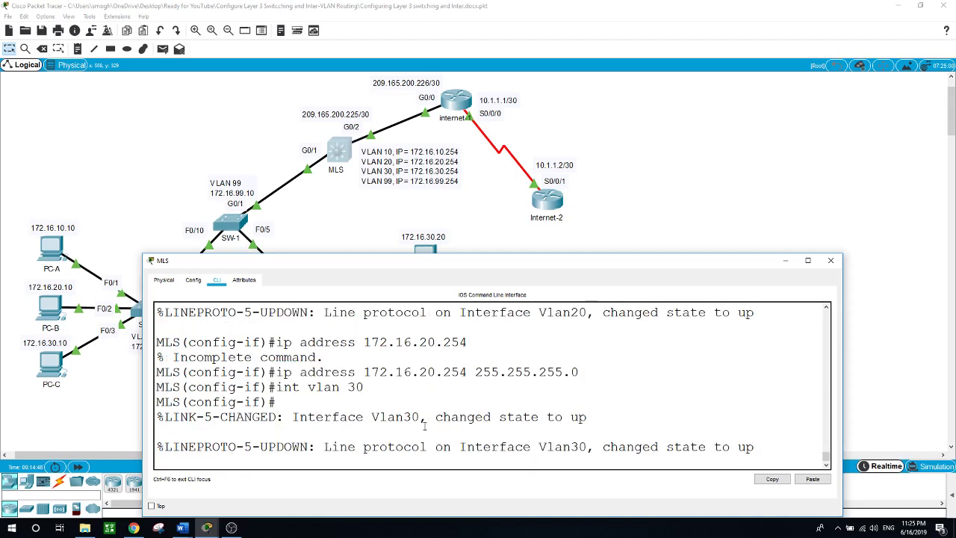
key(Return)
text(ip ad)
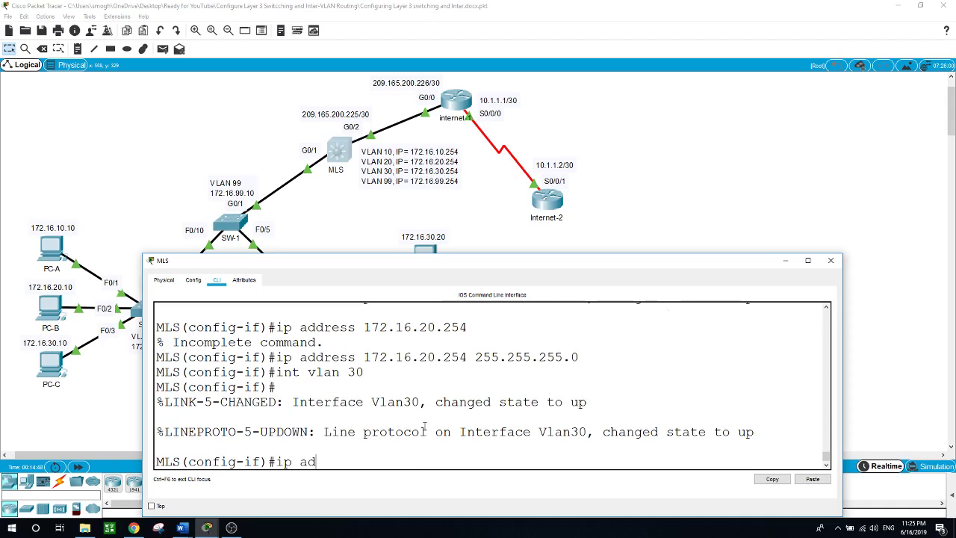
text(dress 172.16.30.254 255.255)
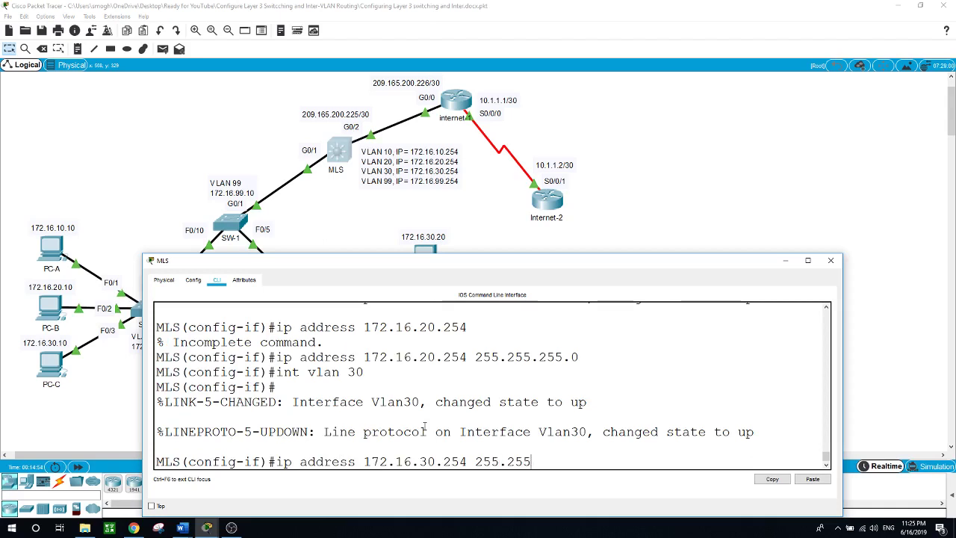
text(.255.255.0)
key(Return)
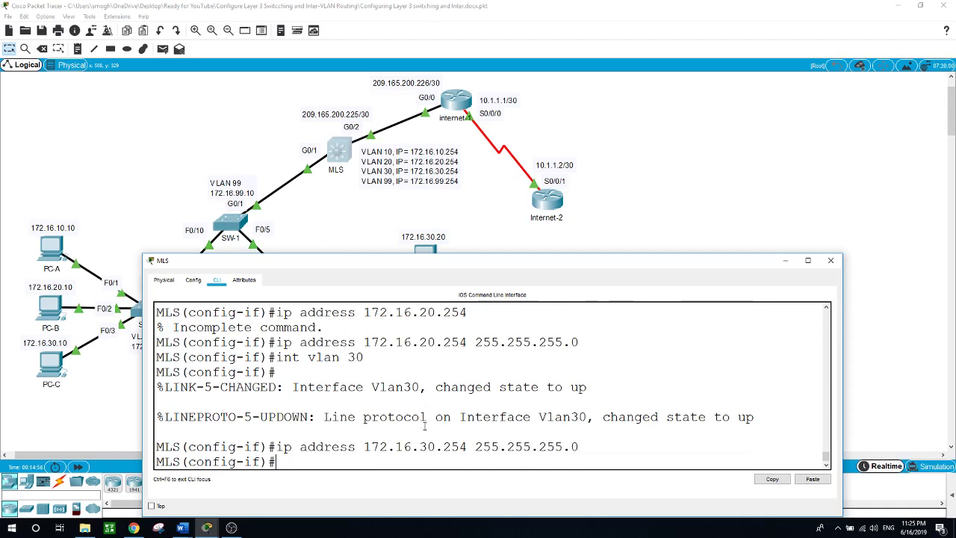
Step: Configure the VLAN 99 interface on MLS with IP address 172.16.99.254 and mask 255.255.255.0
text(int vlan 99)
key(Return)
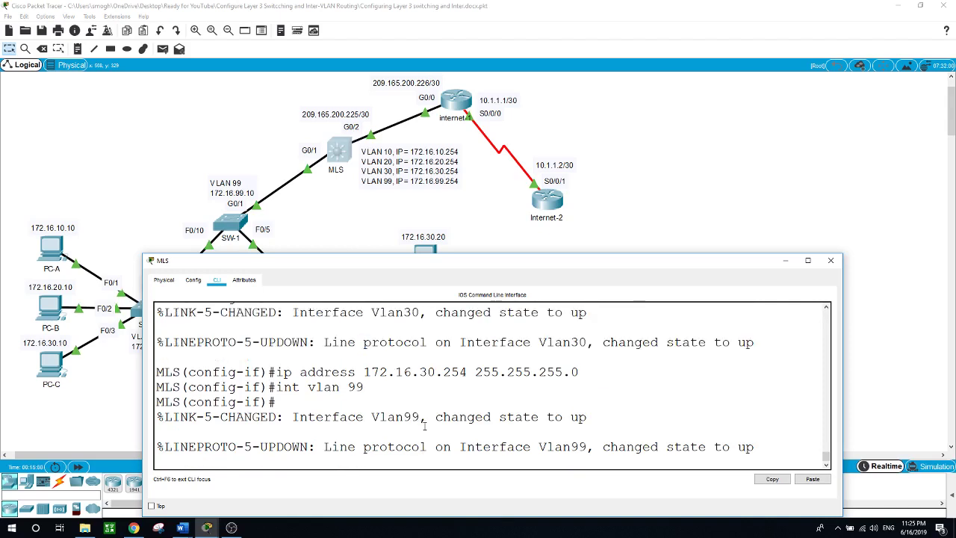
text(ip address 172.16.99)
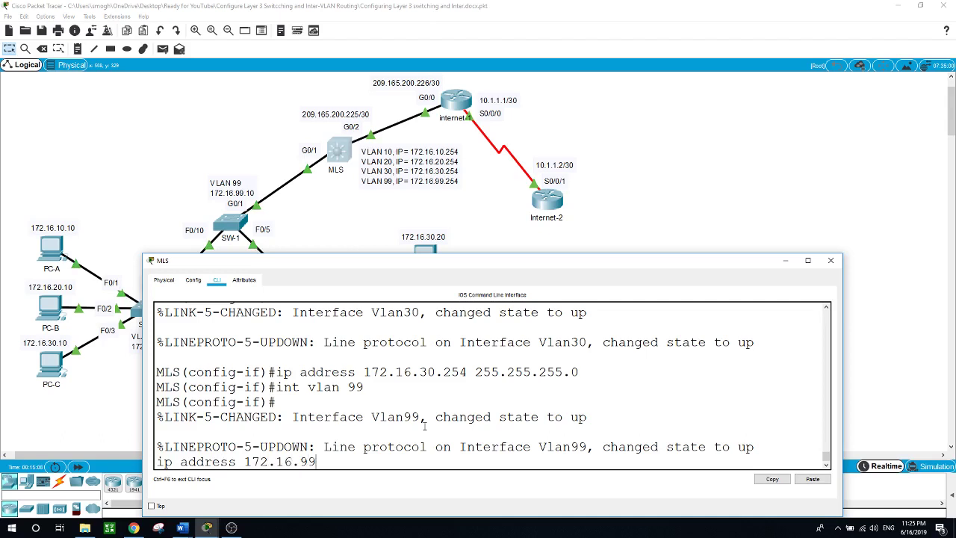
text(.254 255.255.2)
text(55.0)
key(Return)
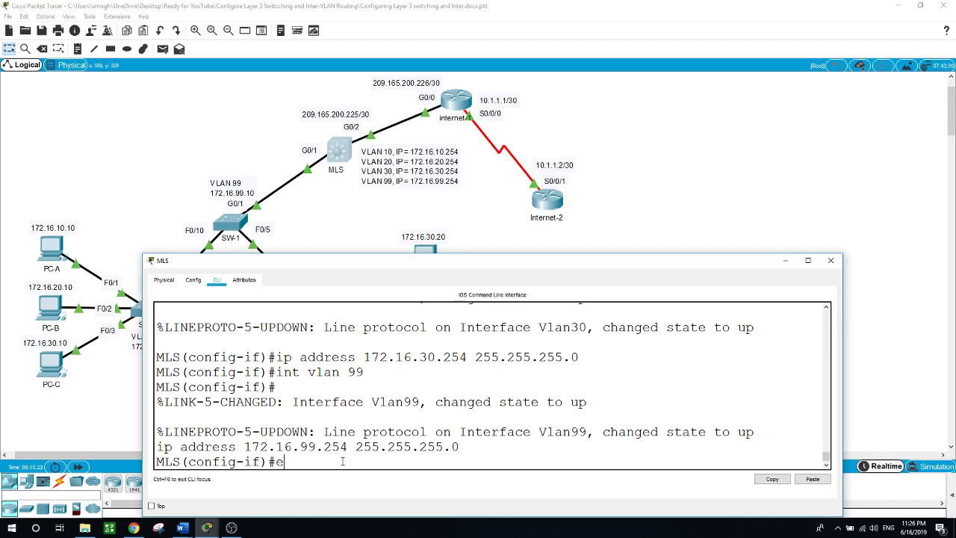
Step: End configuration mode on MLS and display its IP routing table with show ip route
text(nd)
key(Return)
text(show)
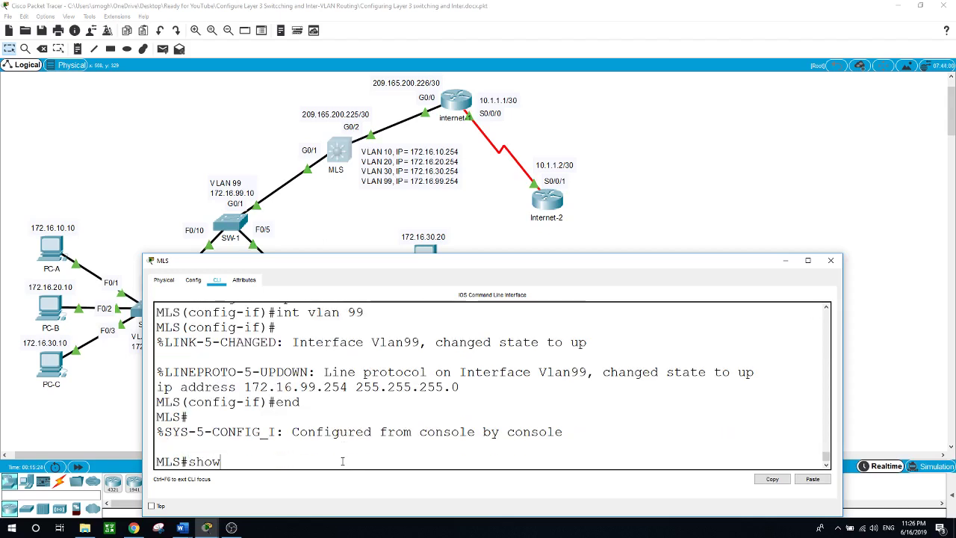
text( ip route)
key(Return)
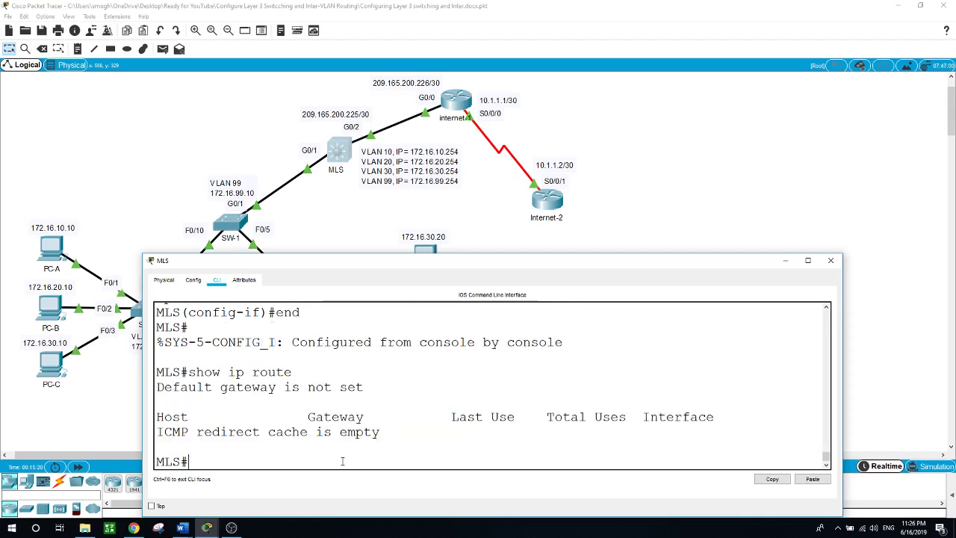
Step: Enable IP routing on MLS from global configuration mode, and return to privileged EXEC mode
text(com)
text(nf t)
key(Return)
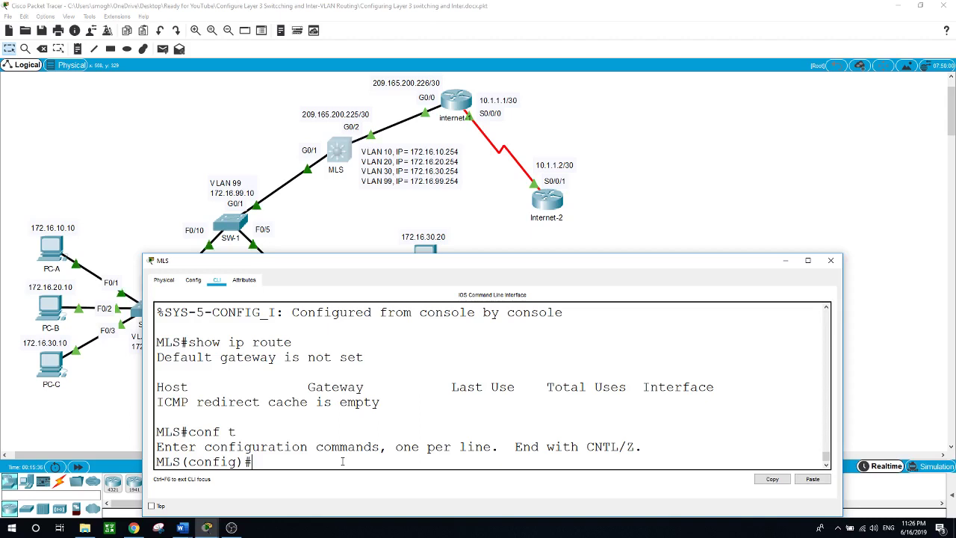
text(ip routing)
key(Return)
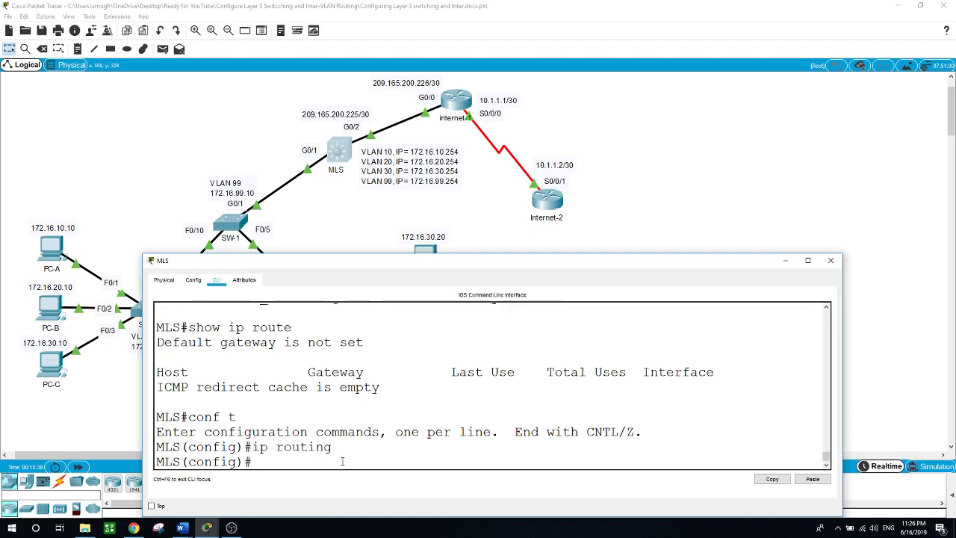
text(end)
key(Return)
Step: Display the running configuration of MLS and page through it to the end
text(show r)
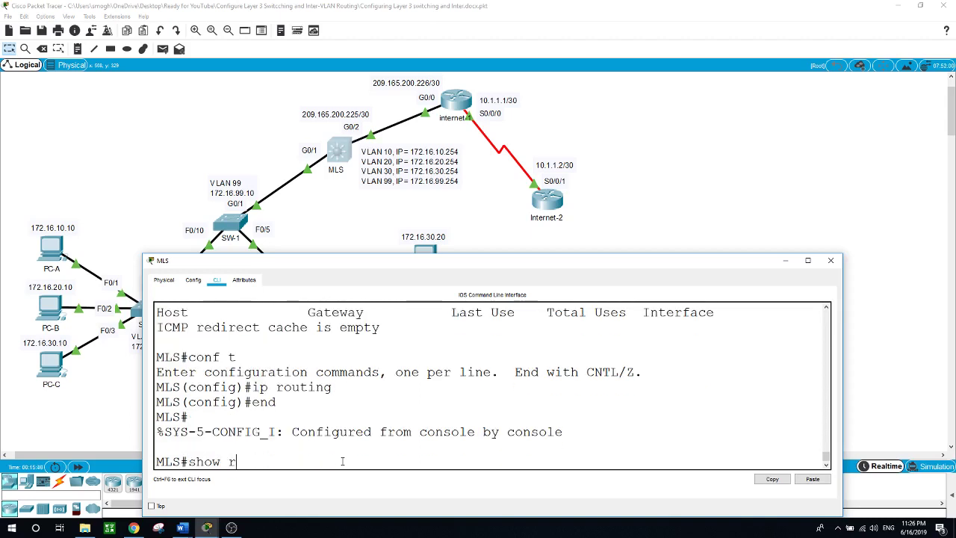
text(un)
key(Return)
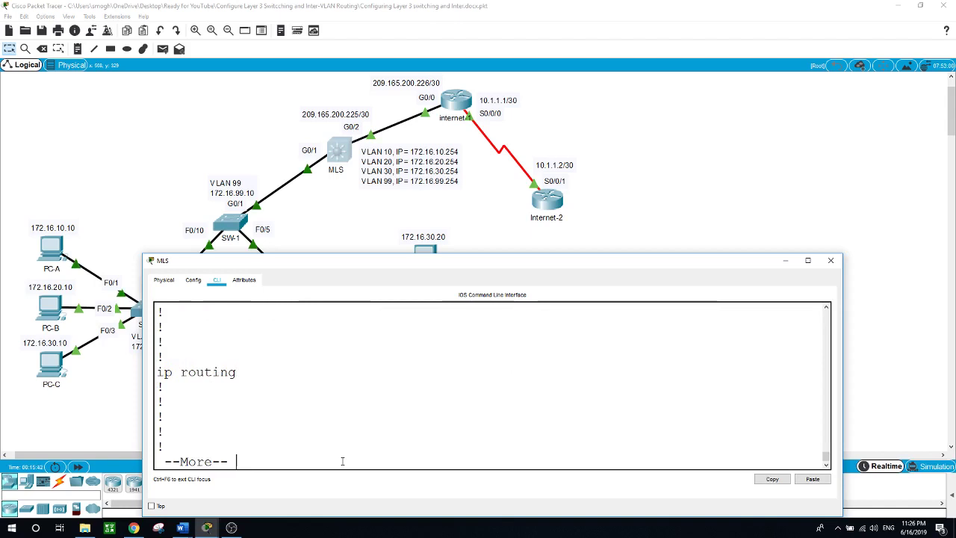
key(space)
key(space)
key(space)
key(space)
key(space)
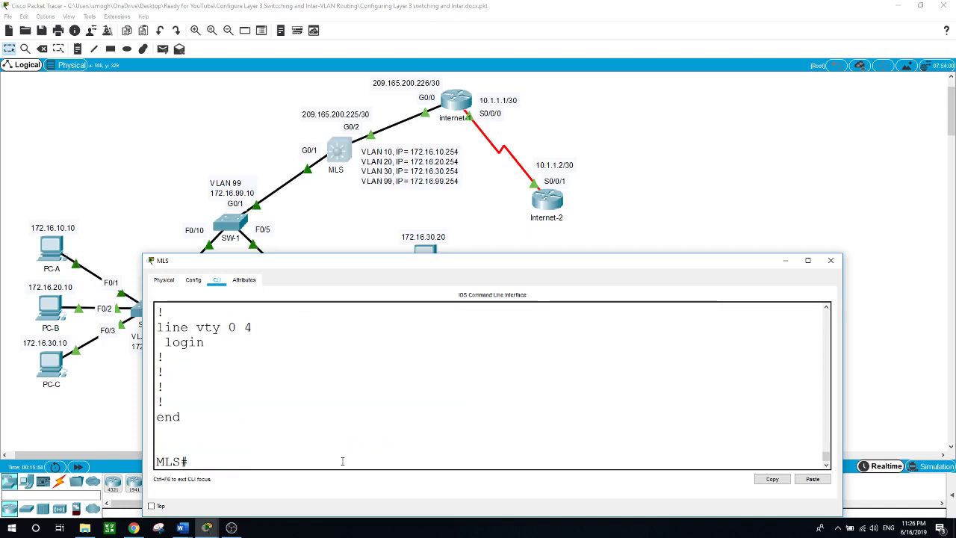
Step: Check the MLS routing table for directly connected VLAN networks with show ip route, and return to the topology
text(show ip route)
key(Return)
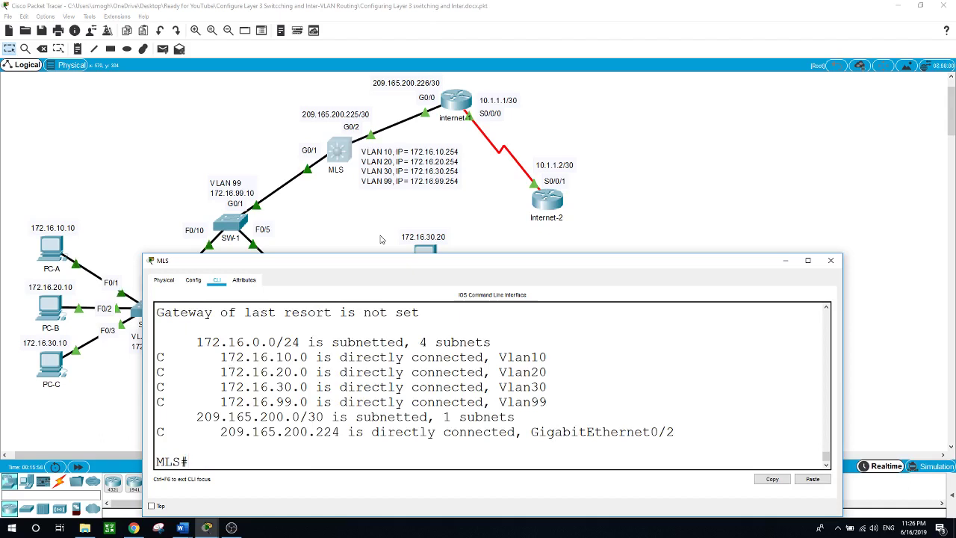
click(117, 423)
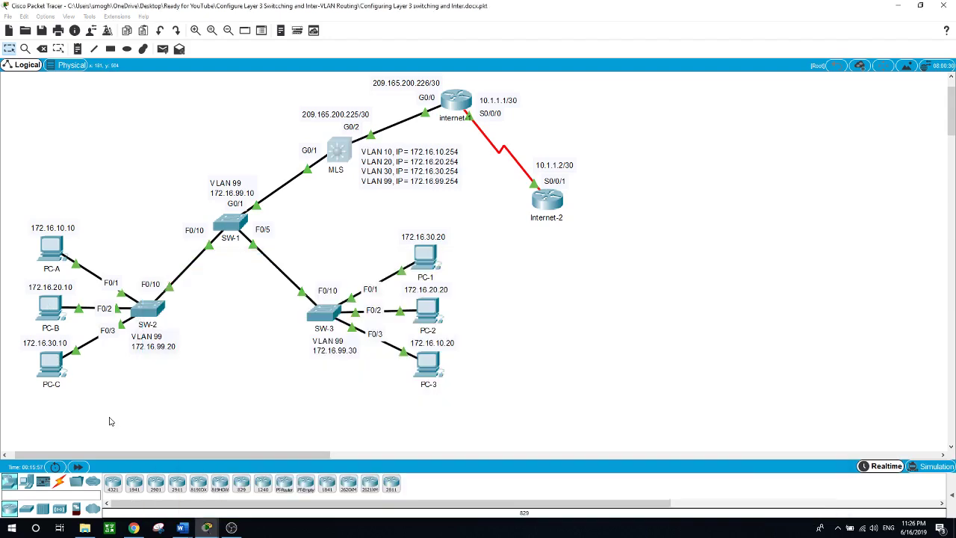
Step: Test connectivity within VLAN 10 by pinging PC-3 at 172.16.10.20 from PC-A's Command Prompt
click(55, 246)
click(133, 145)
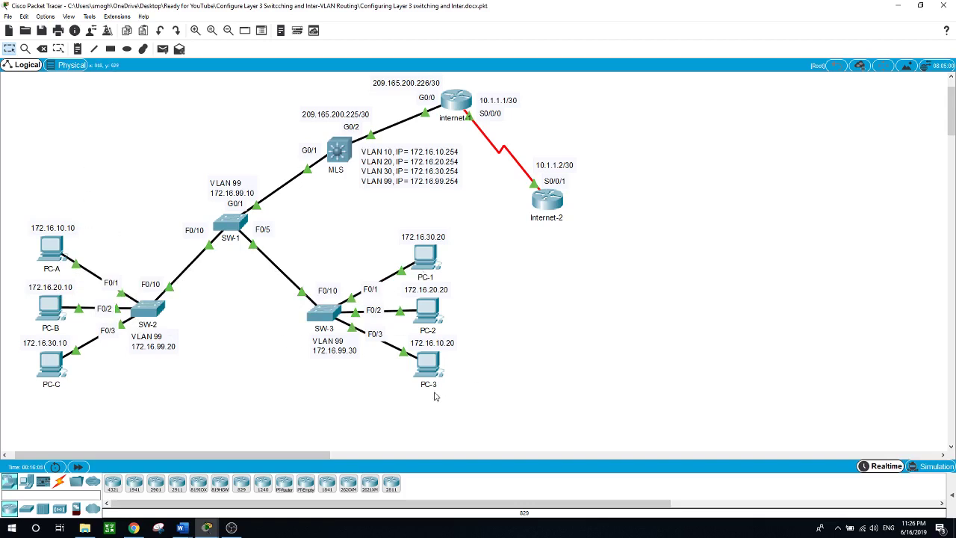
click(56, 253)
drag(416, 77, 664, 84)
click(595, 104)
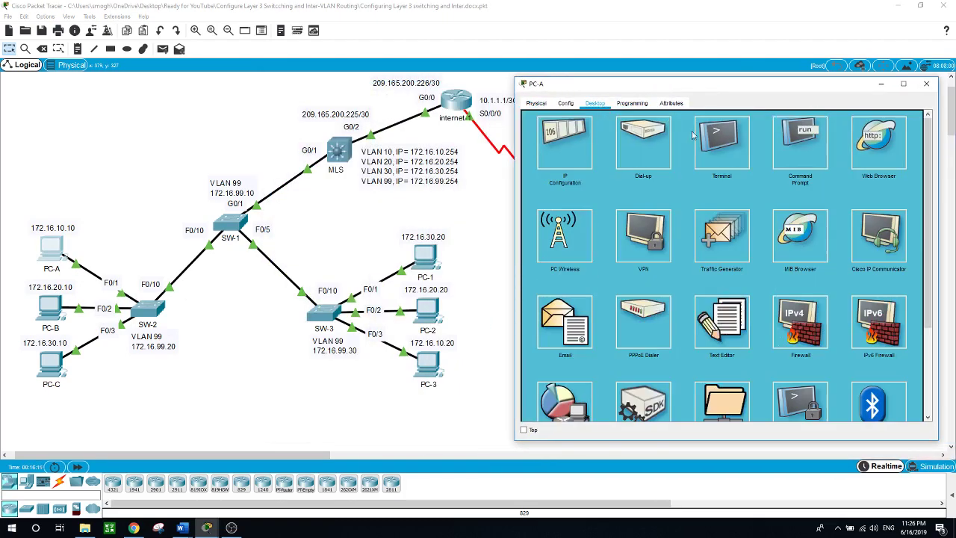
click(784, 143)
text(p)
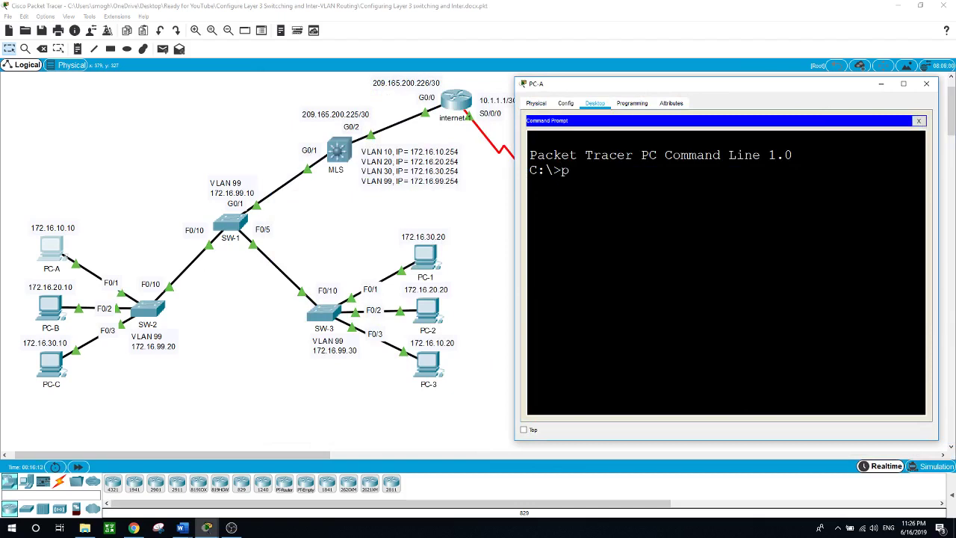
text(ing 172.16.10.20)
key(Return)
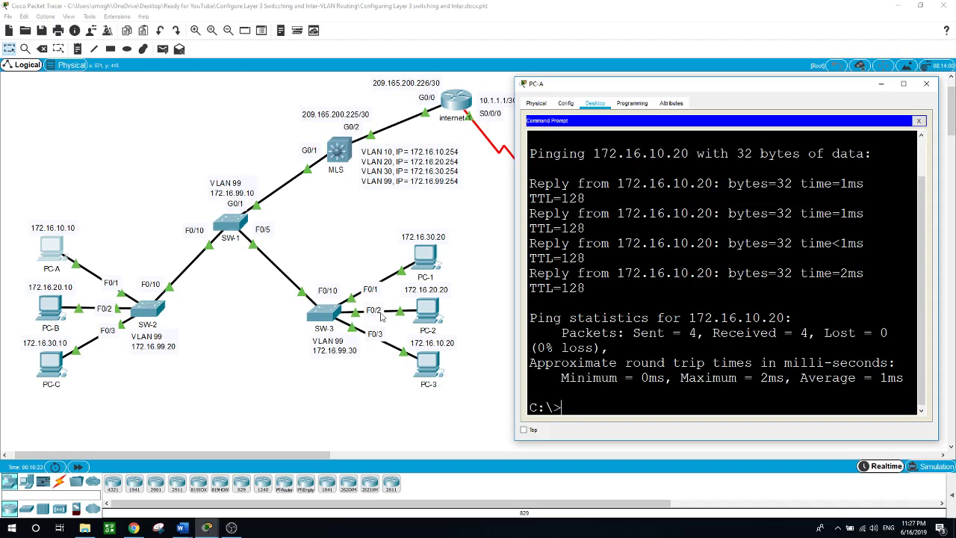
Step: Test connectivity within VLAN 20 by pinging PC-2 at 172.16.20.20 from PC-B's Command Prompt
click(469, 299)
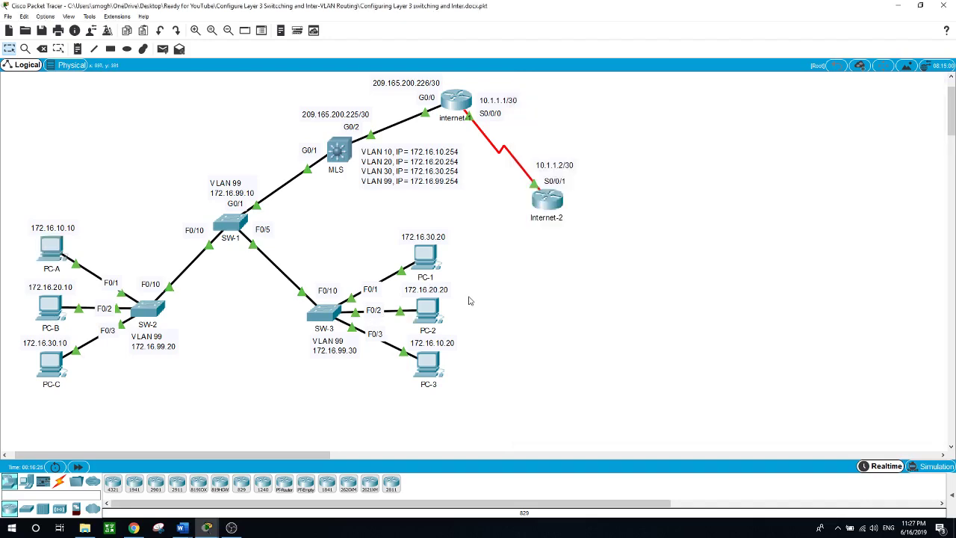
click(63, 314)
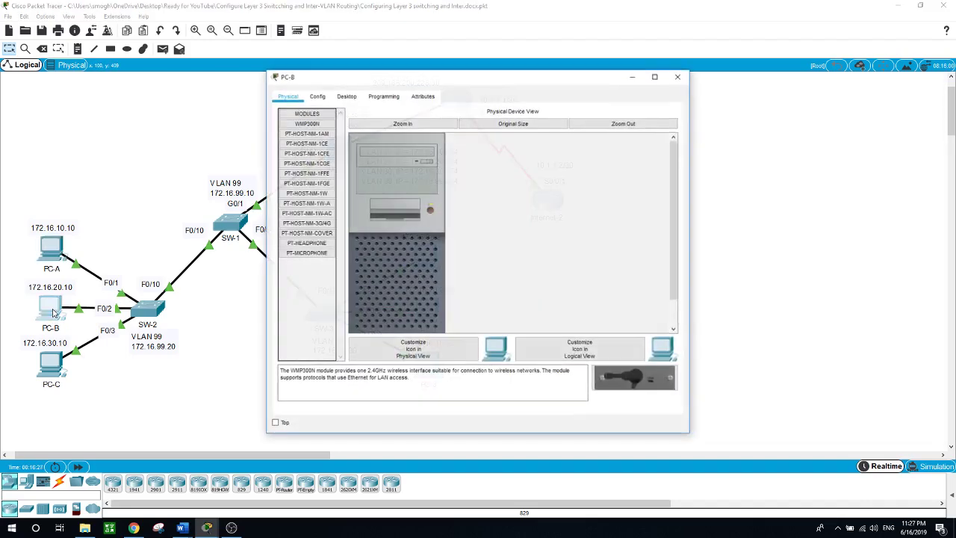
drag(395, 87, 617, 103)
click(569, 113)
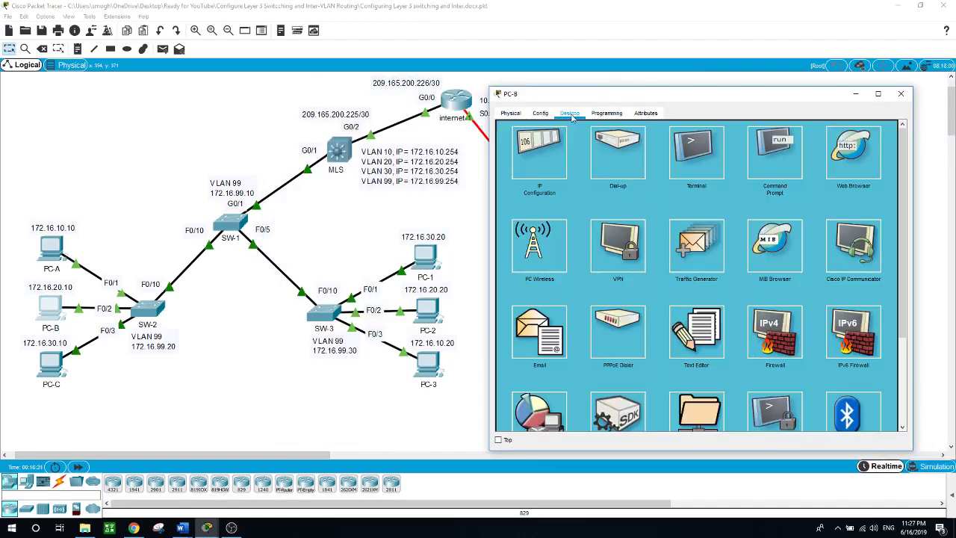
click(775, 154)
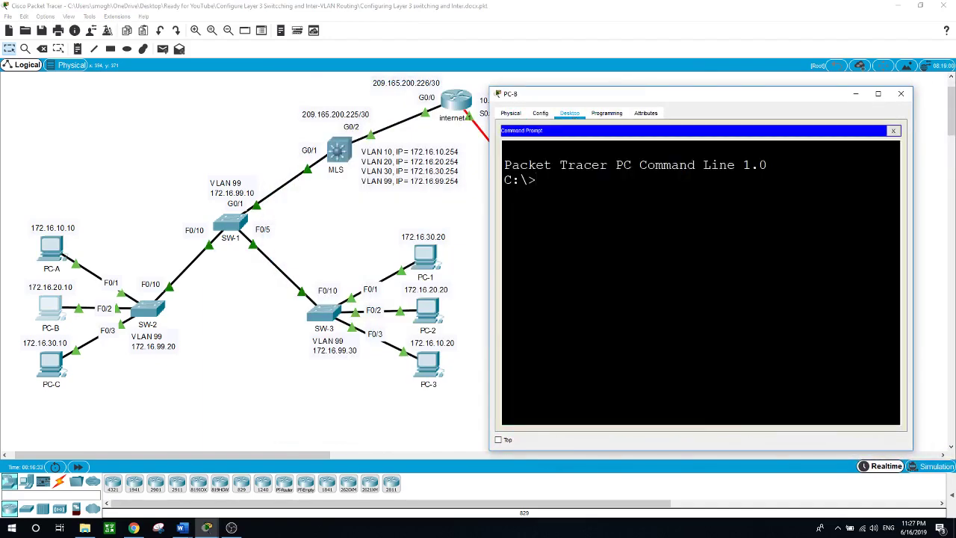
text(ping 172)
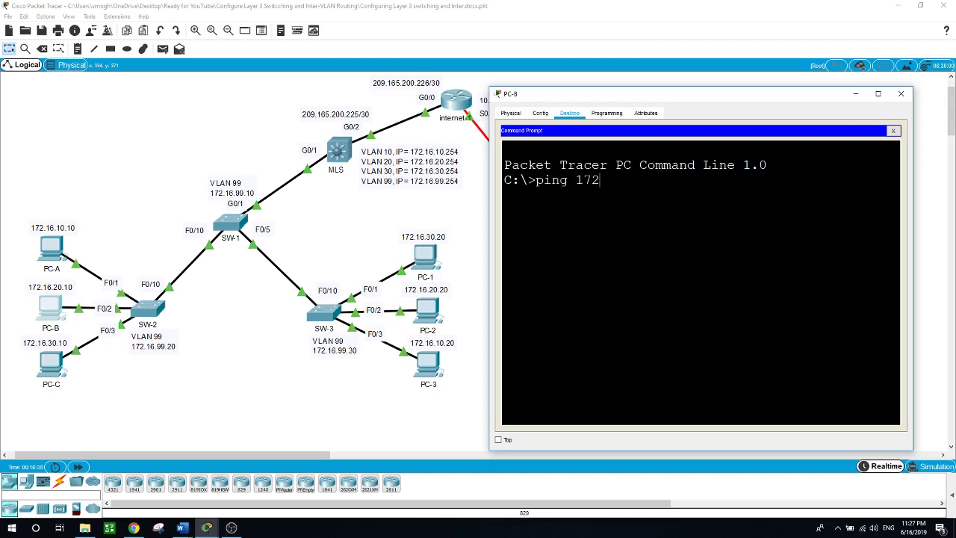
text(.16.202)
key(BackSpace)
text(.20)
key(Return)
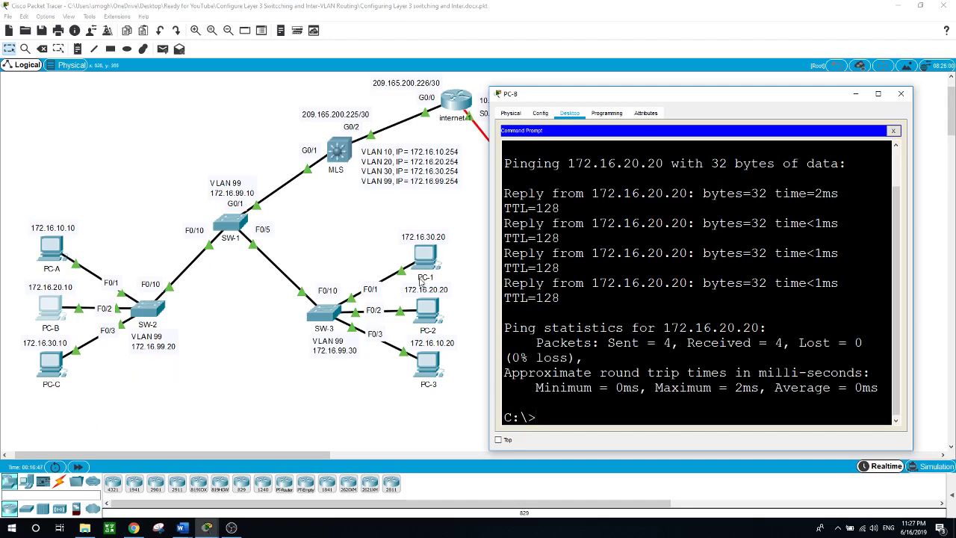
Step: Test connectivity within VLAN 30 by pinging PC-1 at 172.16.30.20 from PC-C's Command Prompt, and return to the topology
click(63, 372)
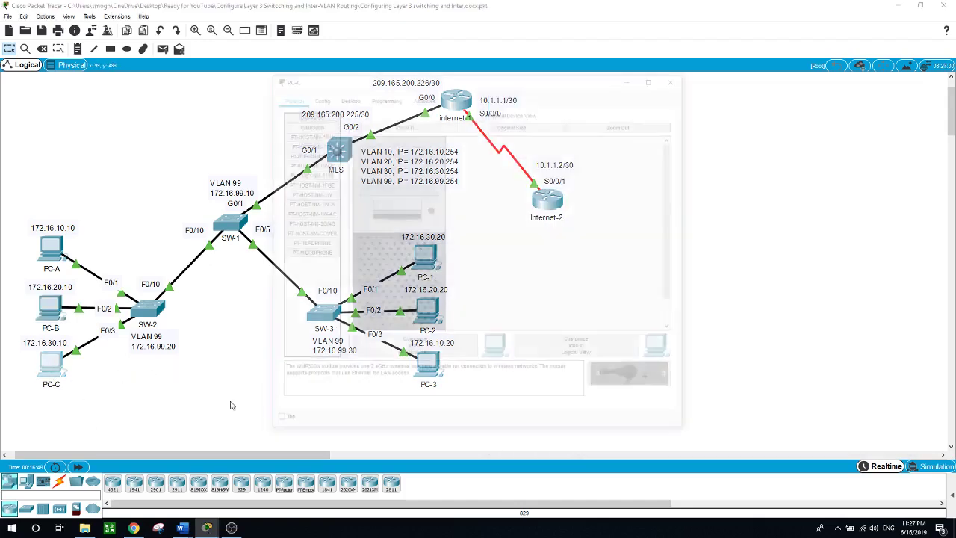
drag(408, 80, 631, 78)
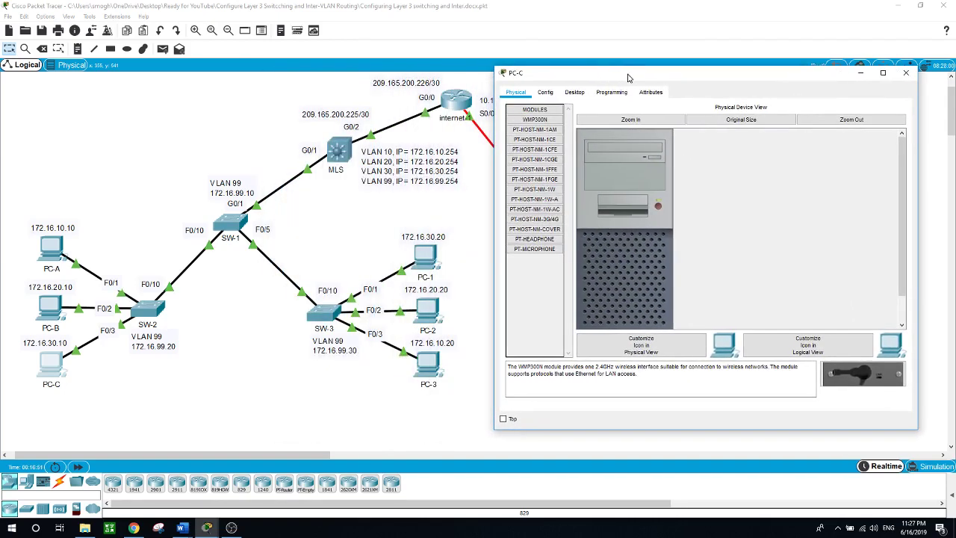
click(575, 92)
click(781, 153)
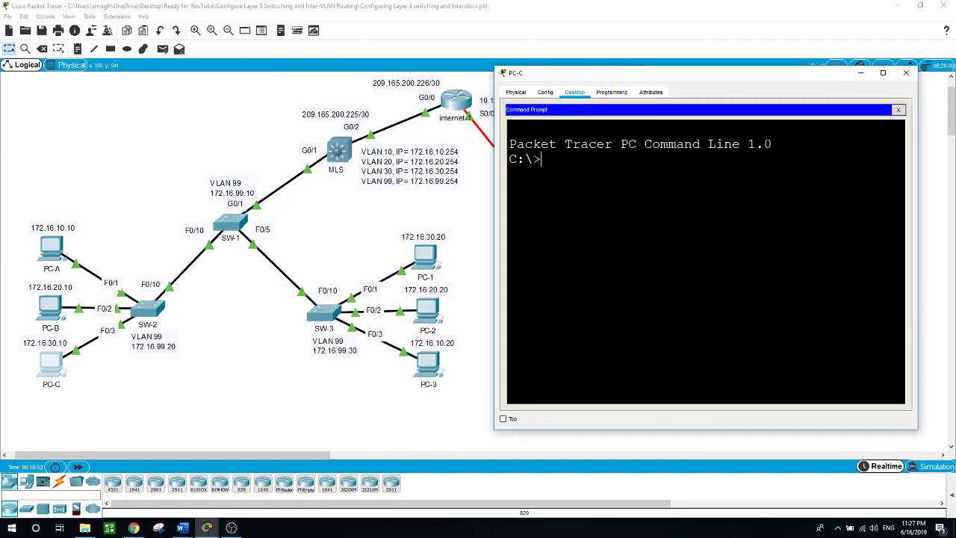
text(ping 172.16.)
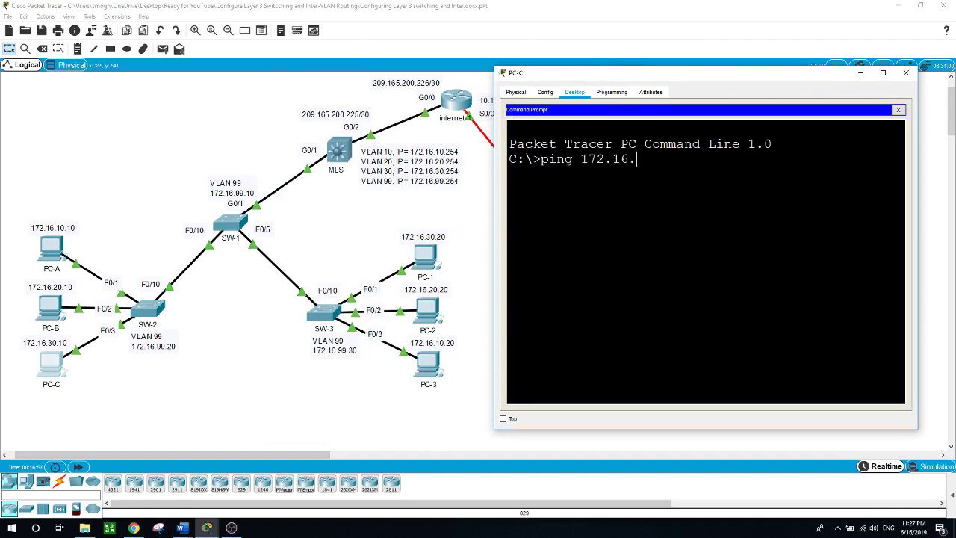
text(30.20)
key(Return)
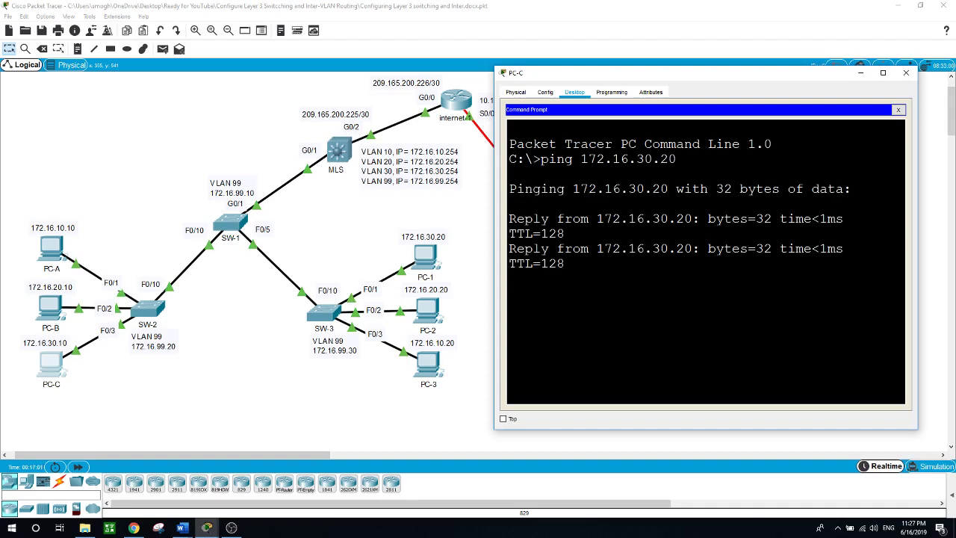
click(417, 407)
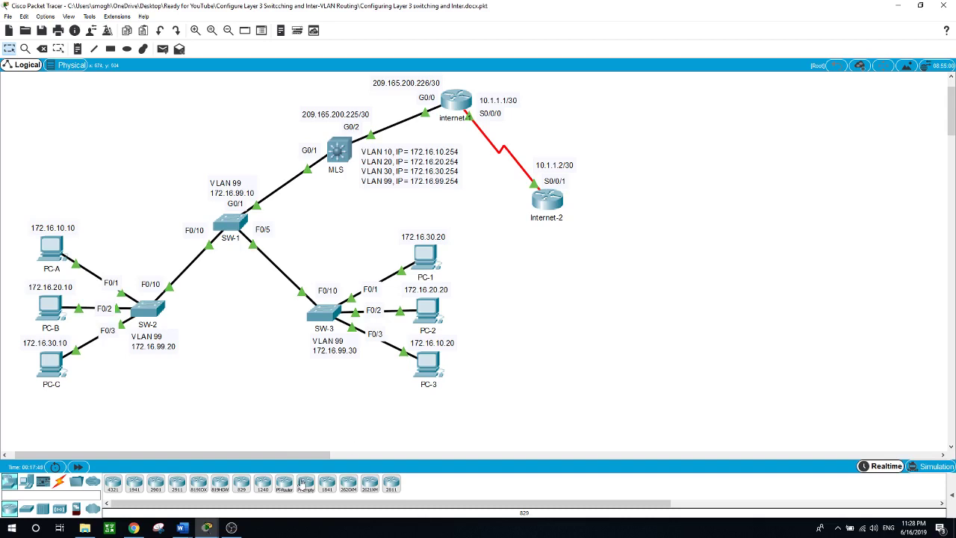
click(232, 527)
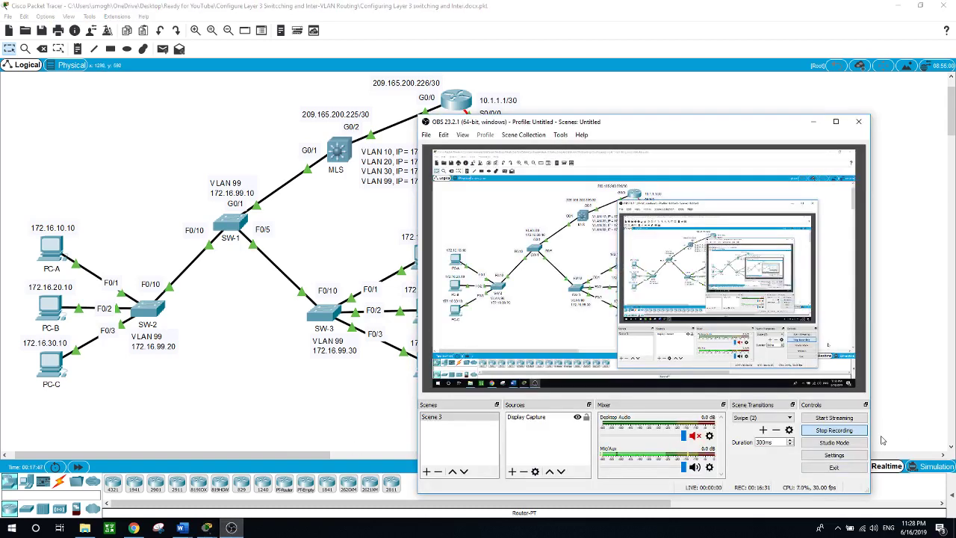